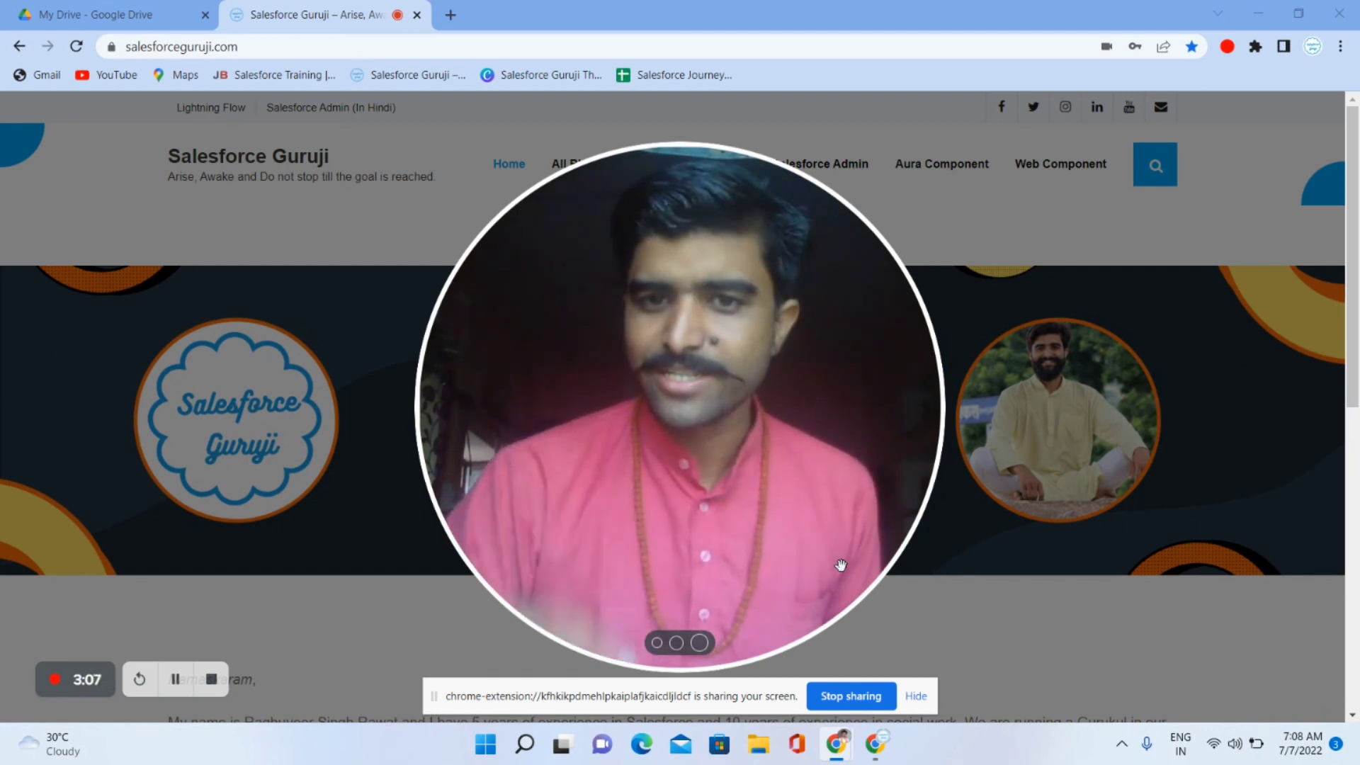
- Sign in to the Salesforce org from login.salesforce.com in a new browser tab
left_click(1247, 407)
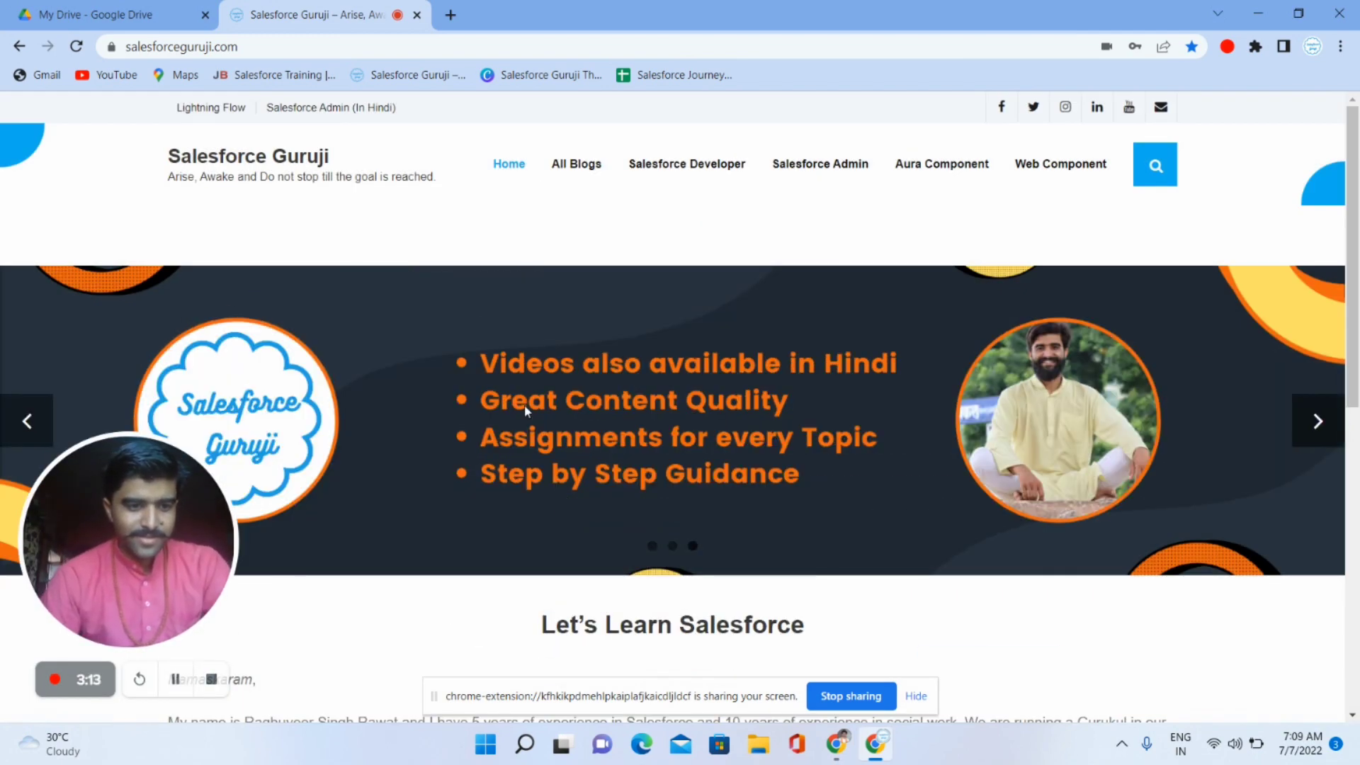
left_click(458, 17)
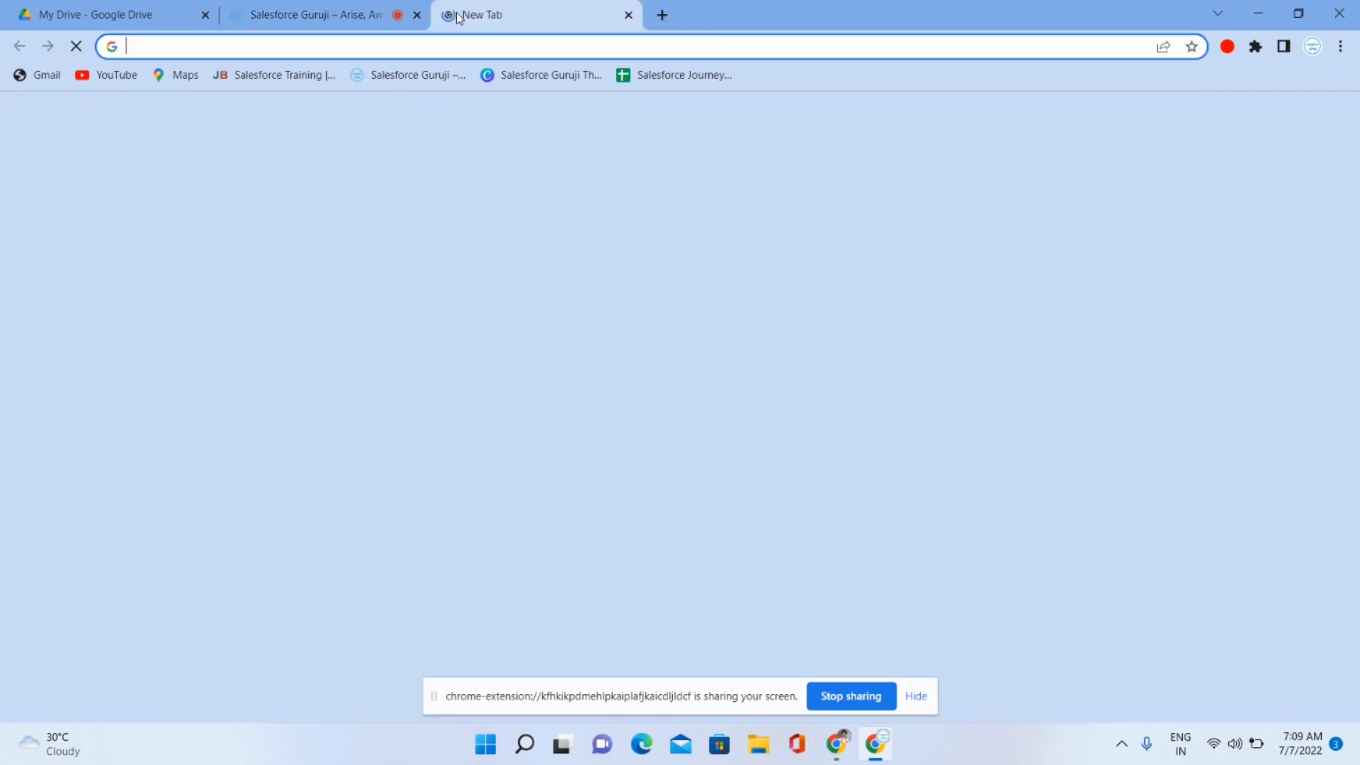
type("lo")
key("Return")
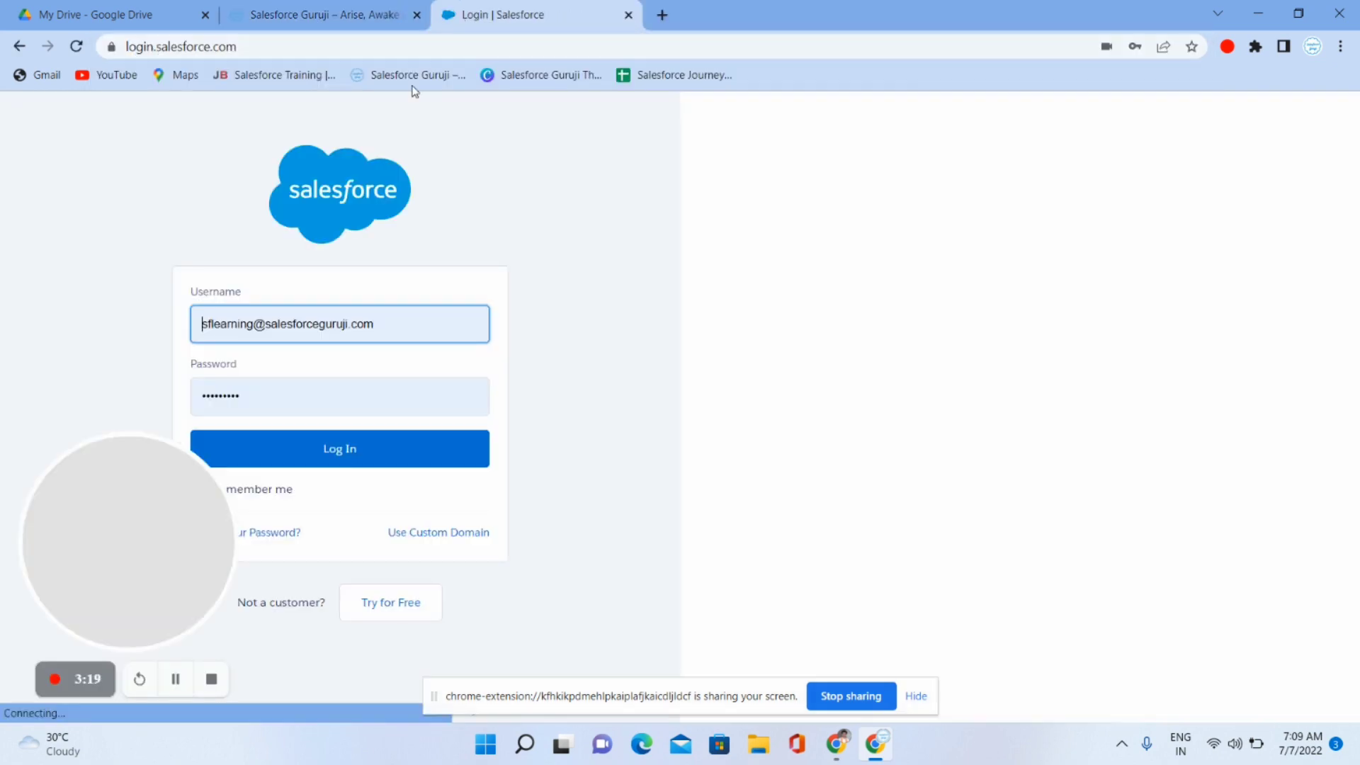
left_click(394, 449)
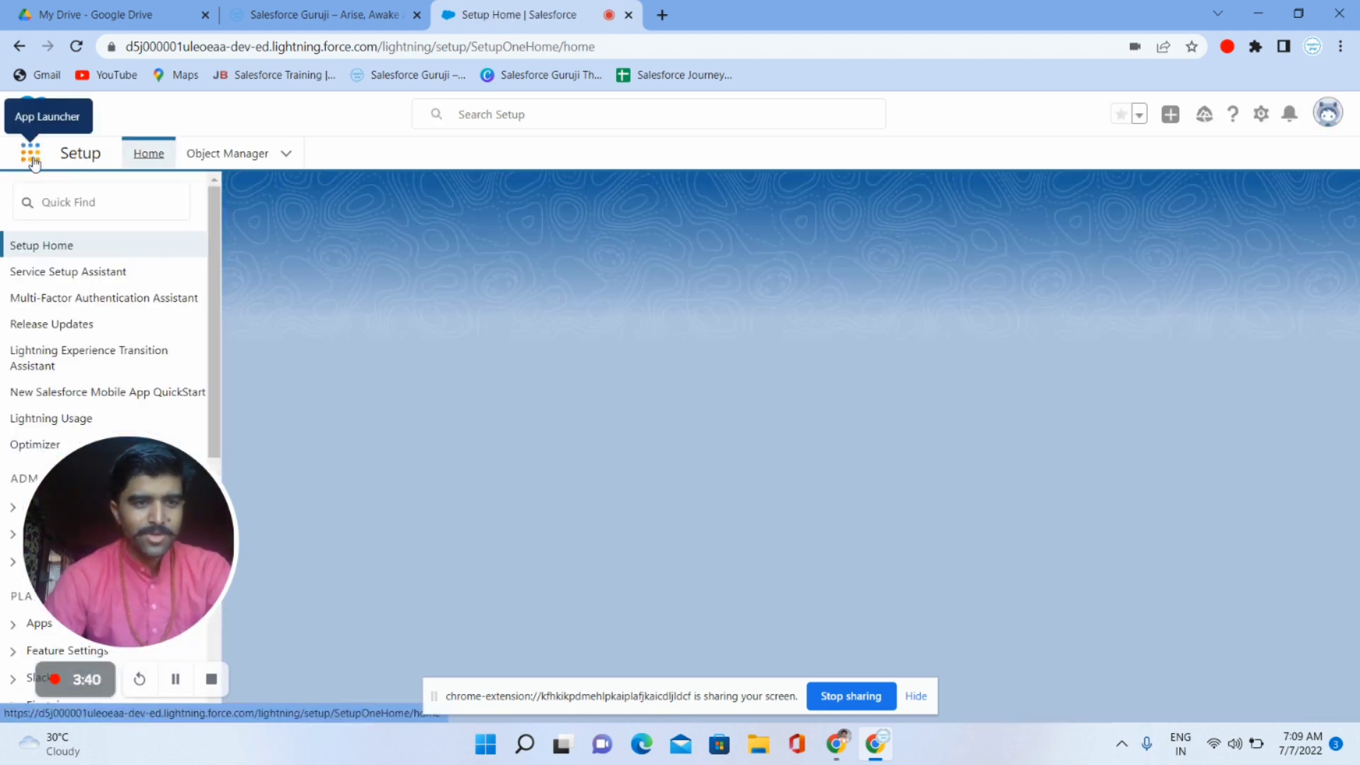
- Switch to the Sales app by searching 'sales' in the App Launcher
left_click(31, 153)
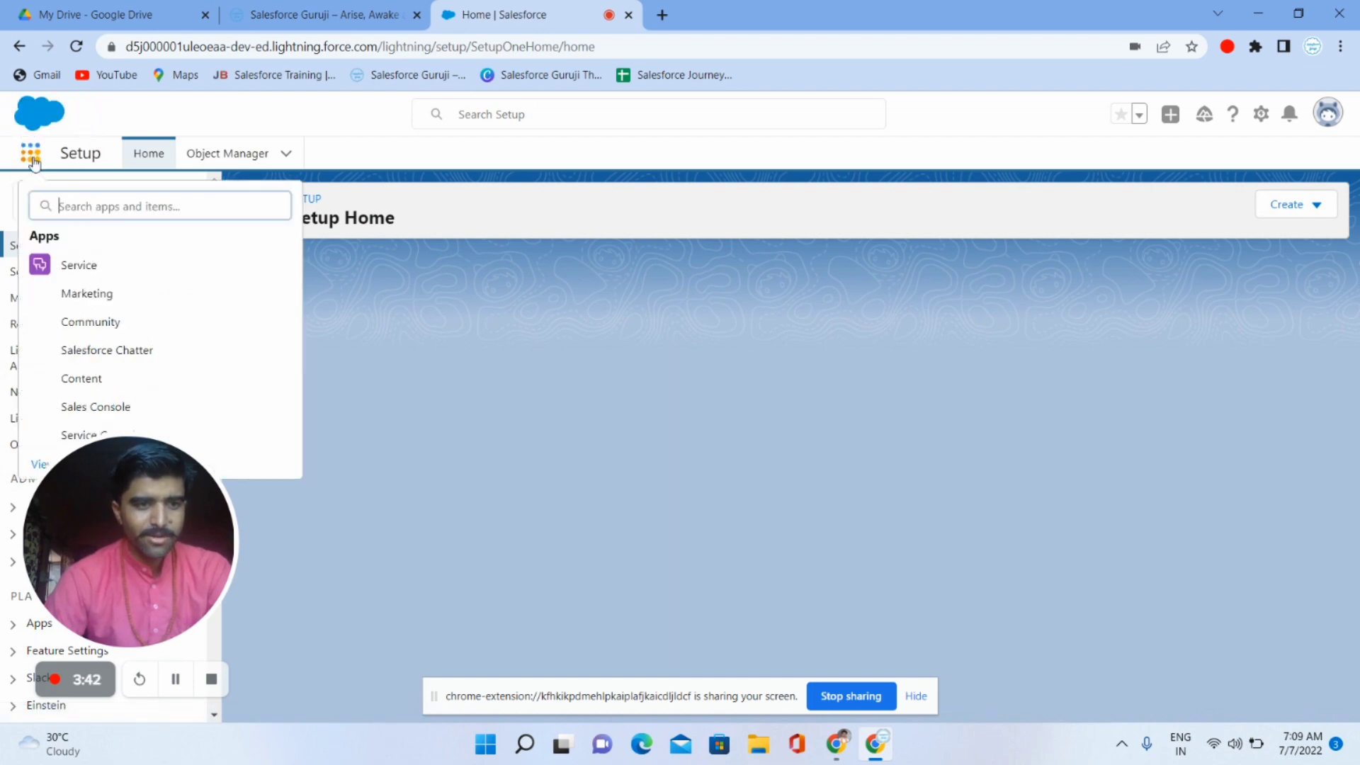
type("sal")
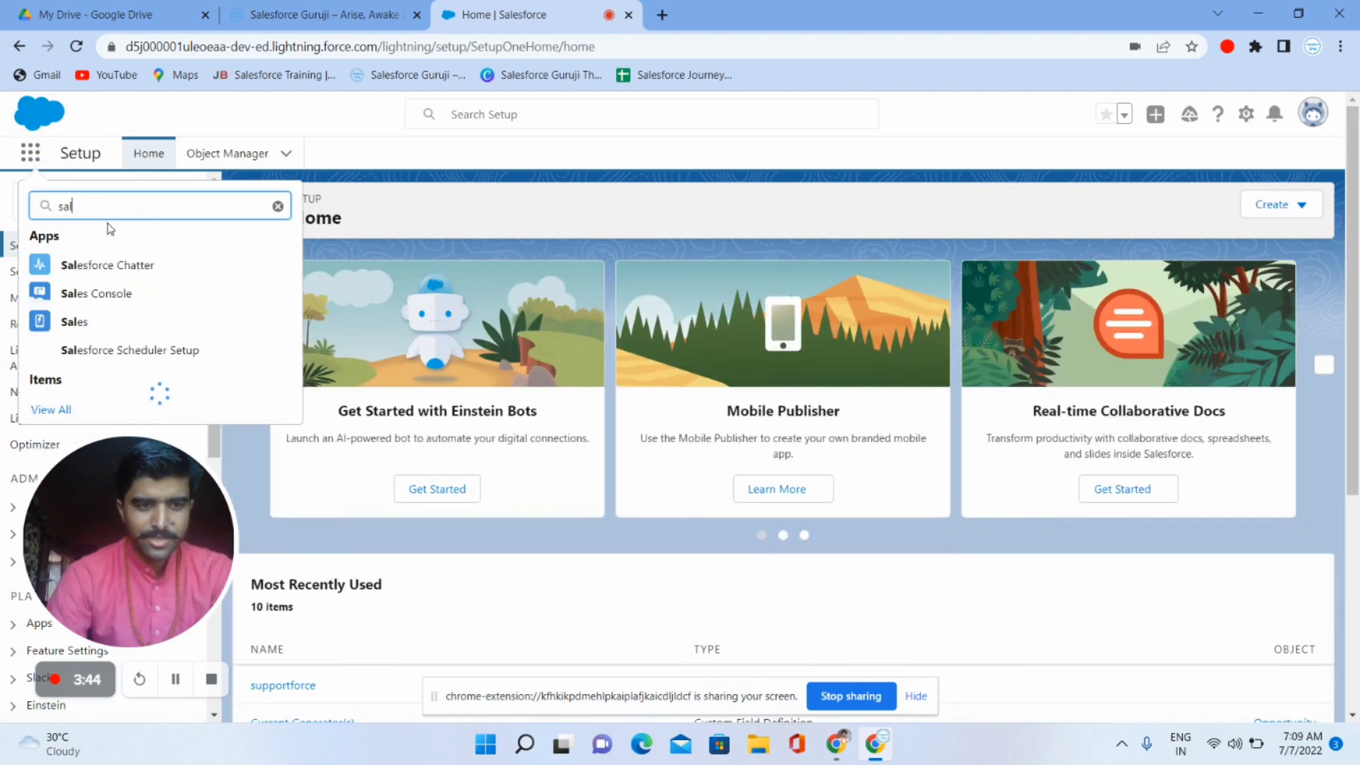
type("es")
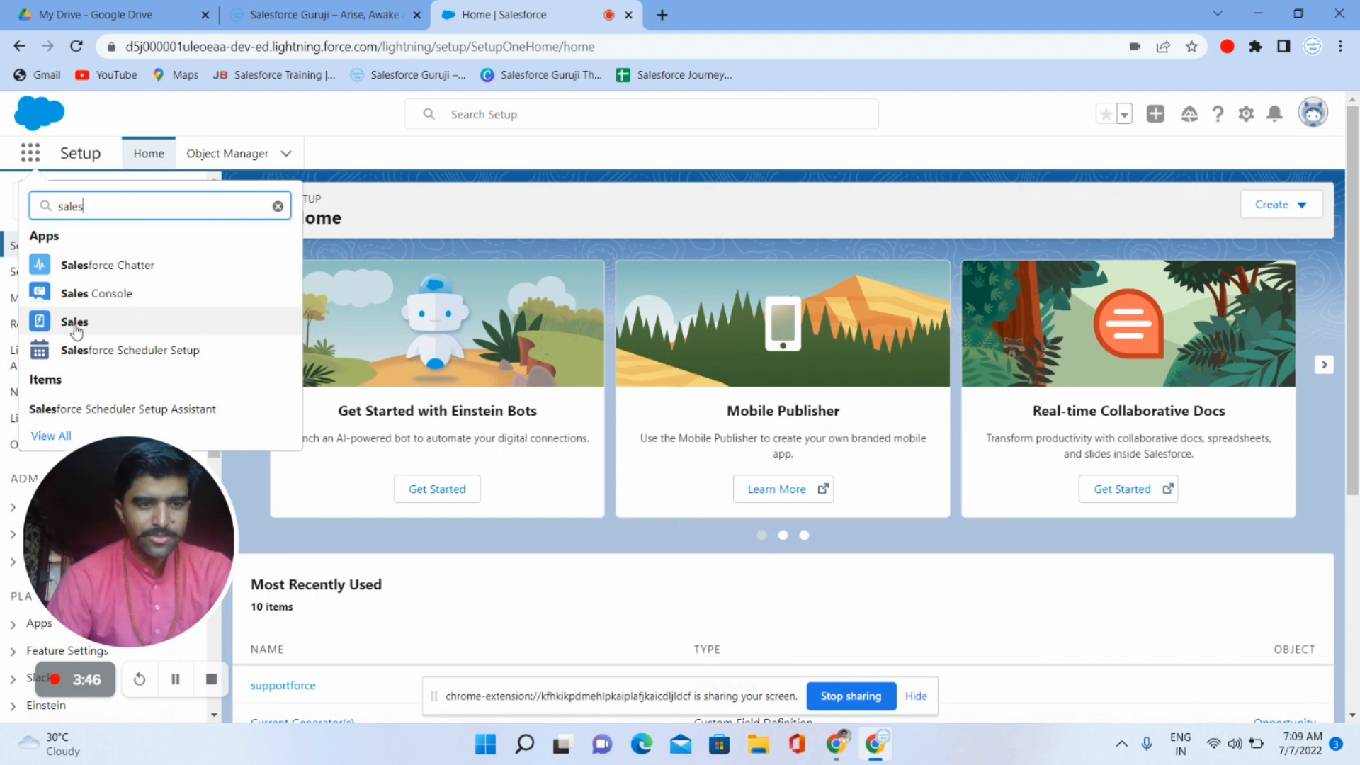
left_click(92, 331)
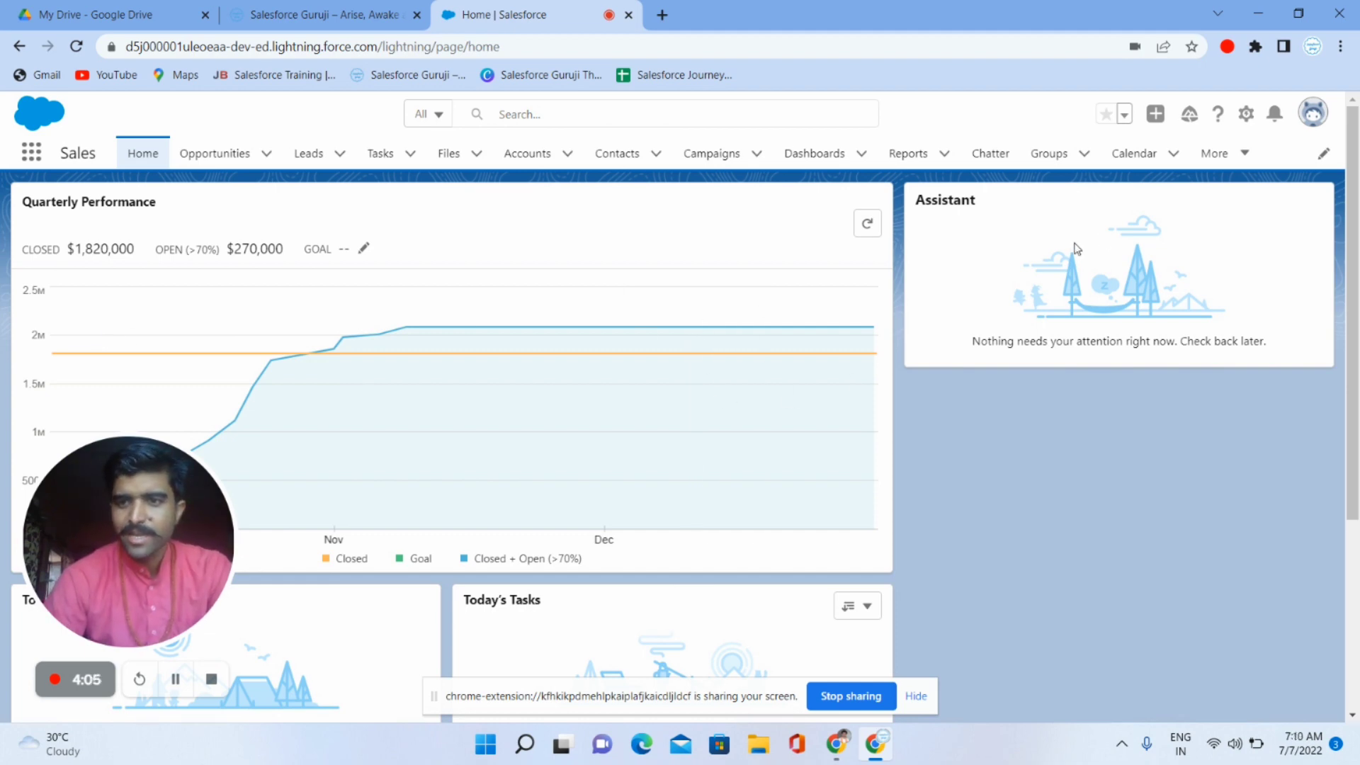
- Check the More menu, then show the empty Recently Viewed Campaigns list
left_click(1233, 155)
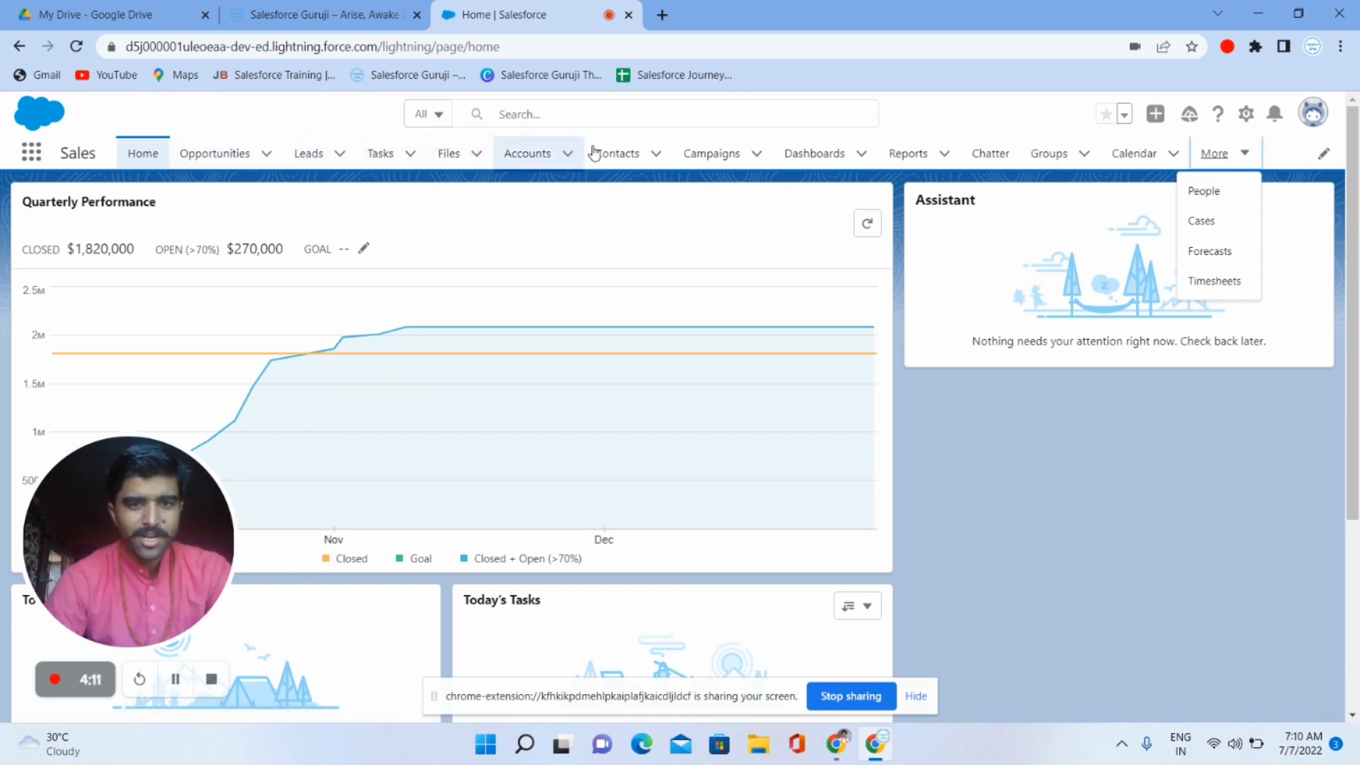
left_click(705, 154)
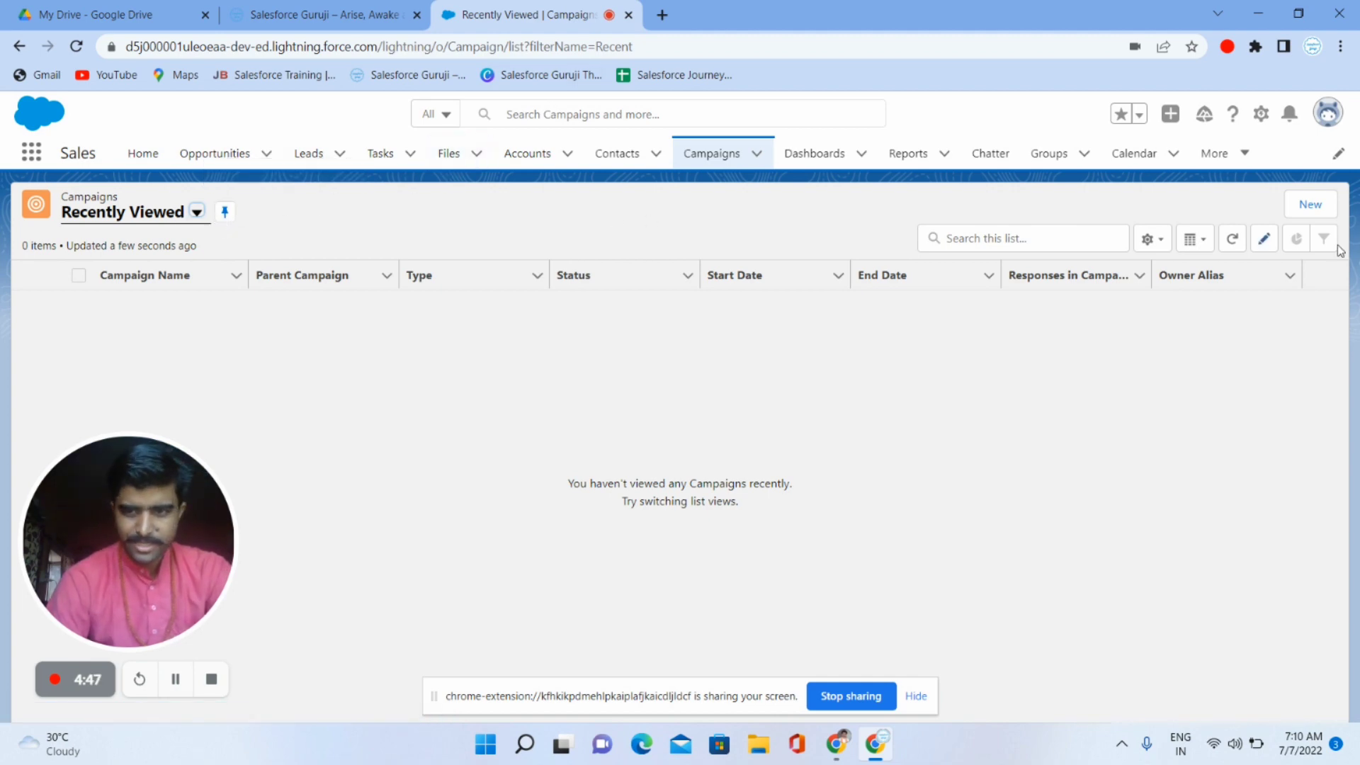
- Save a new Conference campaign 'New Students for 2022' with status Planned
left_click(1304, 206)
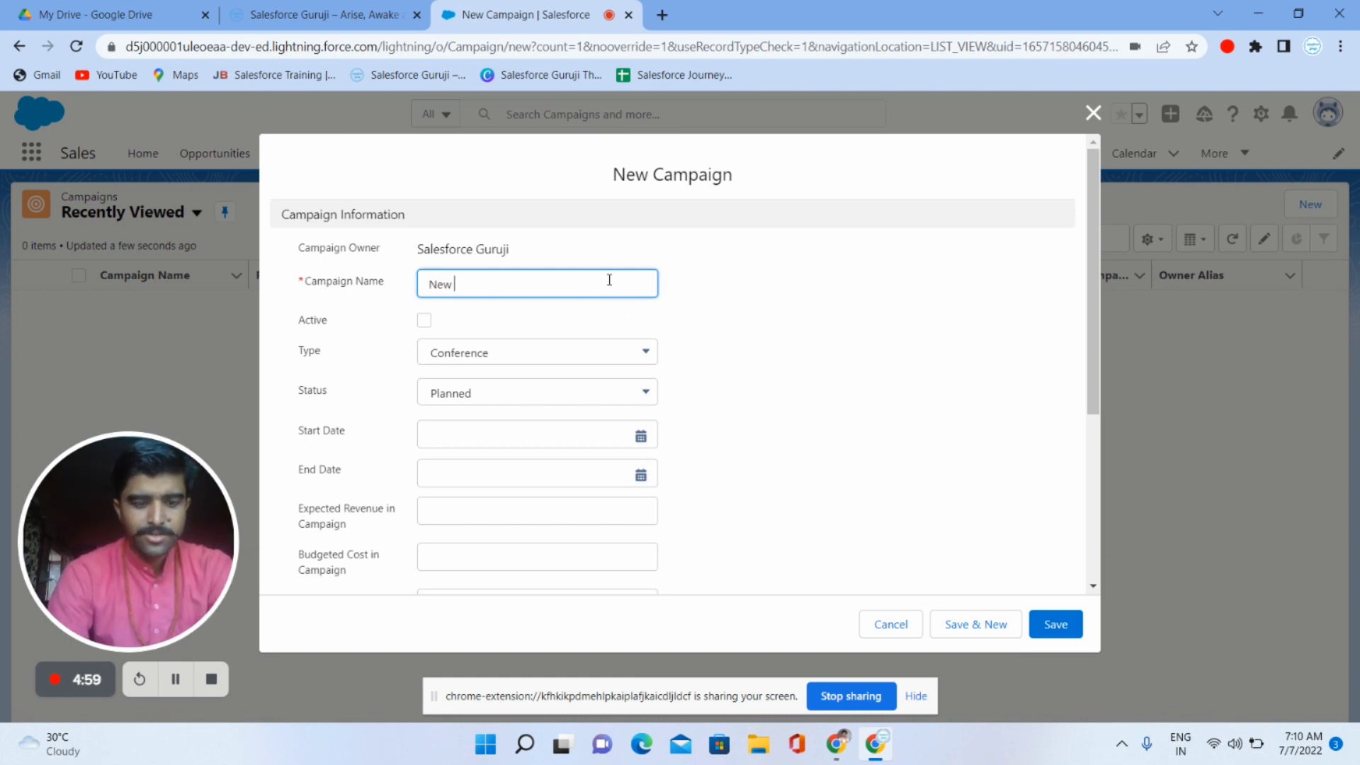
type("Students")
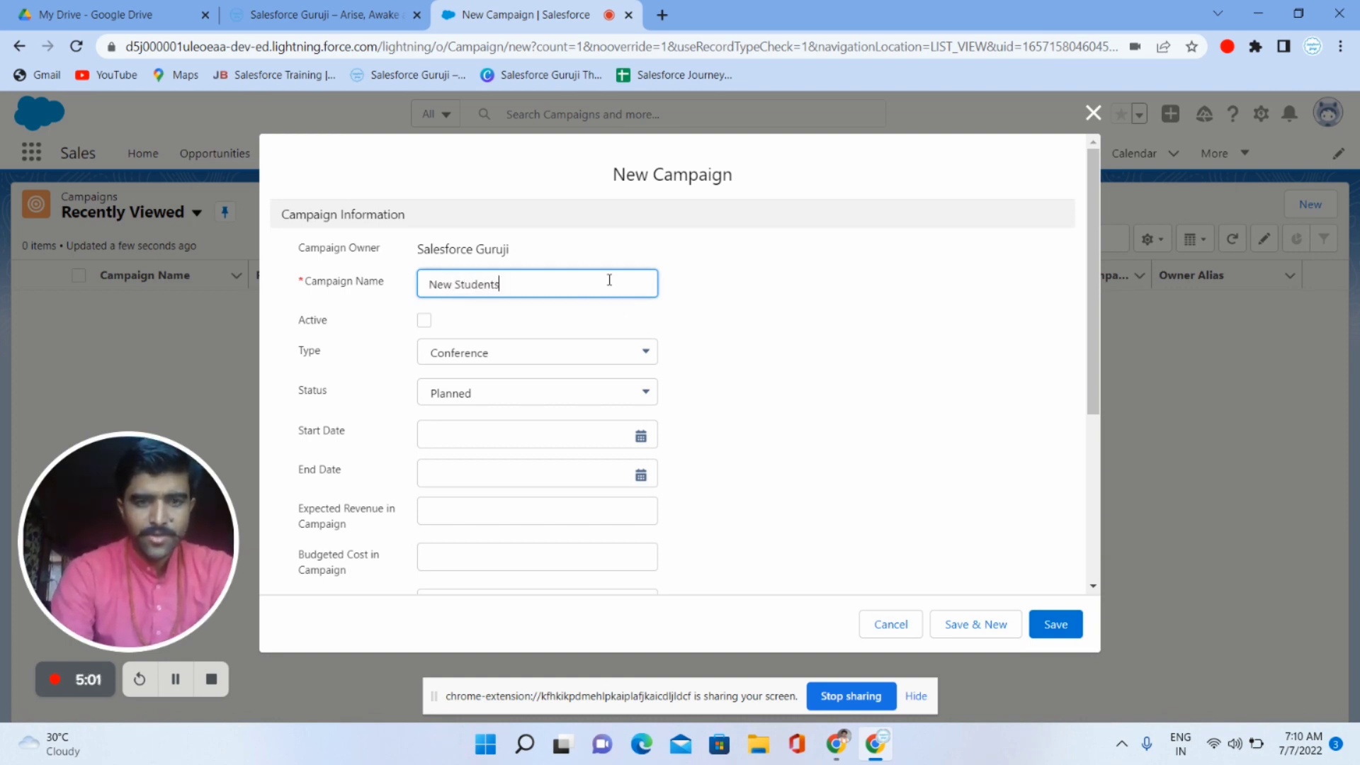
type(" for ")
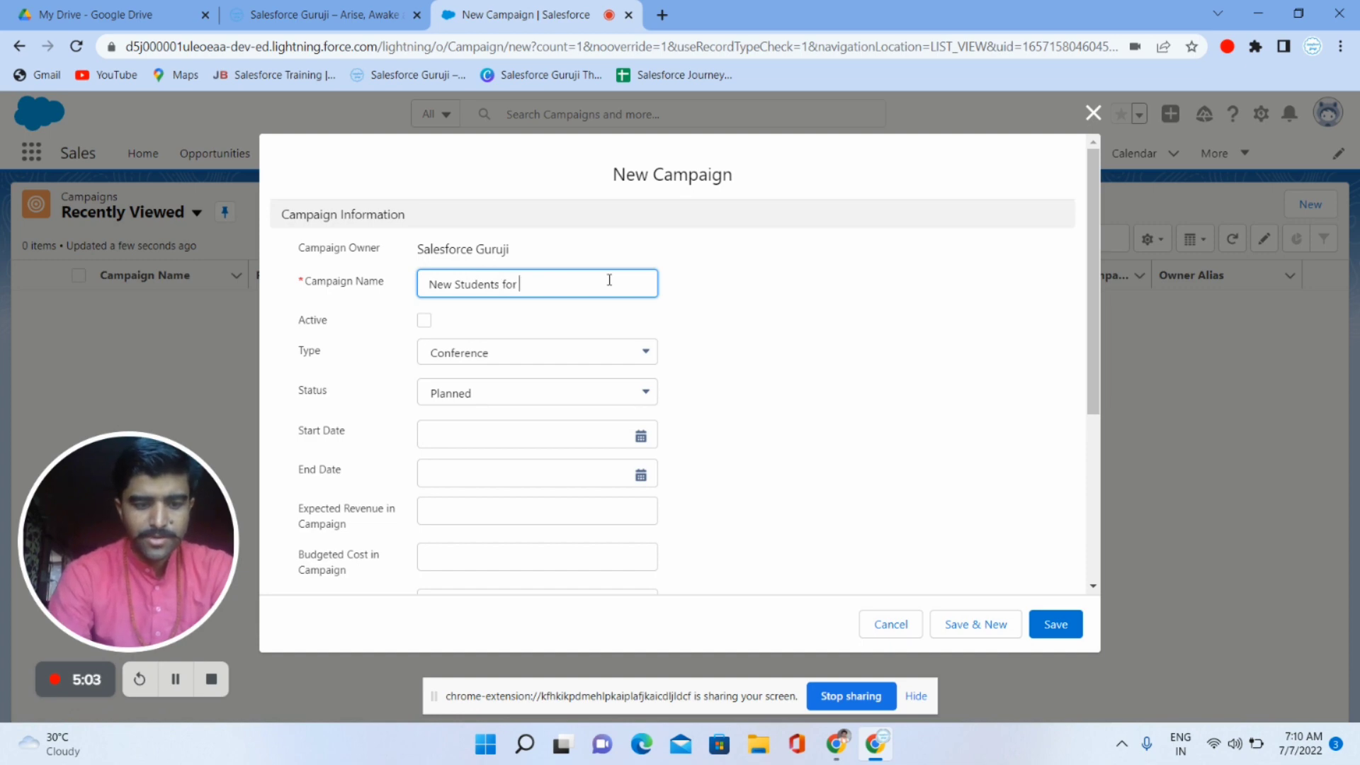
type("2022")
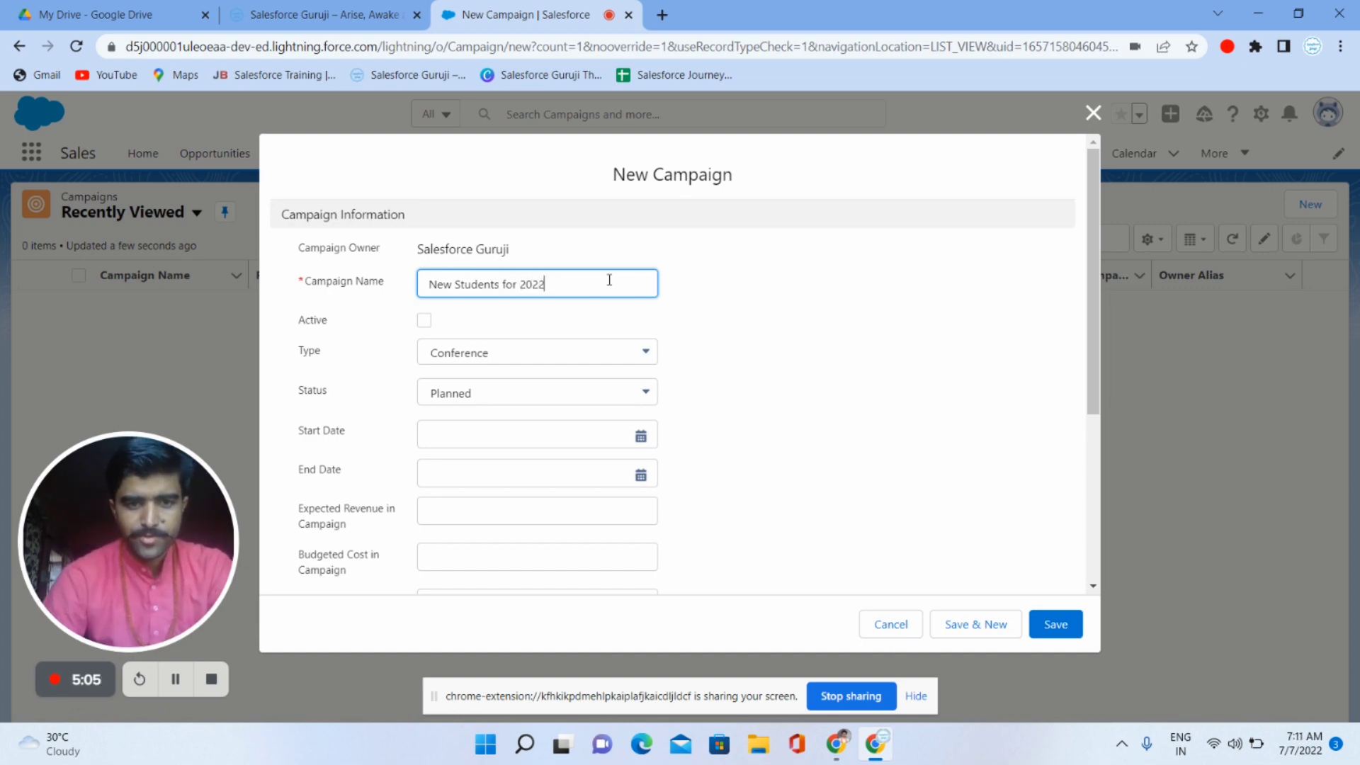
left_click(1057, 628)
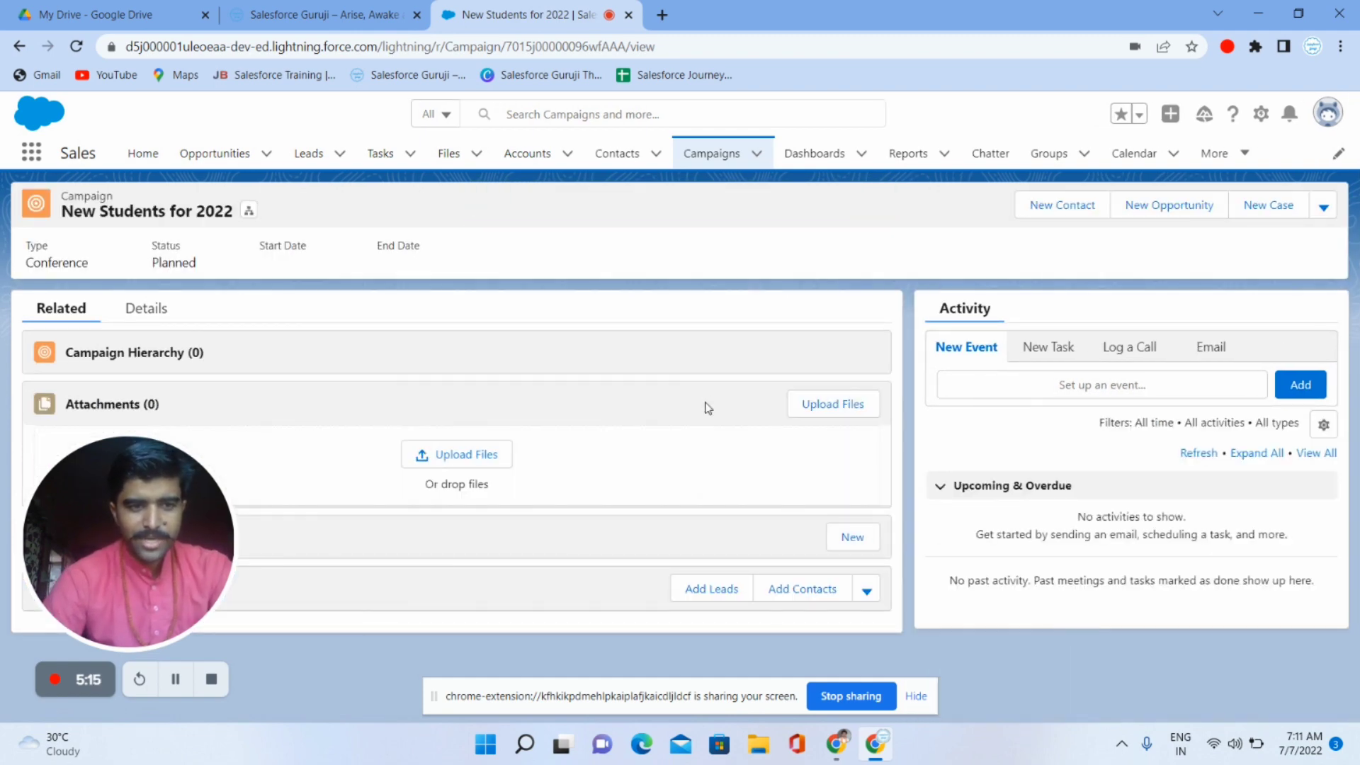
- Check the Campaign Members options, then show the Recently Viewed Leads list
left_click_drag(175, 500, 906, 328)
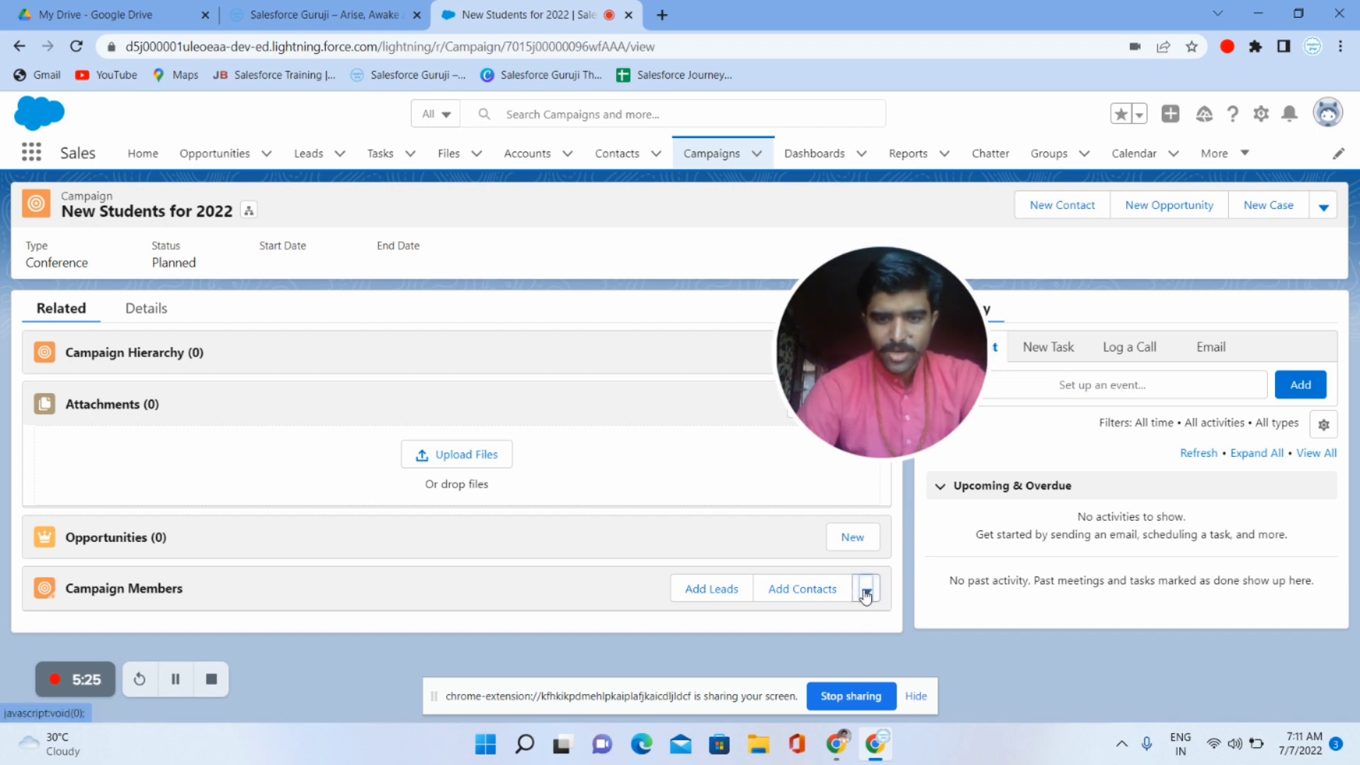
left_click(866, 593)
left_click(653, 482)
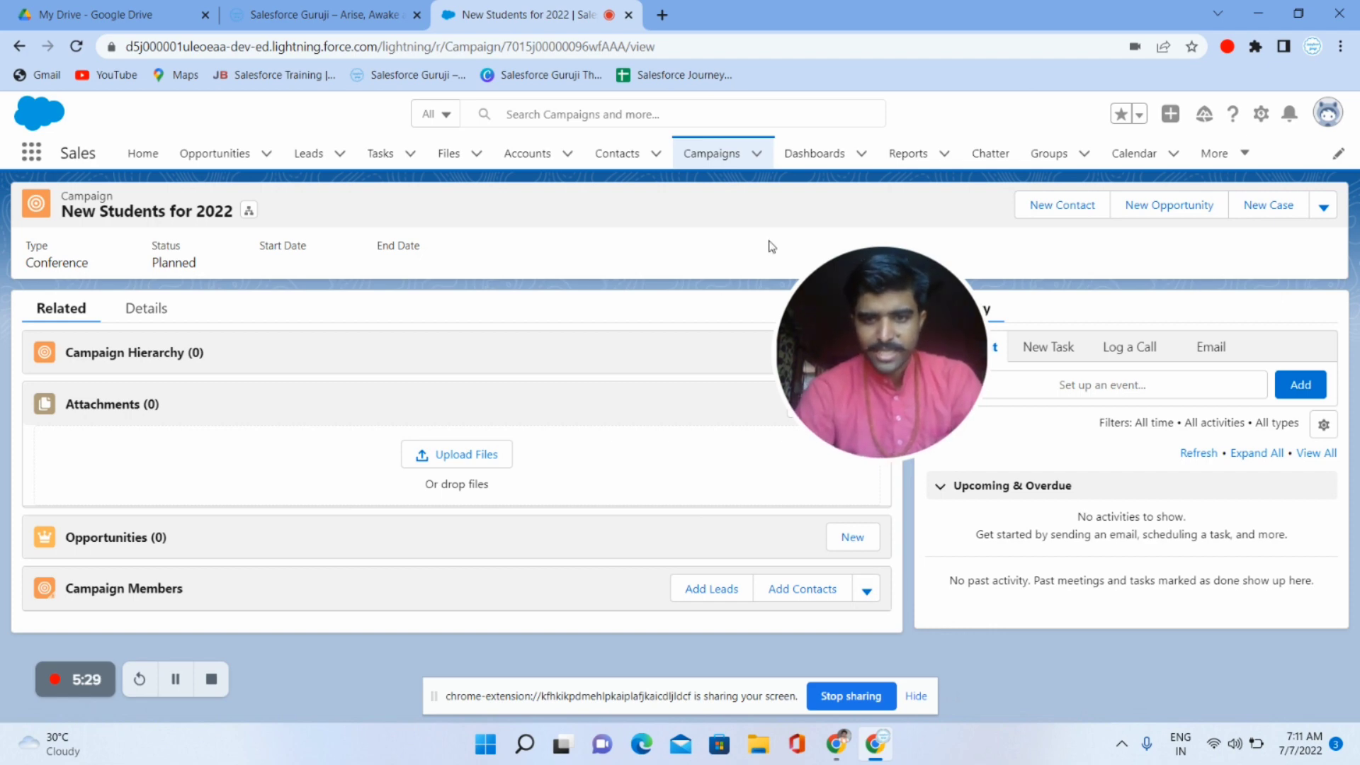
left_click_drag(900, 305, 133, 497)
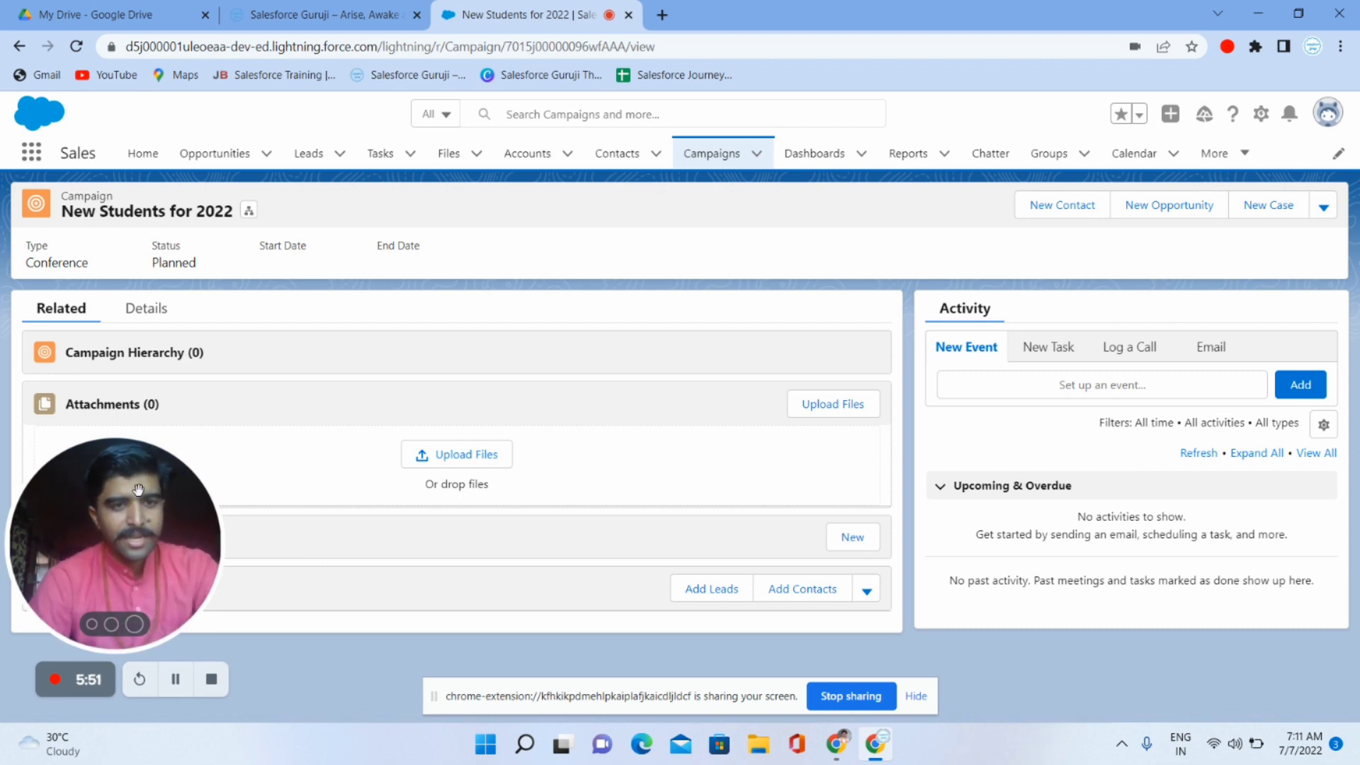
left_click(320, 161)
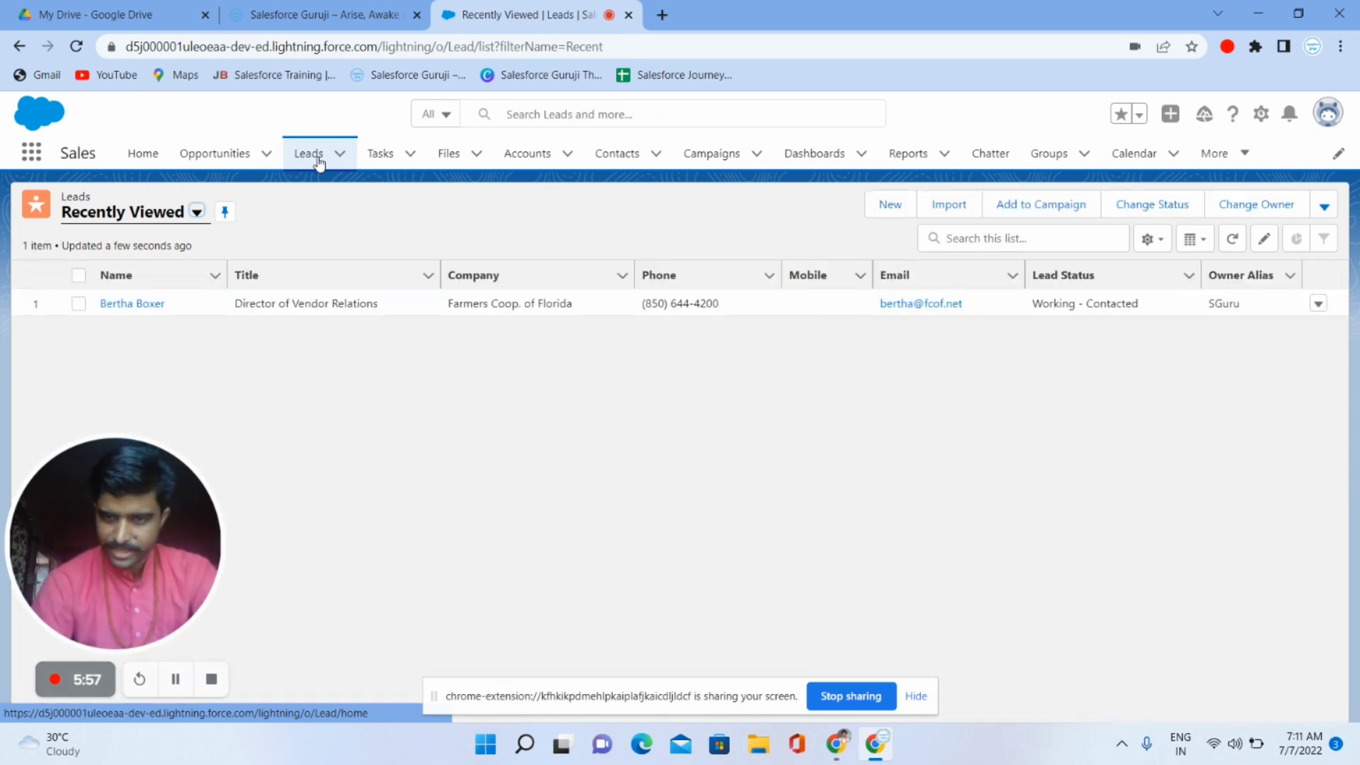
- Start a new lead and enter the lead's first and last name
left_click(885, 212)
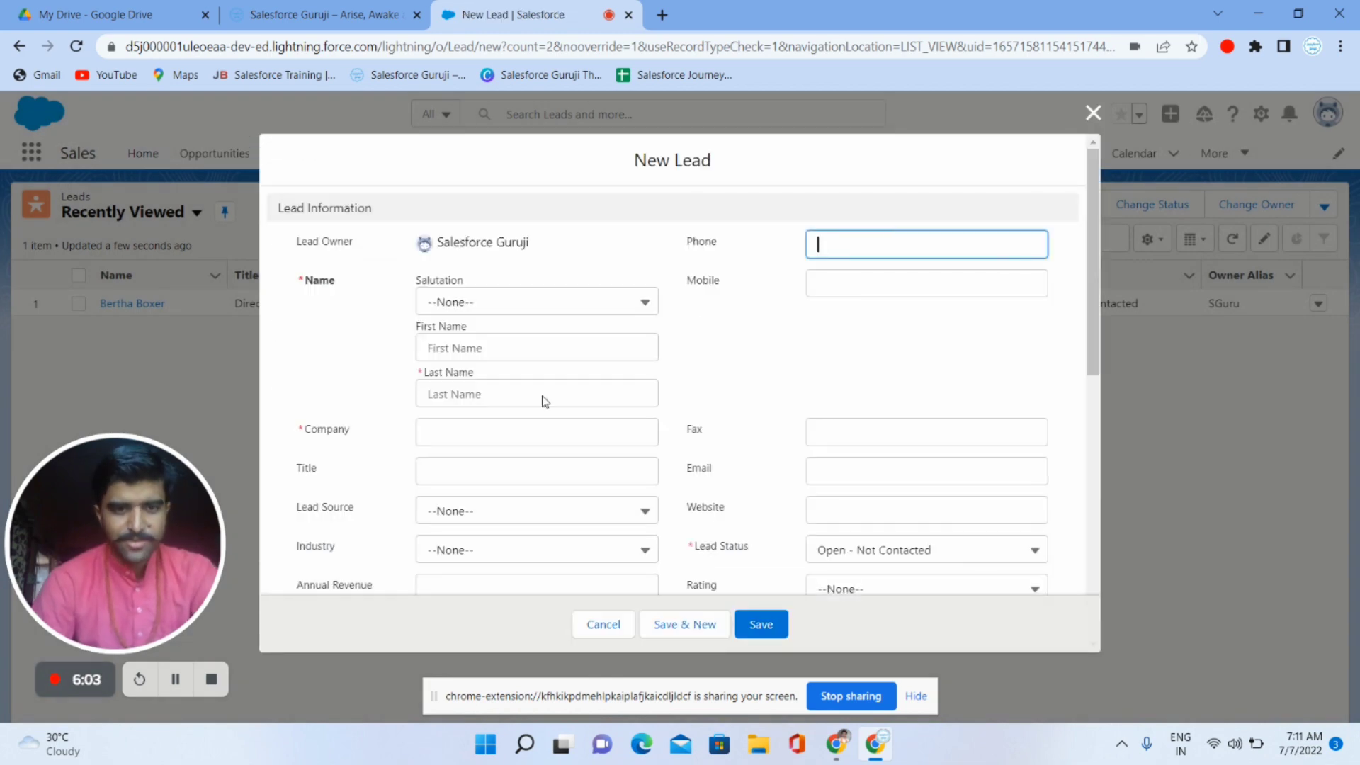
left_click(468, 352)
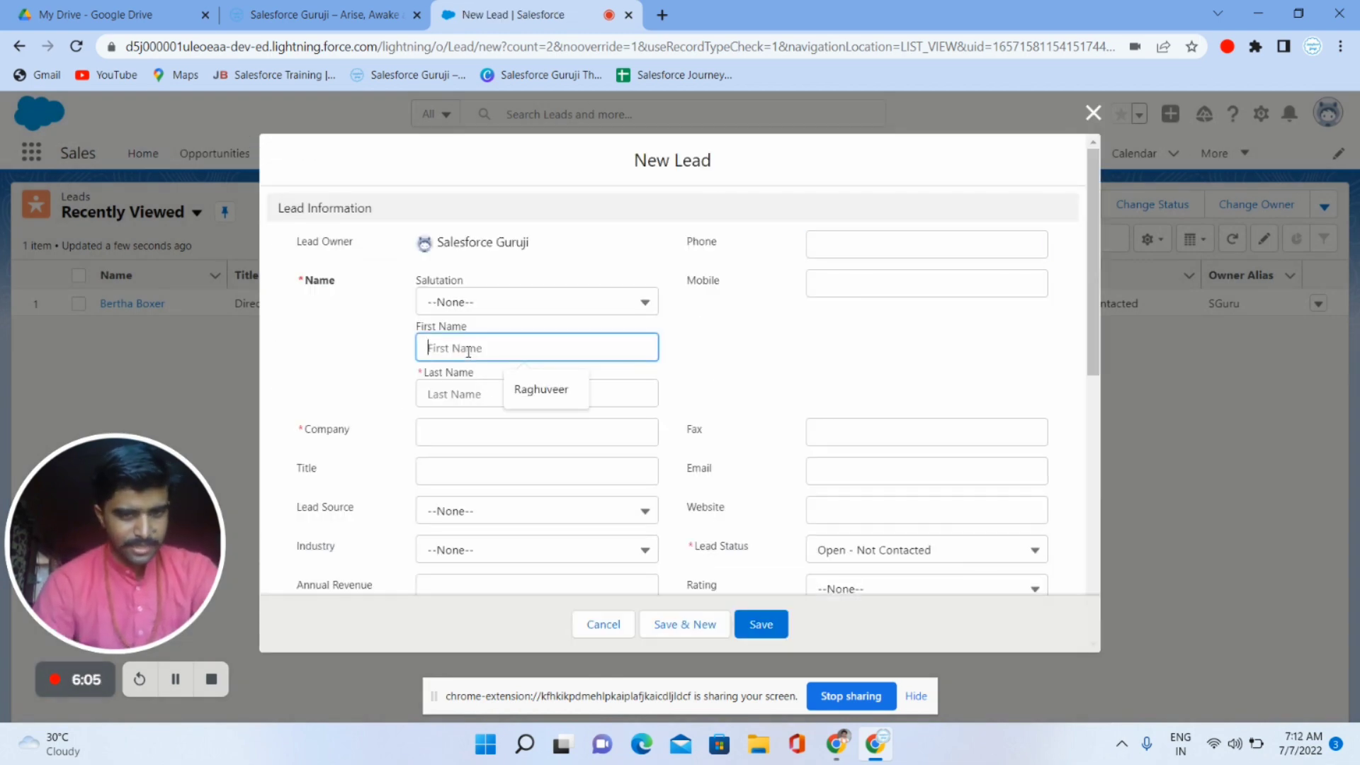
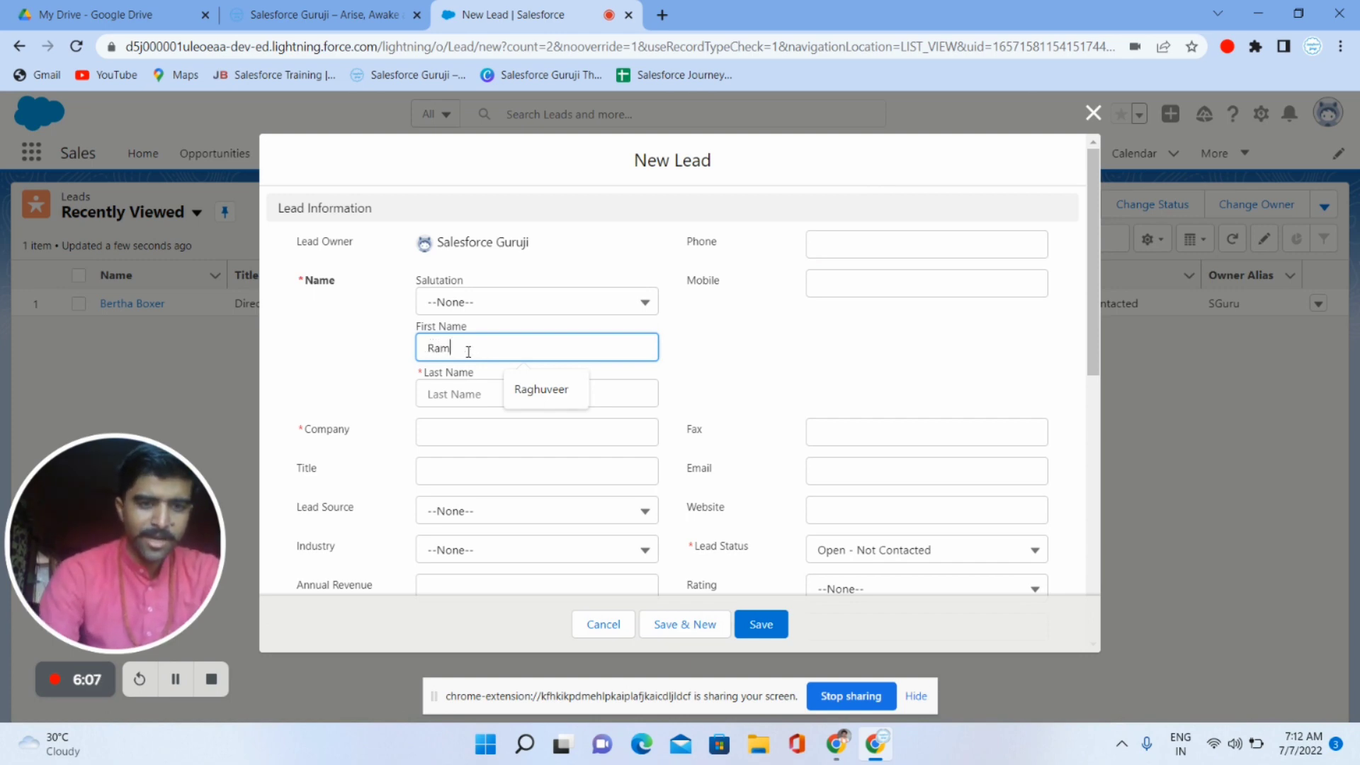
key("Tab")
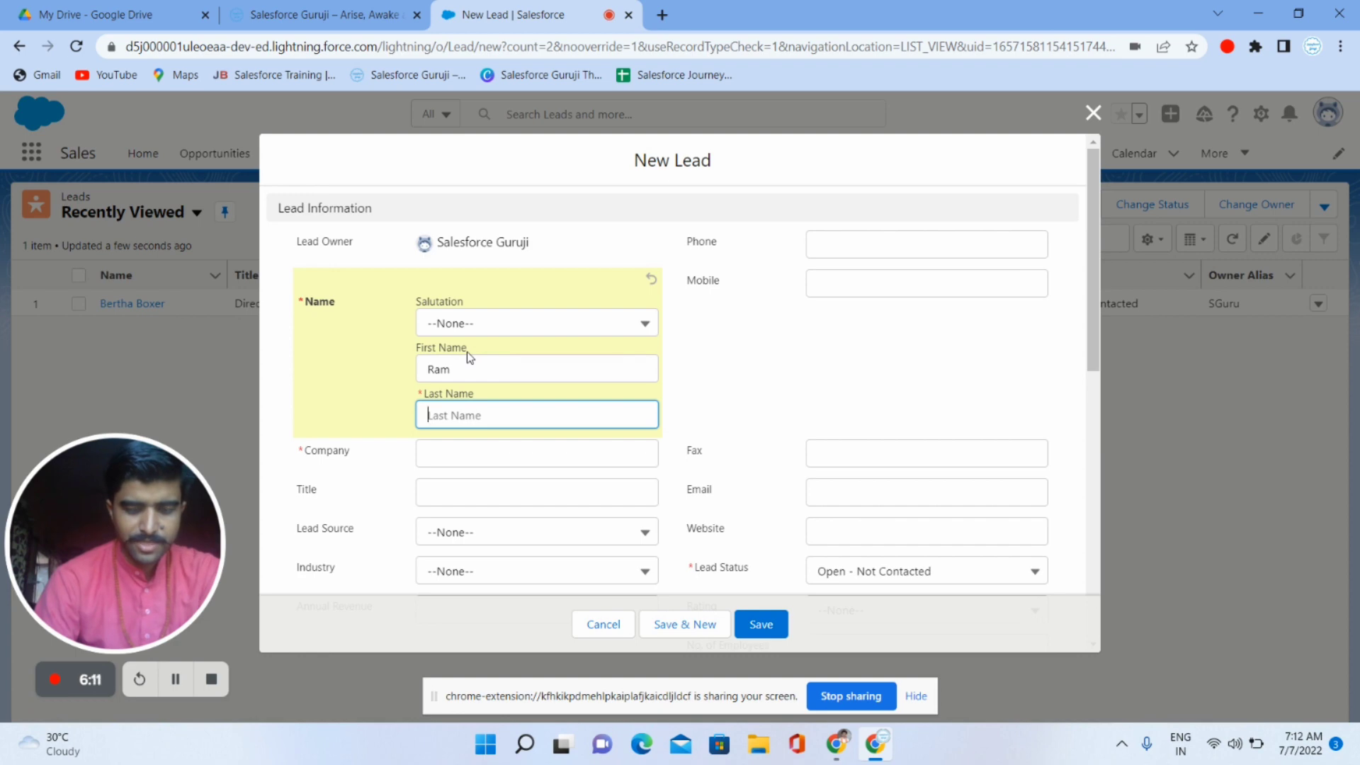
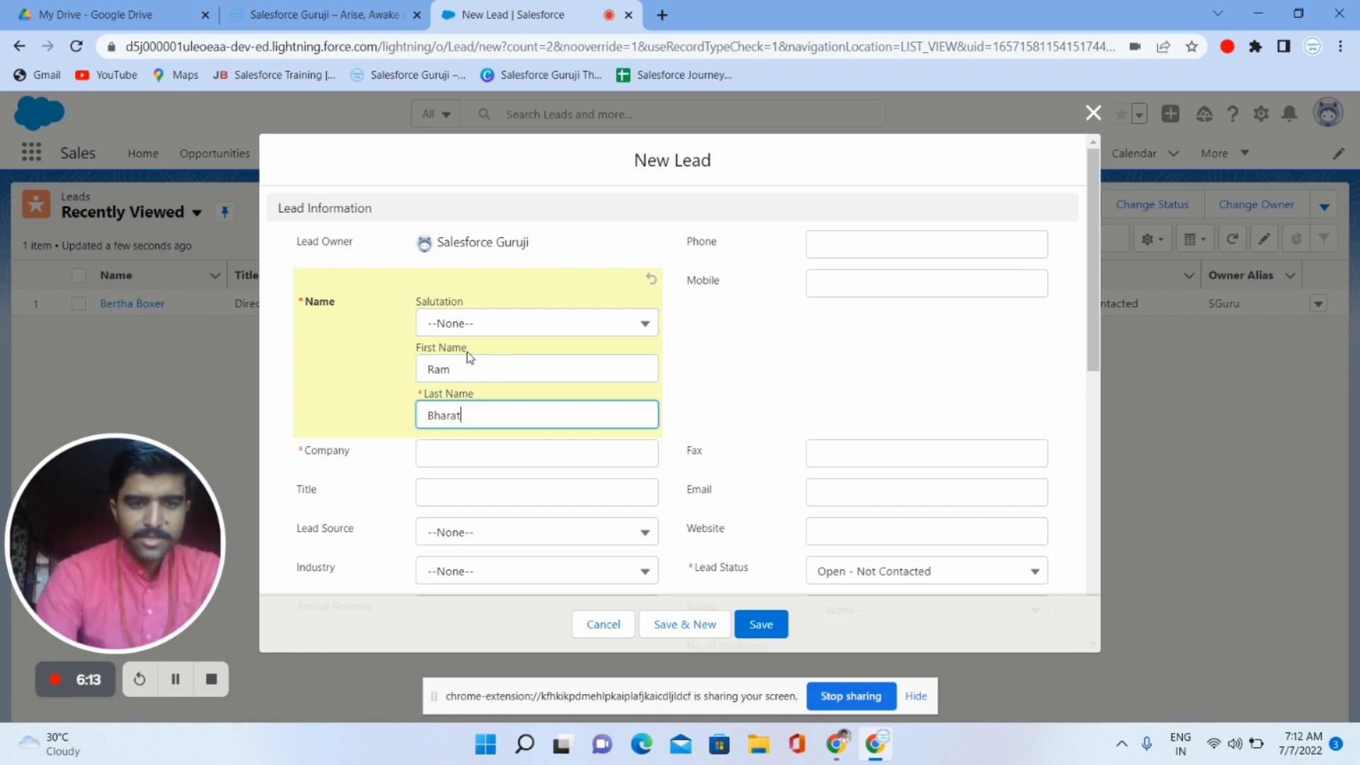
- Fill in company Indian Public School and the lead's e-mail address
scroll(466, 351, "down", 3)
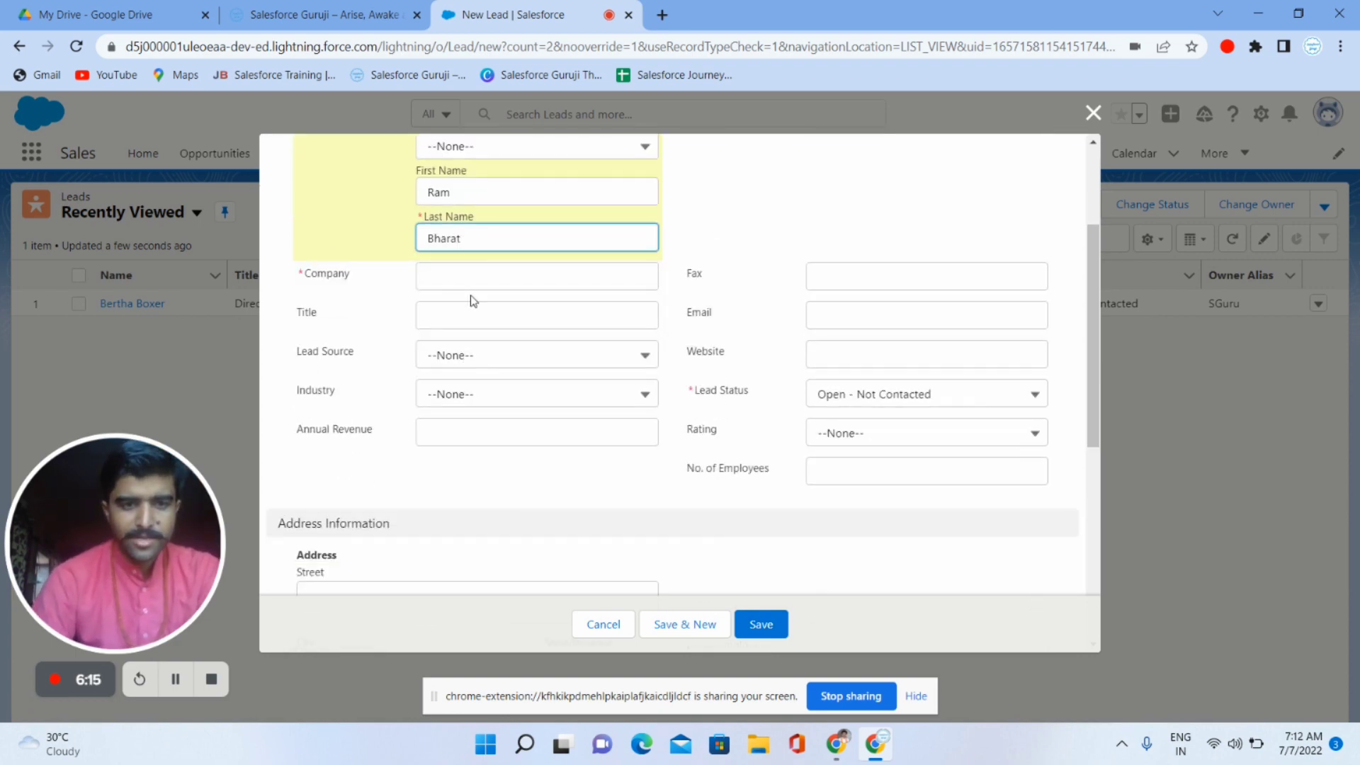
left_click(462, 272)
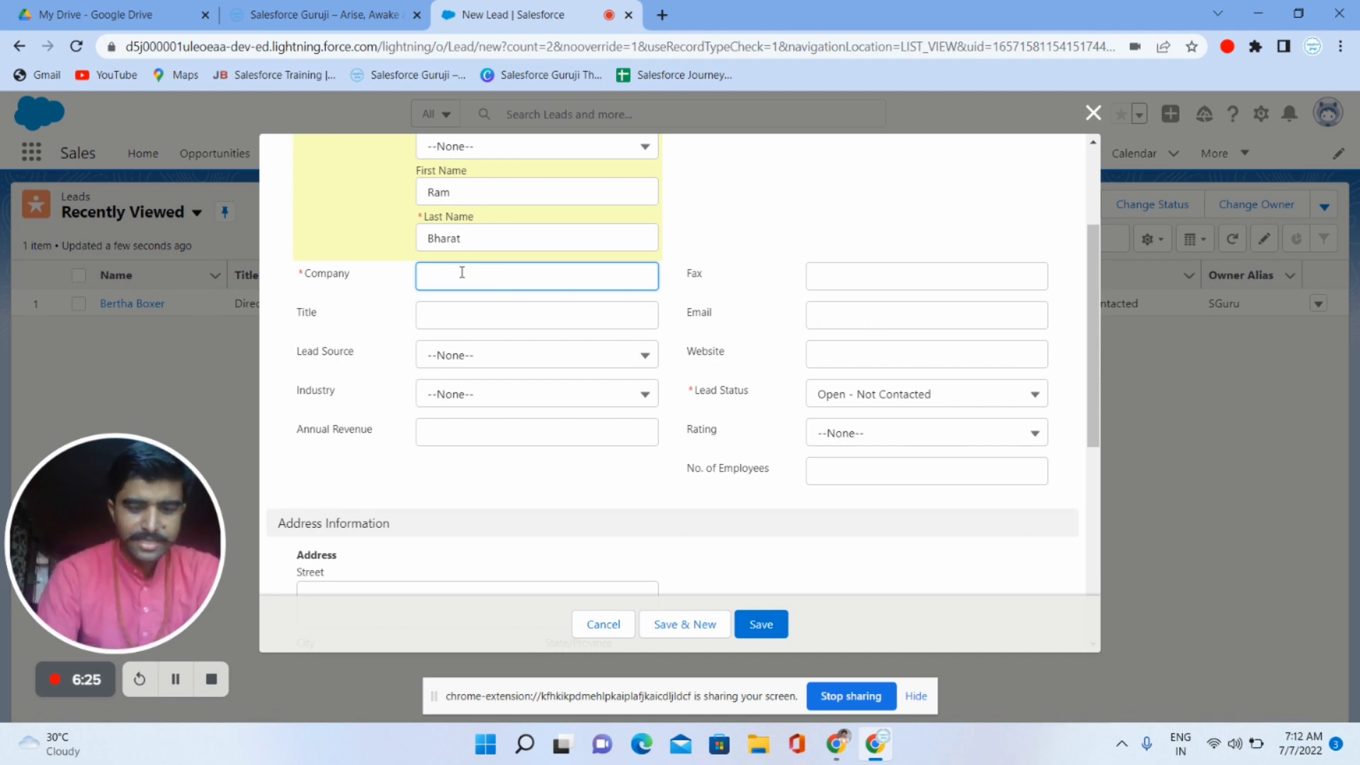
type("Ind")
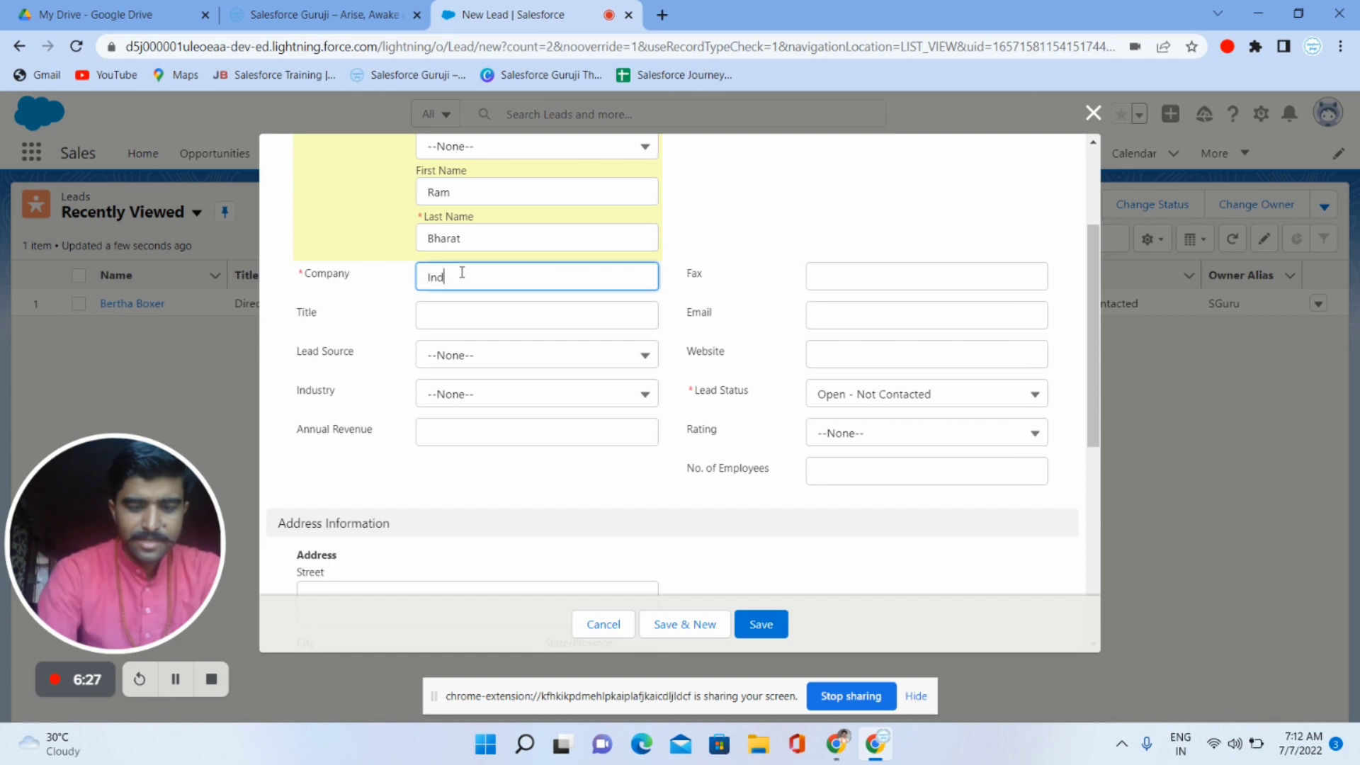
type("ian Pu")
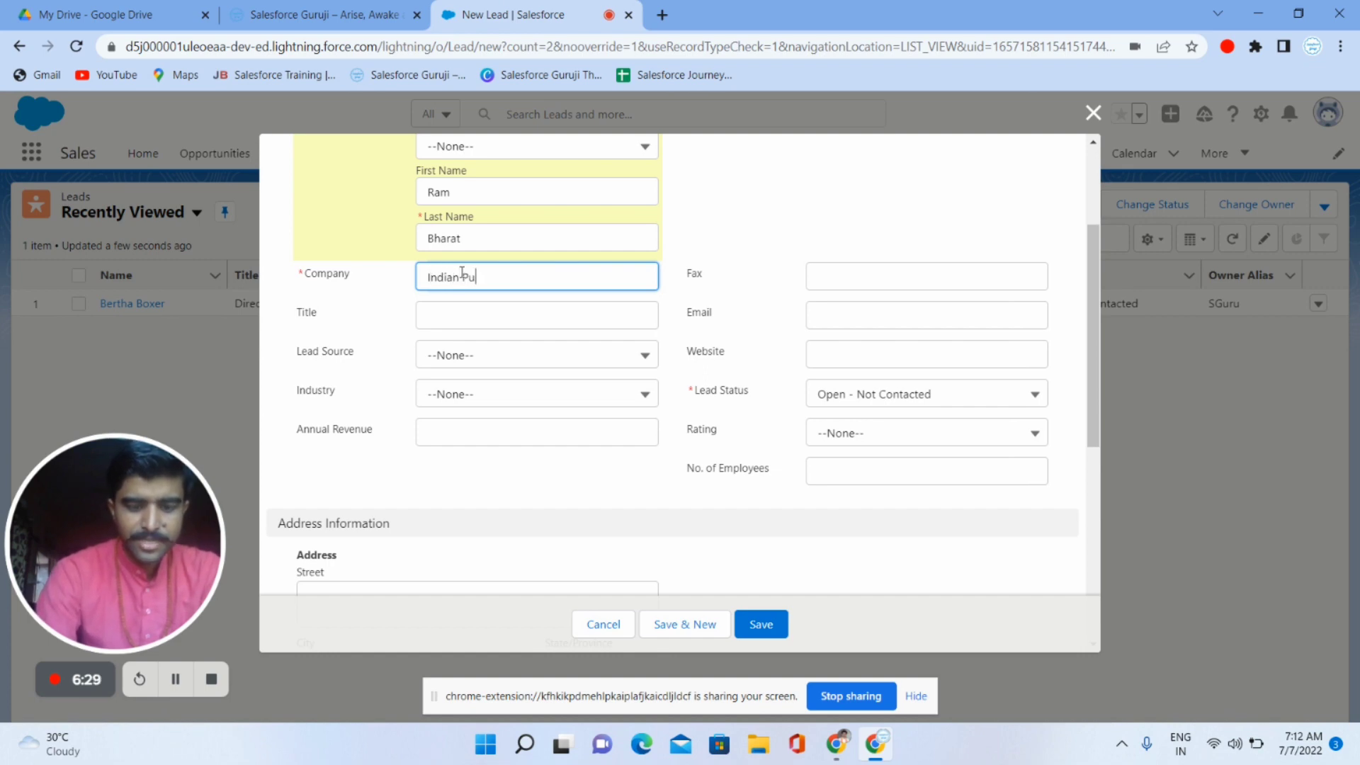
type("blic School")
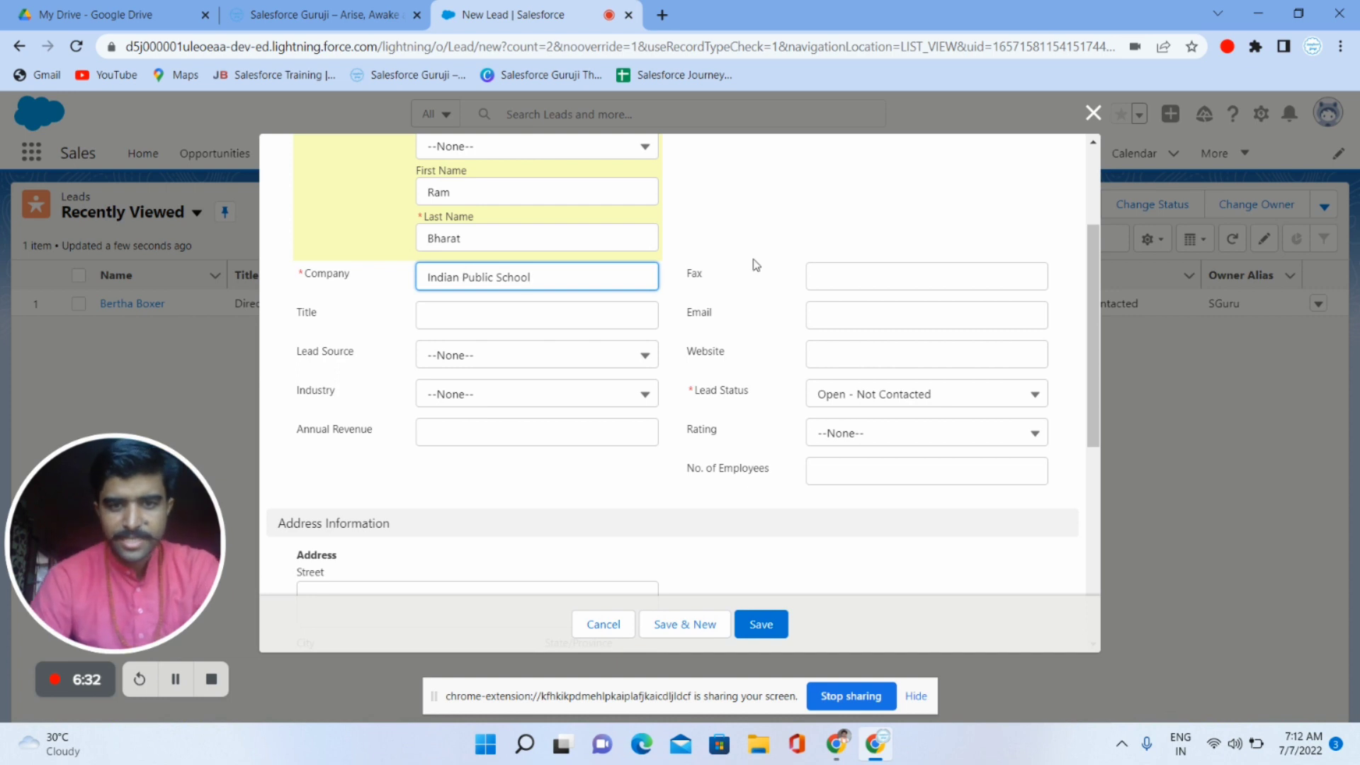
left_click(810, 257)
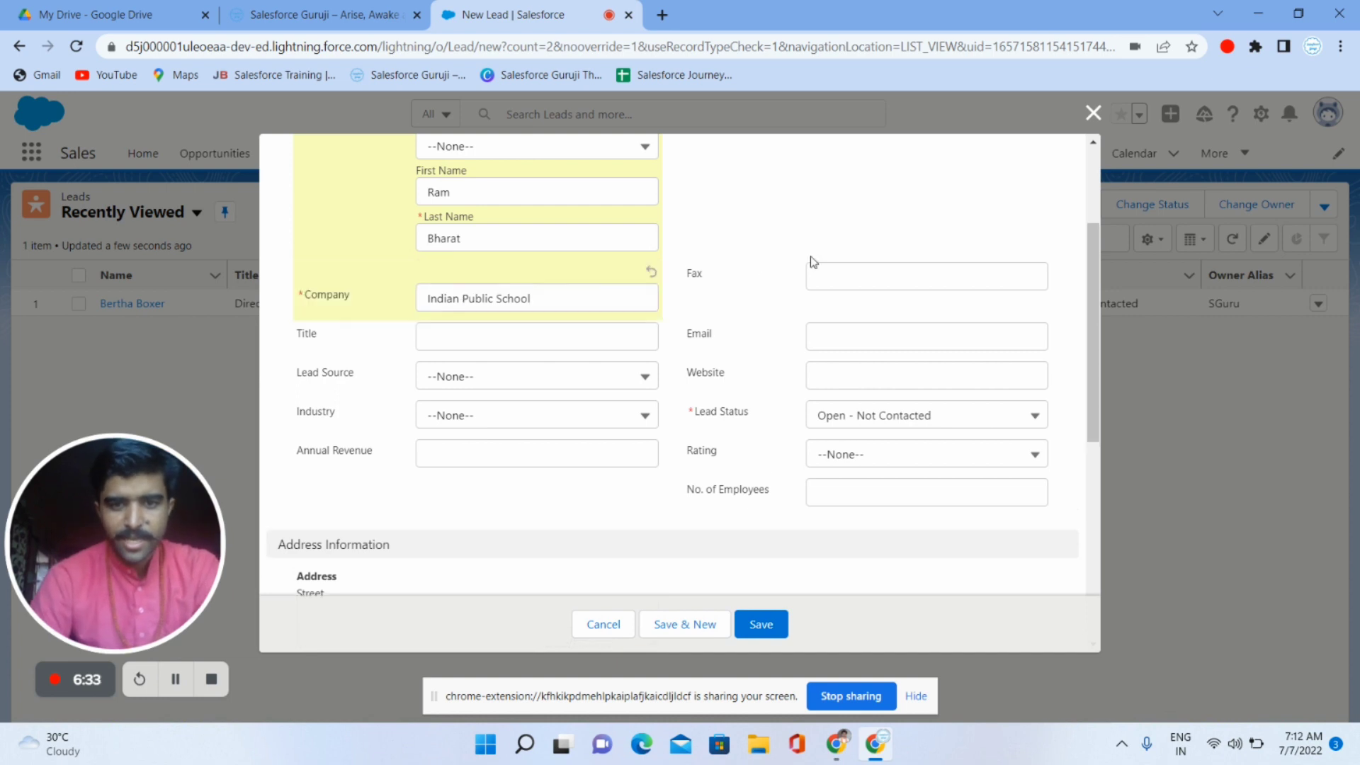
scroll(810, 257, "down", 1)
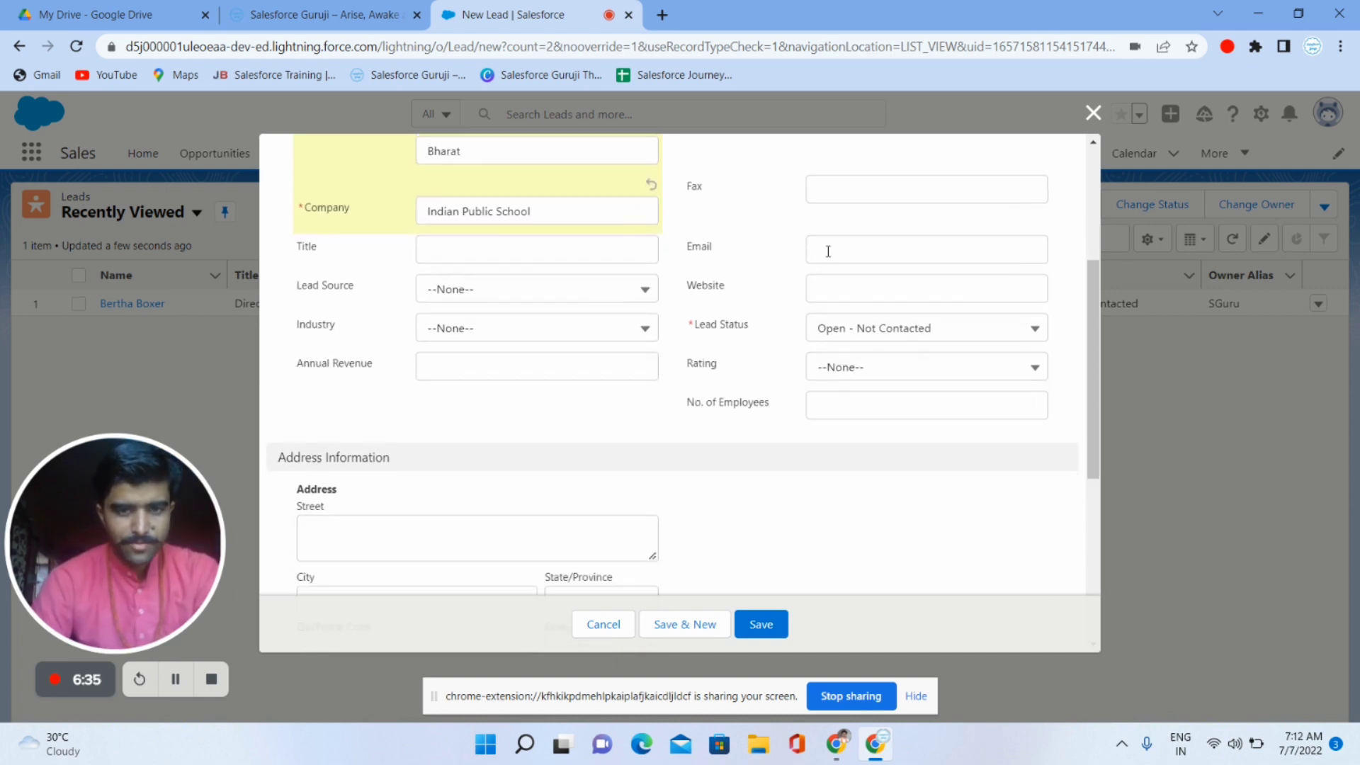
left_click(826, 244)
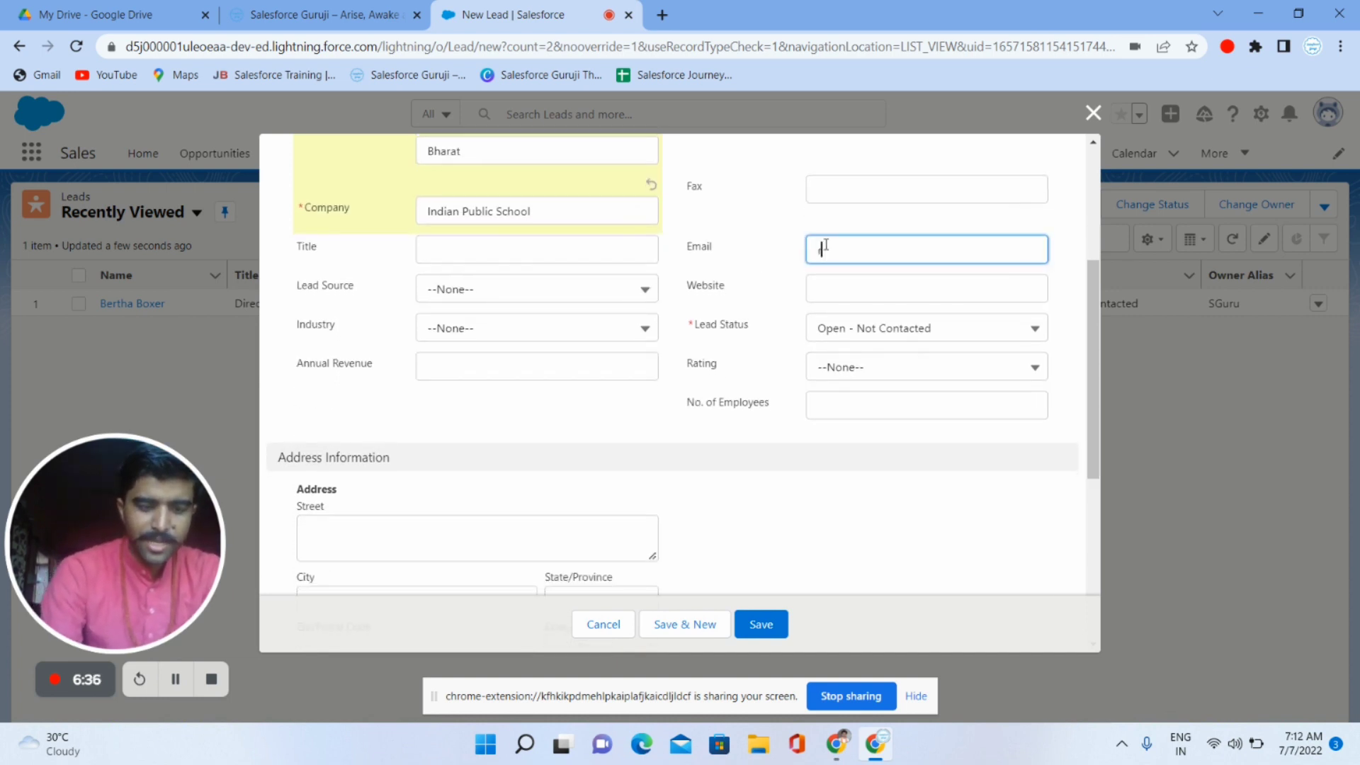
type("ram@t")
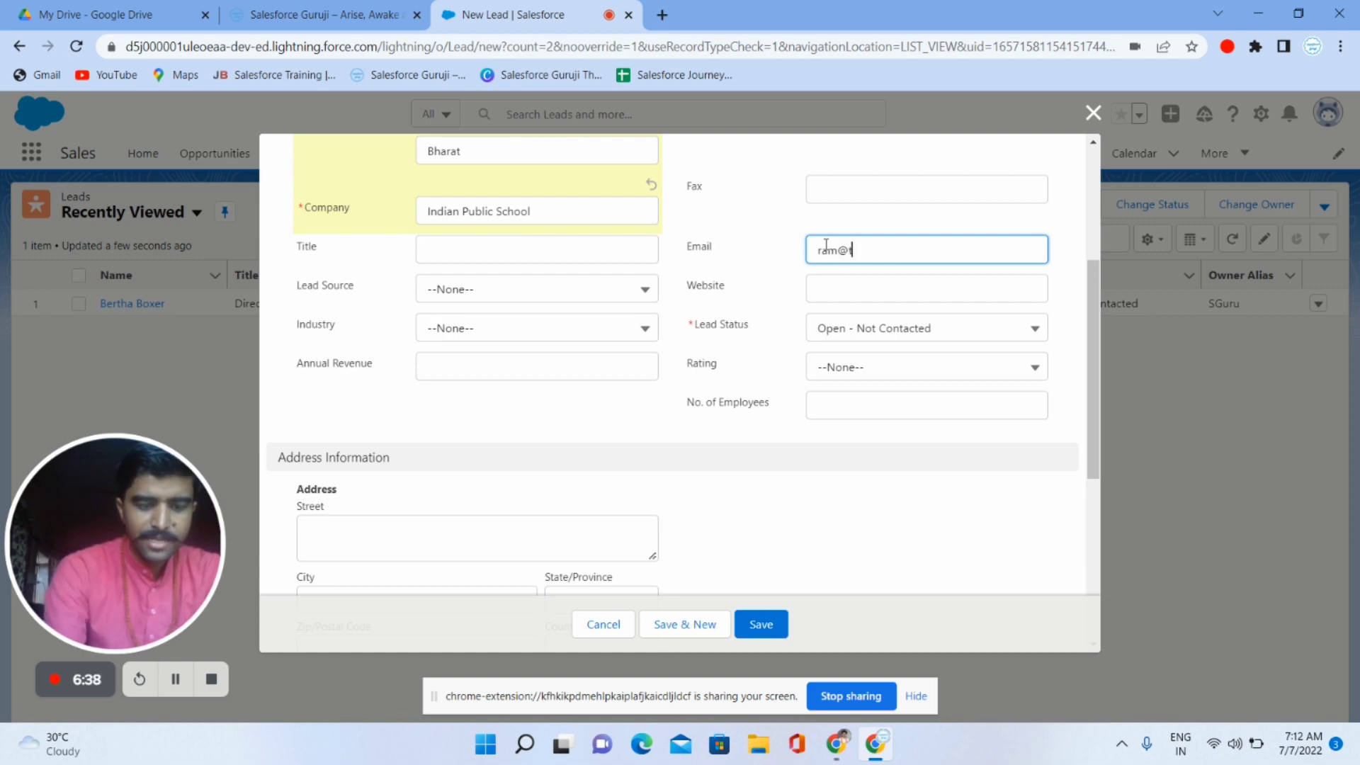
type("est.com")
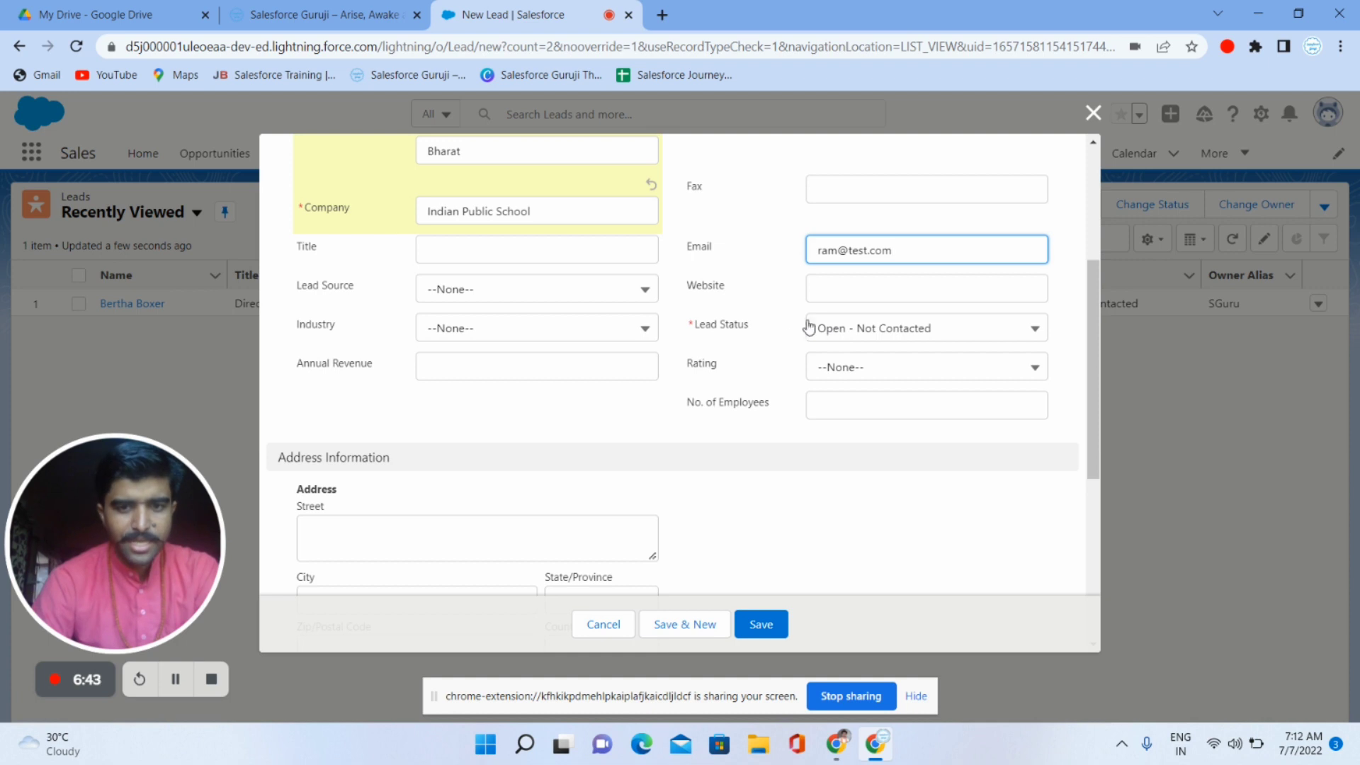
left_click(712, 297)
- Scroll through the rest of the New Lead form and save the lead
scroll(715, 291, "up", 3)
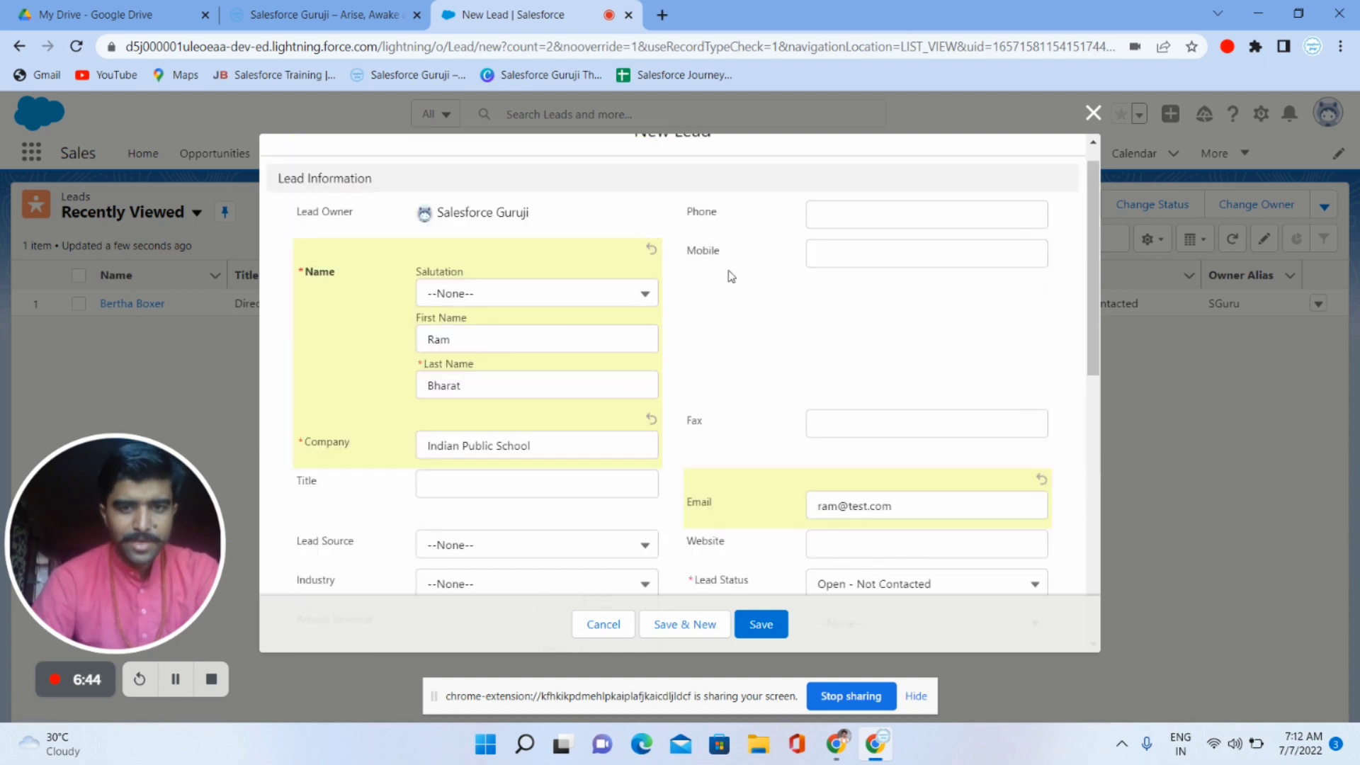
left_click(827, 215)
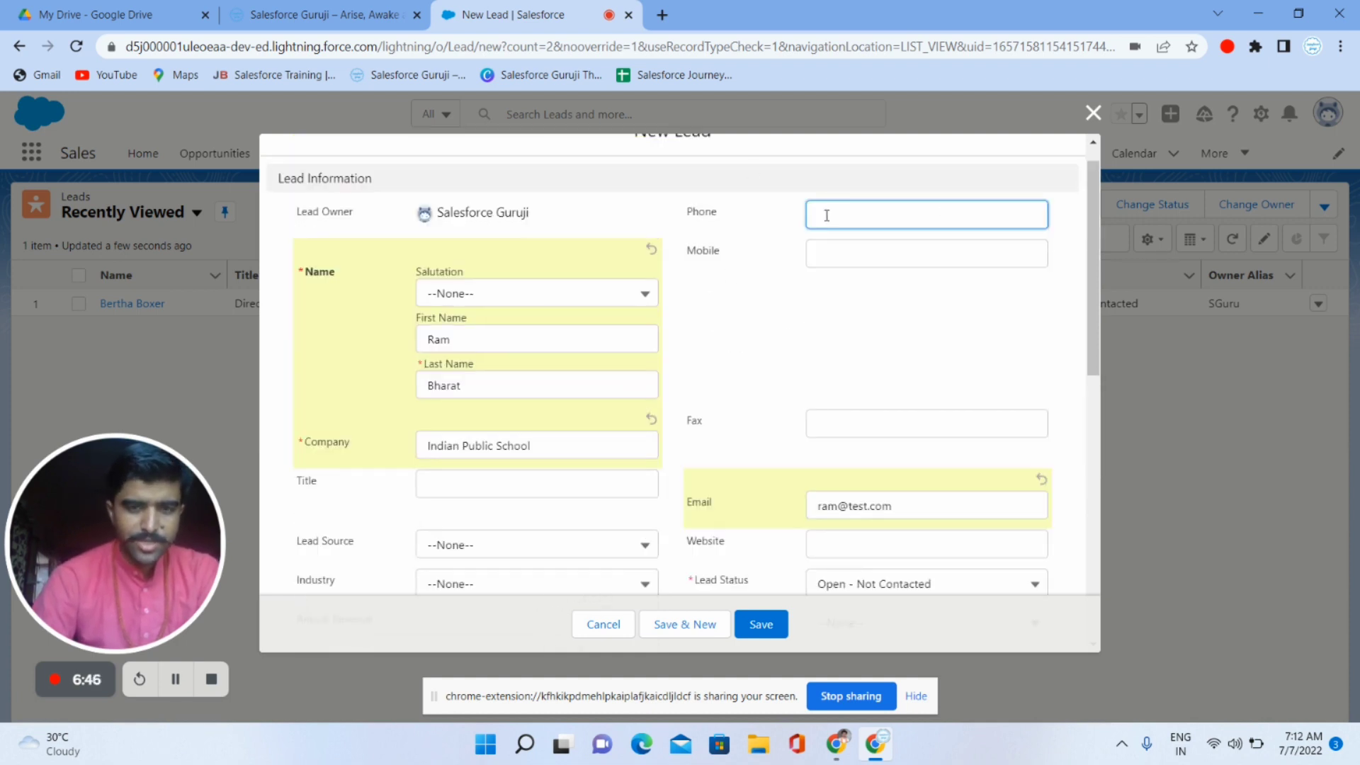
scroll(683, 398, "down", 3)
scroll(683, 397, "down", 4)
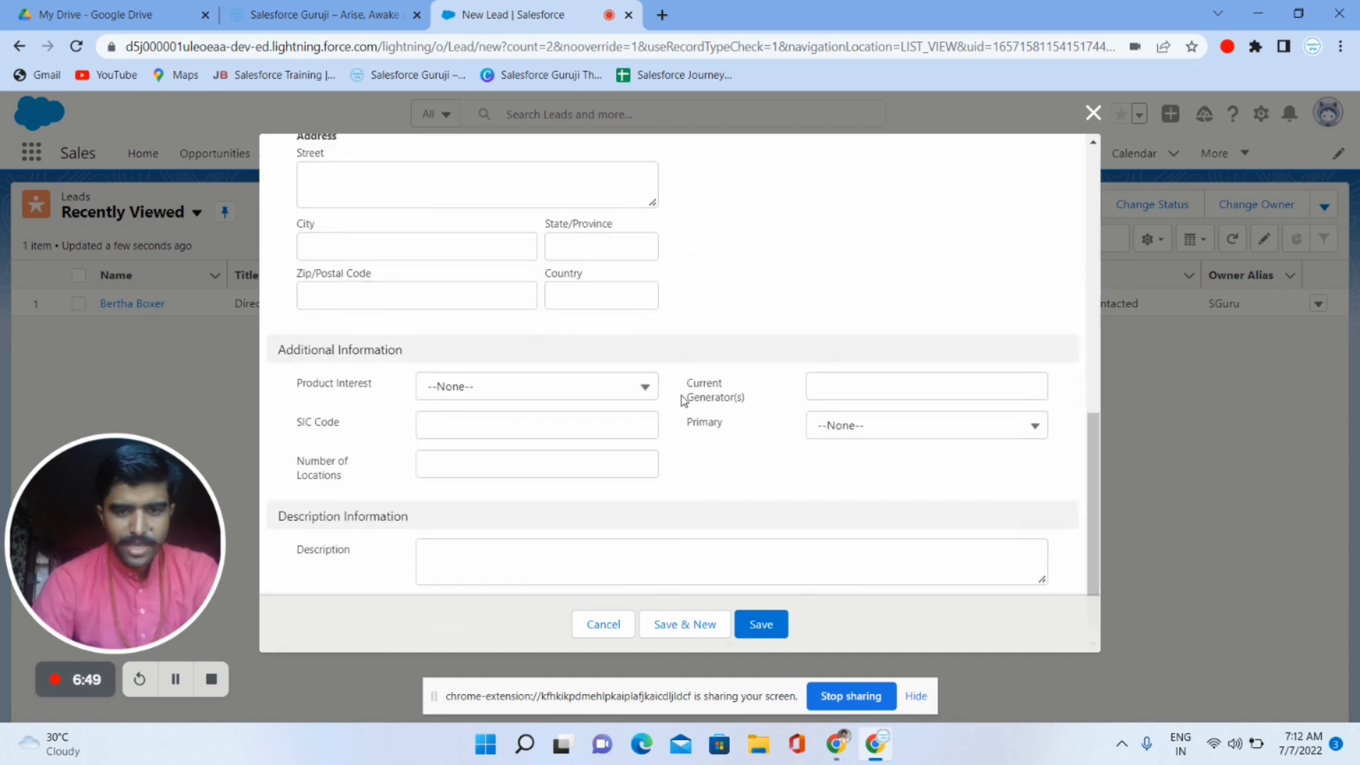
scroll(649, 449, "down", 1)
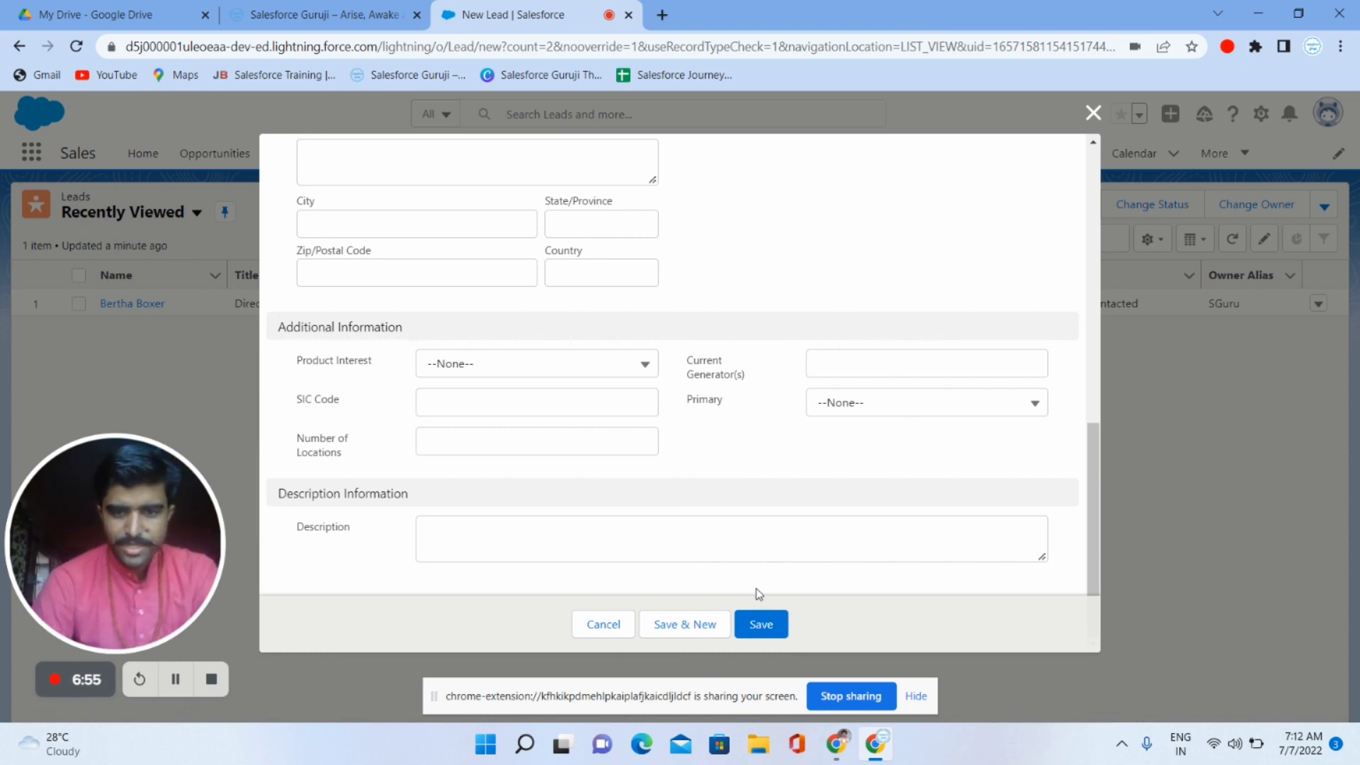
left_click(769, 620)
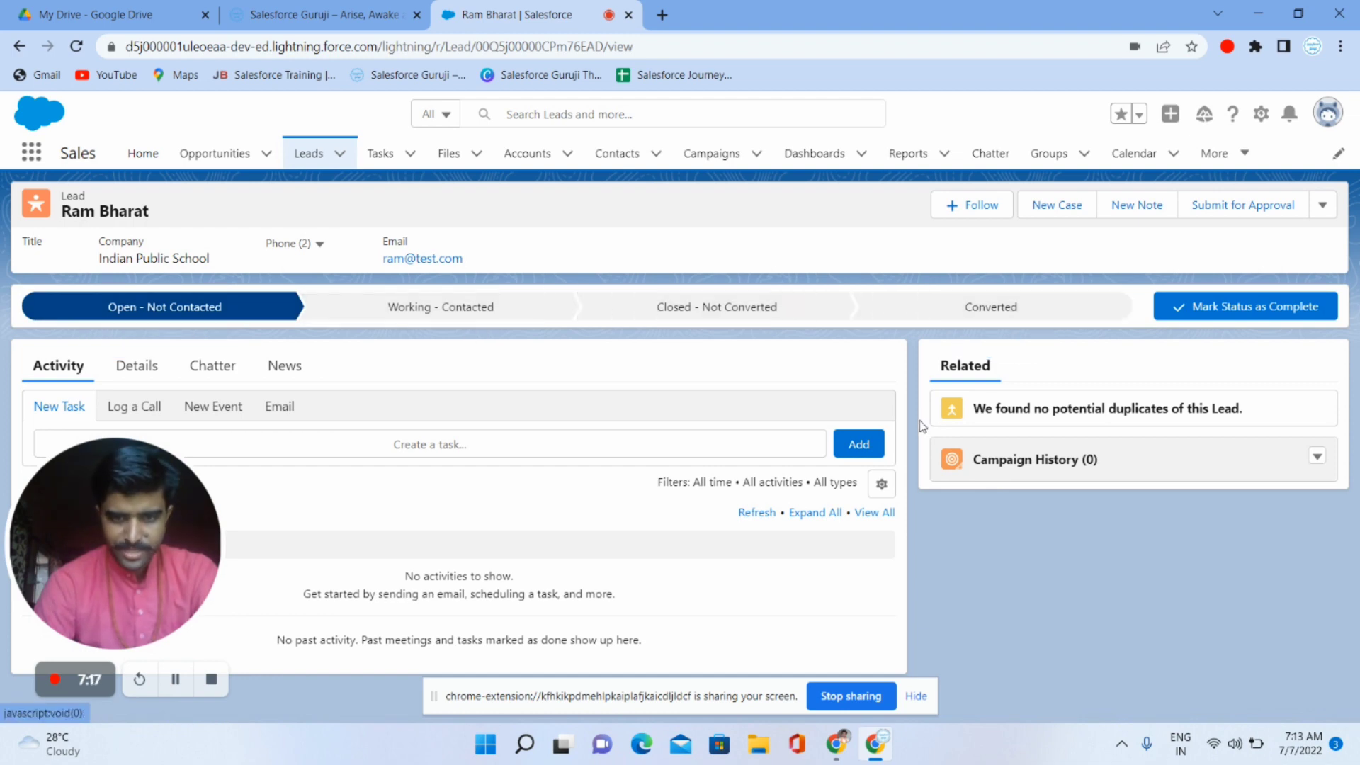
- Make Working - Contacted the lead's current status, view its Details, and pick Converted next
left_click(435, 318)
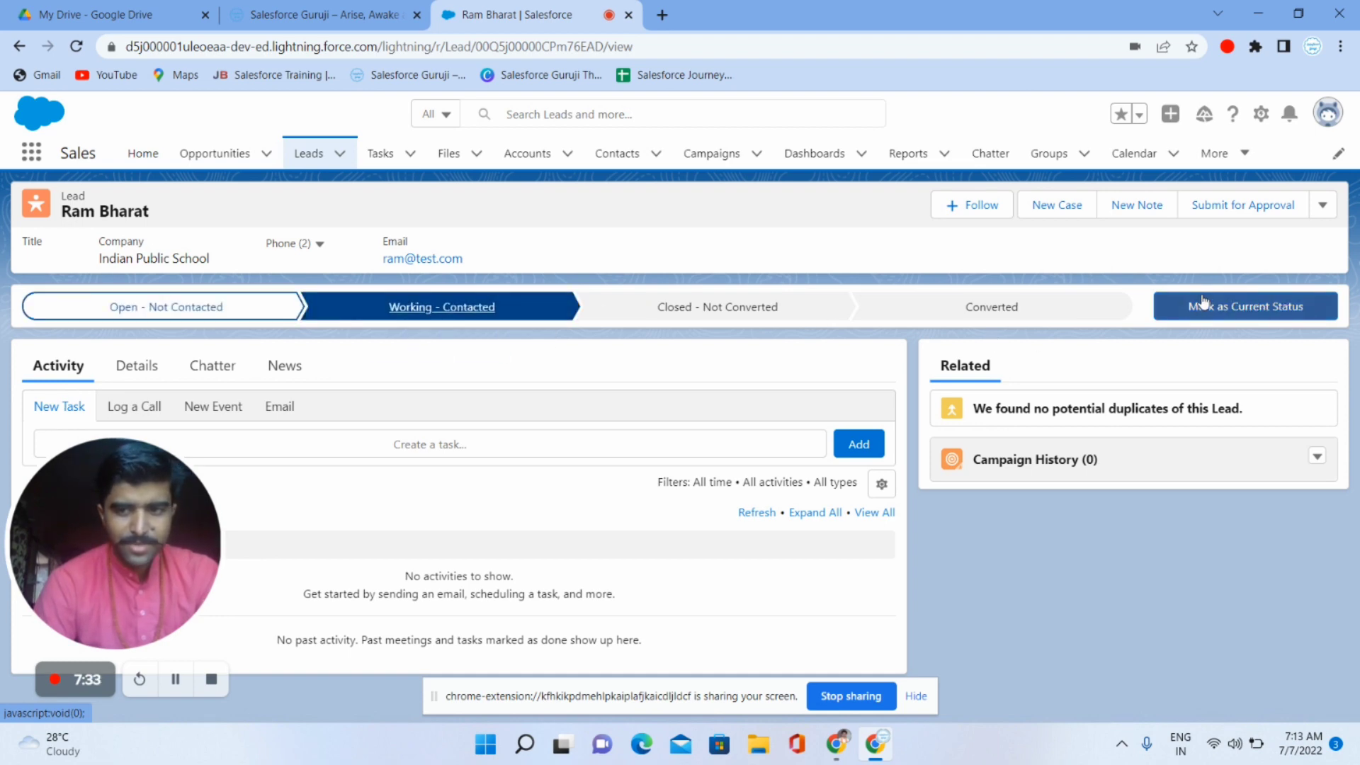
left_click(1219, 320)
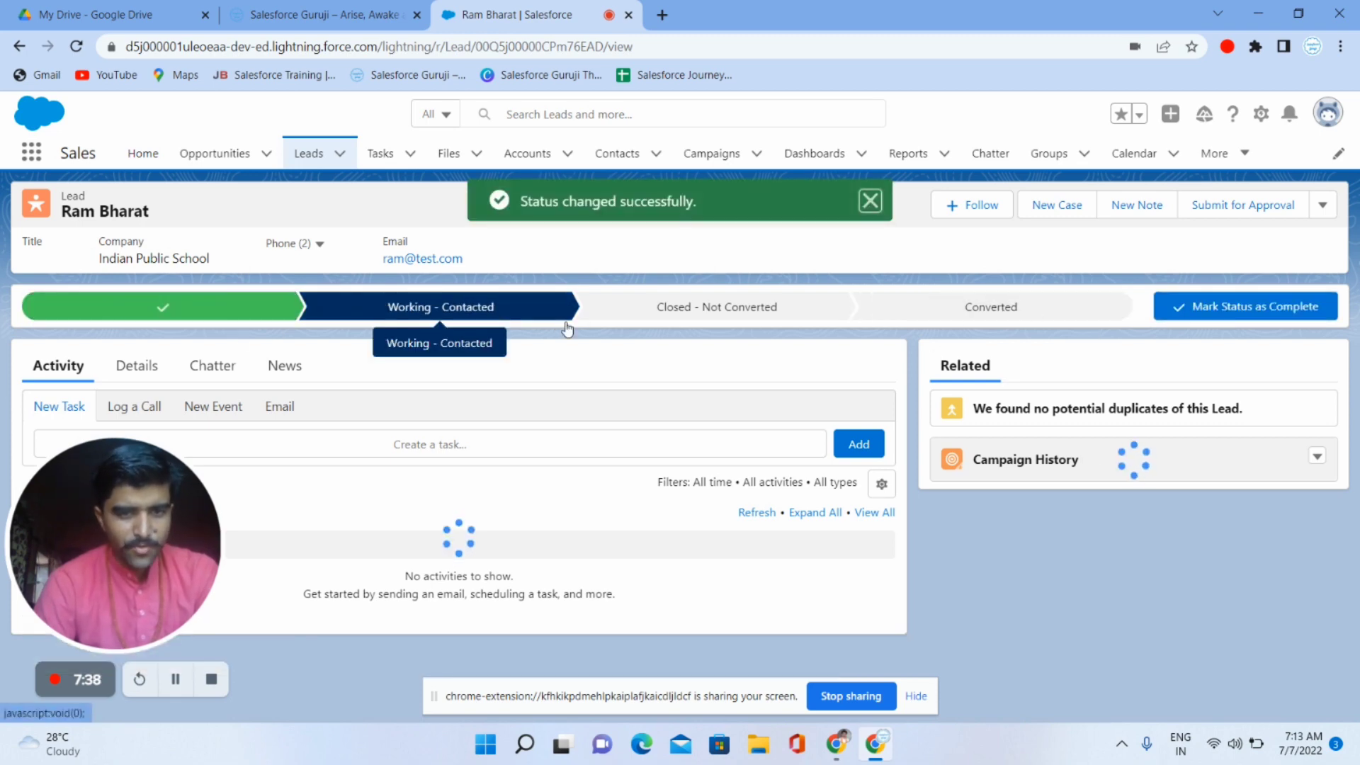
left_click(126, 368)
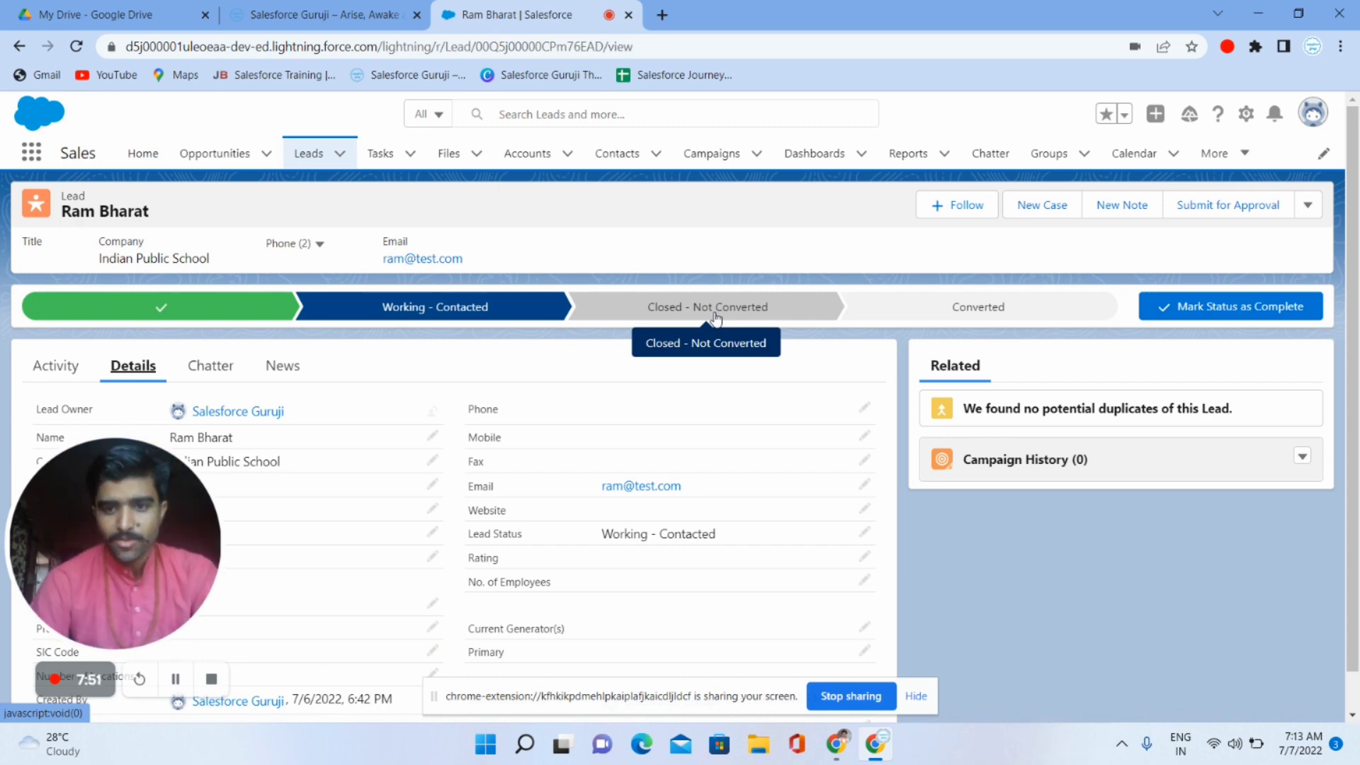
left_click(976, 315)
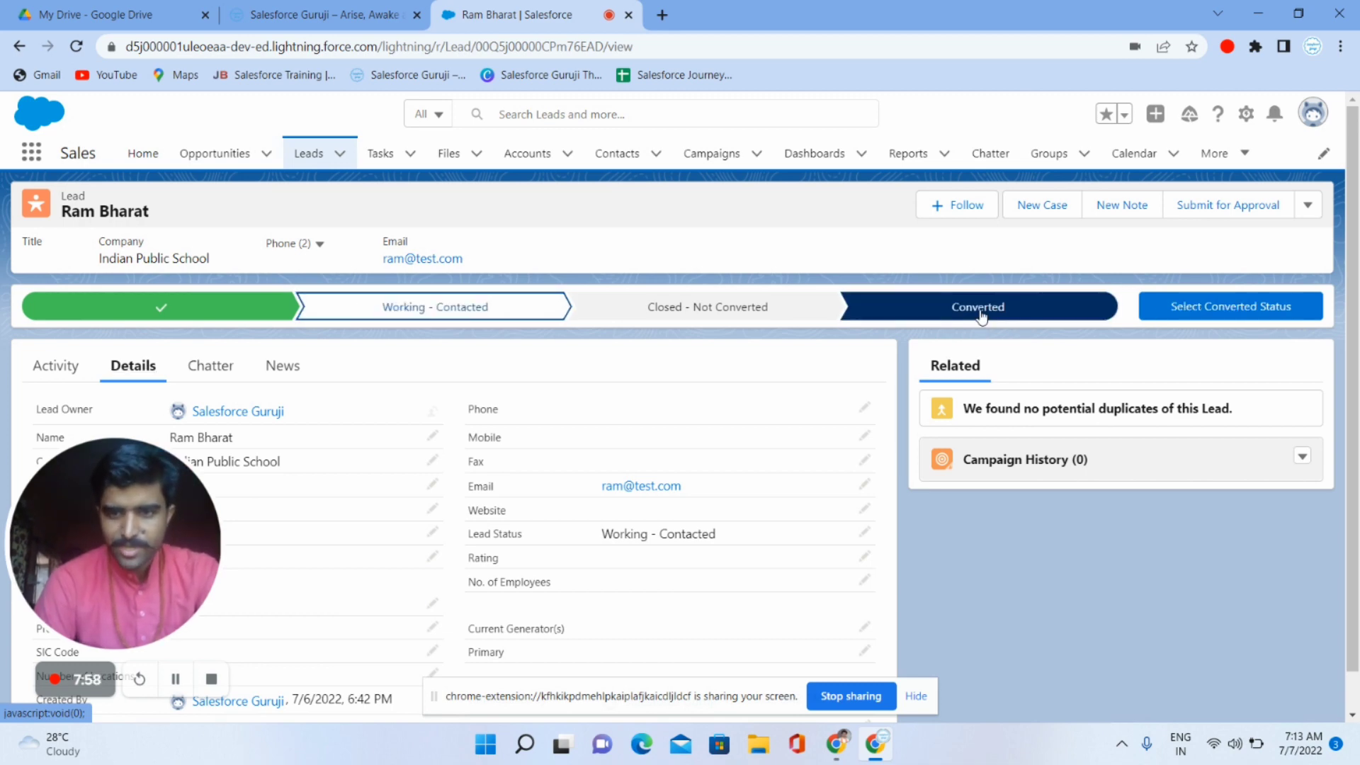
- Review the Convert Lead dialog, close it, and reopen it from the actions menu
left_click(1263, 310)
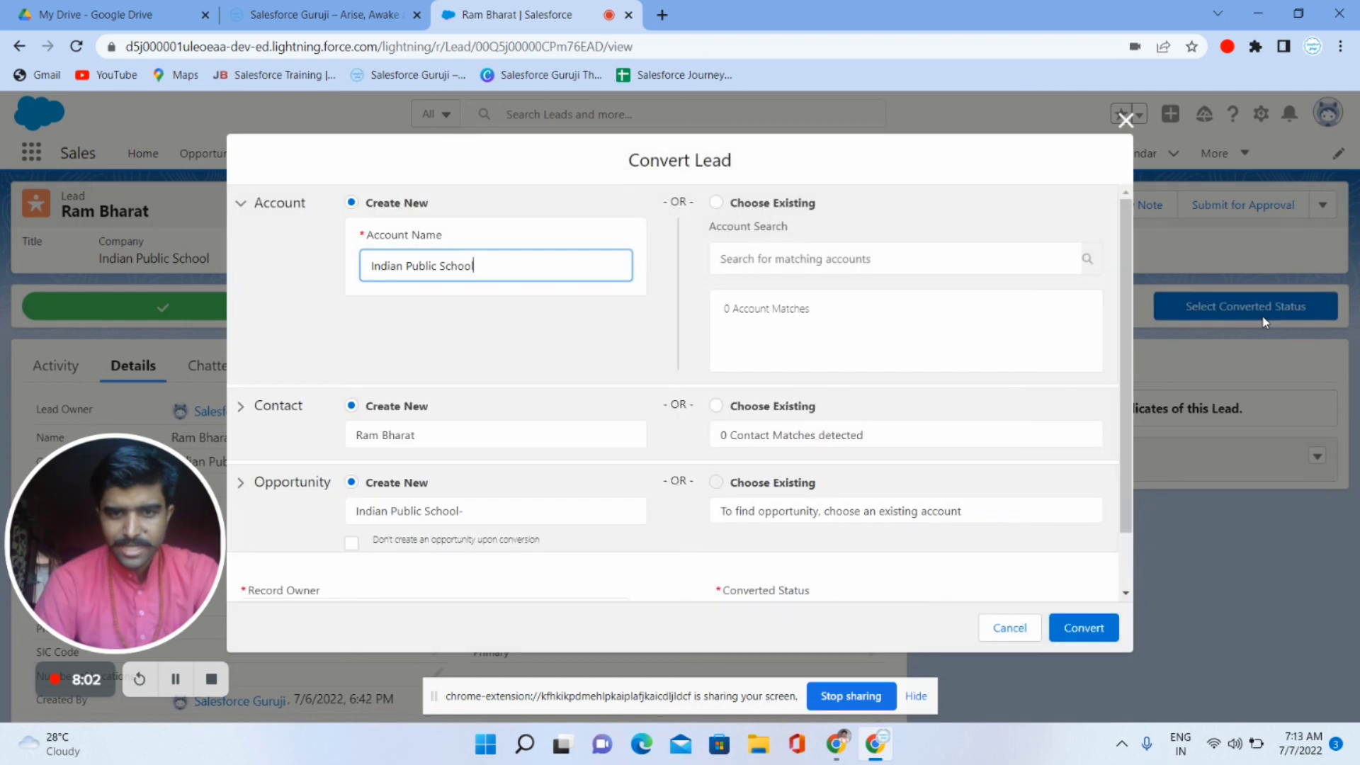
scroll(857, 390, "down", 1)
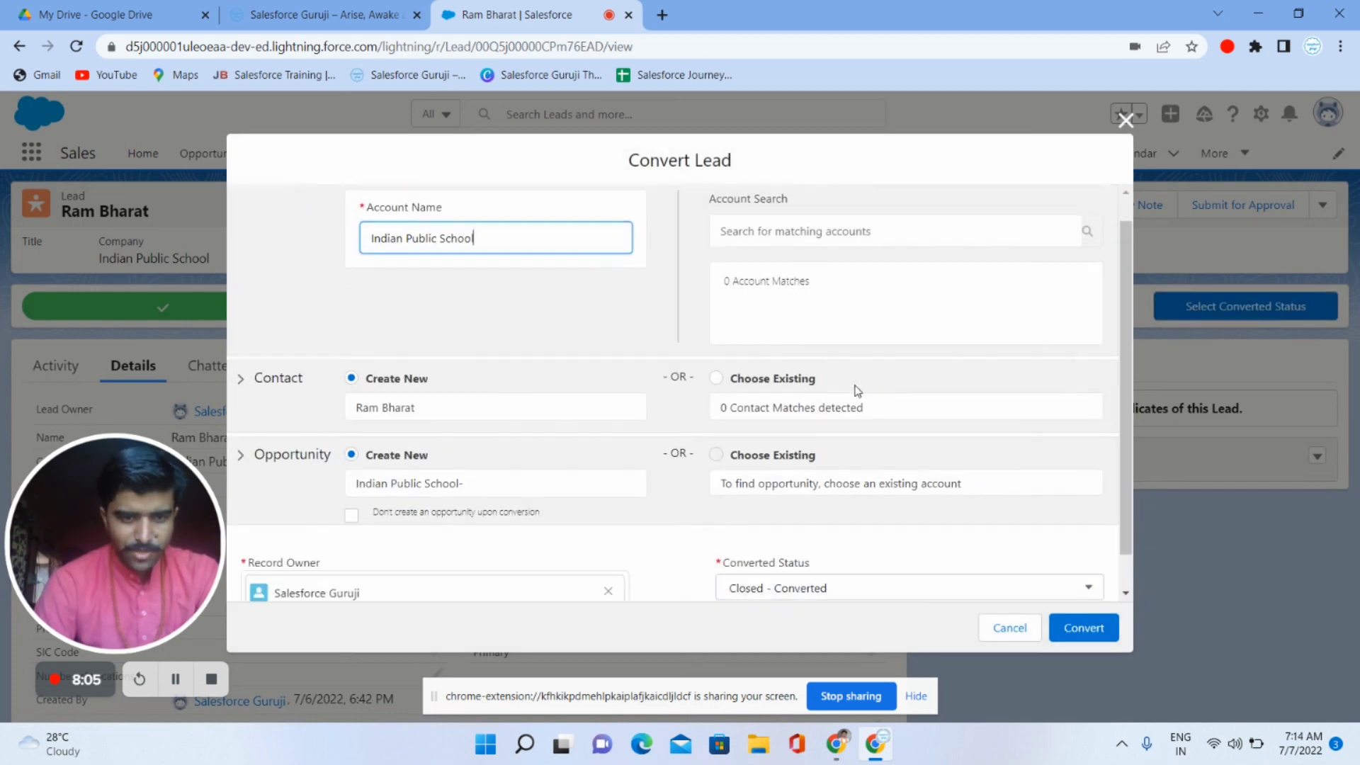
scroll(858, 390, "up", 2)
scroll(857, 391, "down", 2)
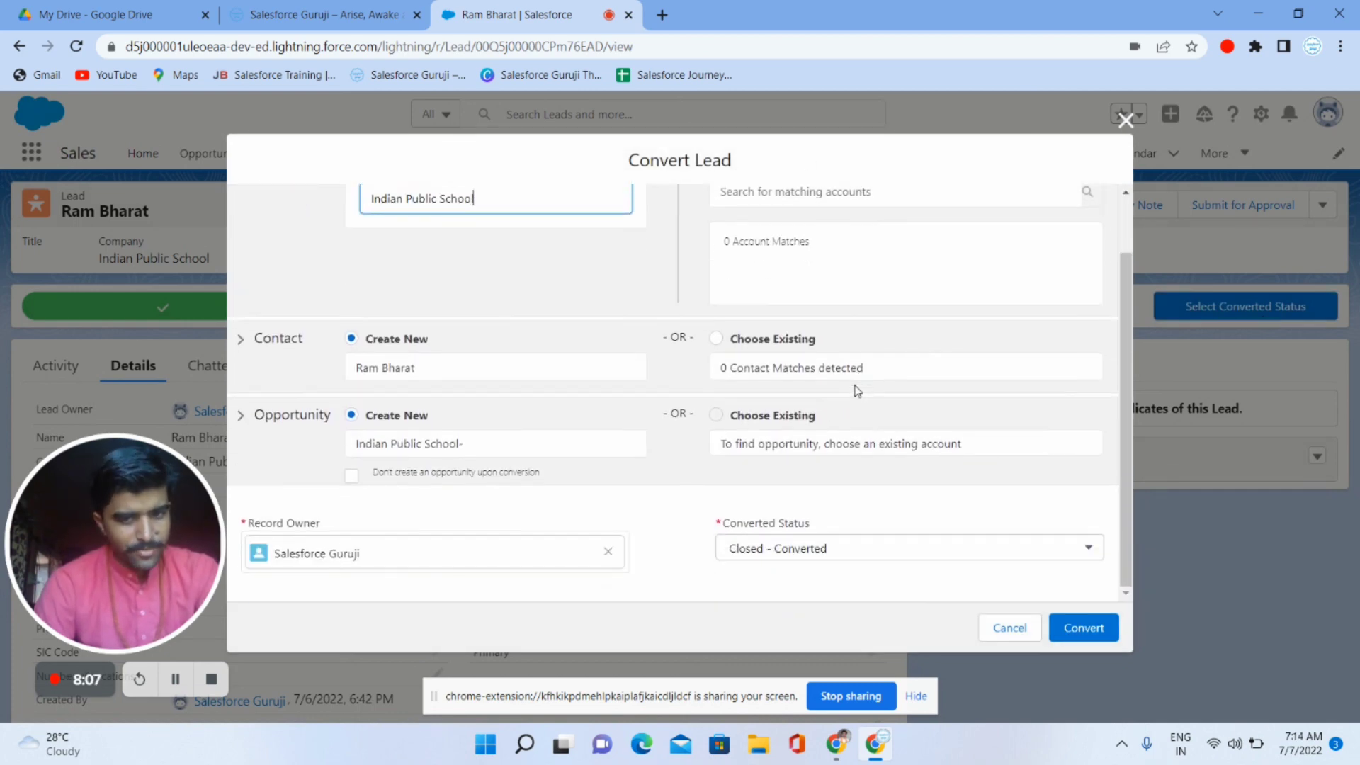
scroll(856, 389, "up", 2)
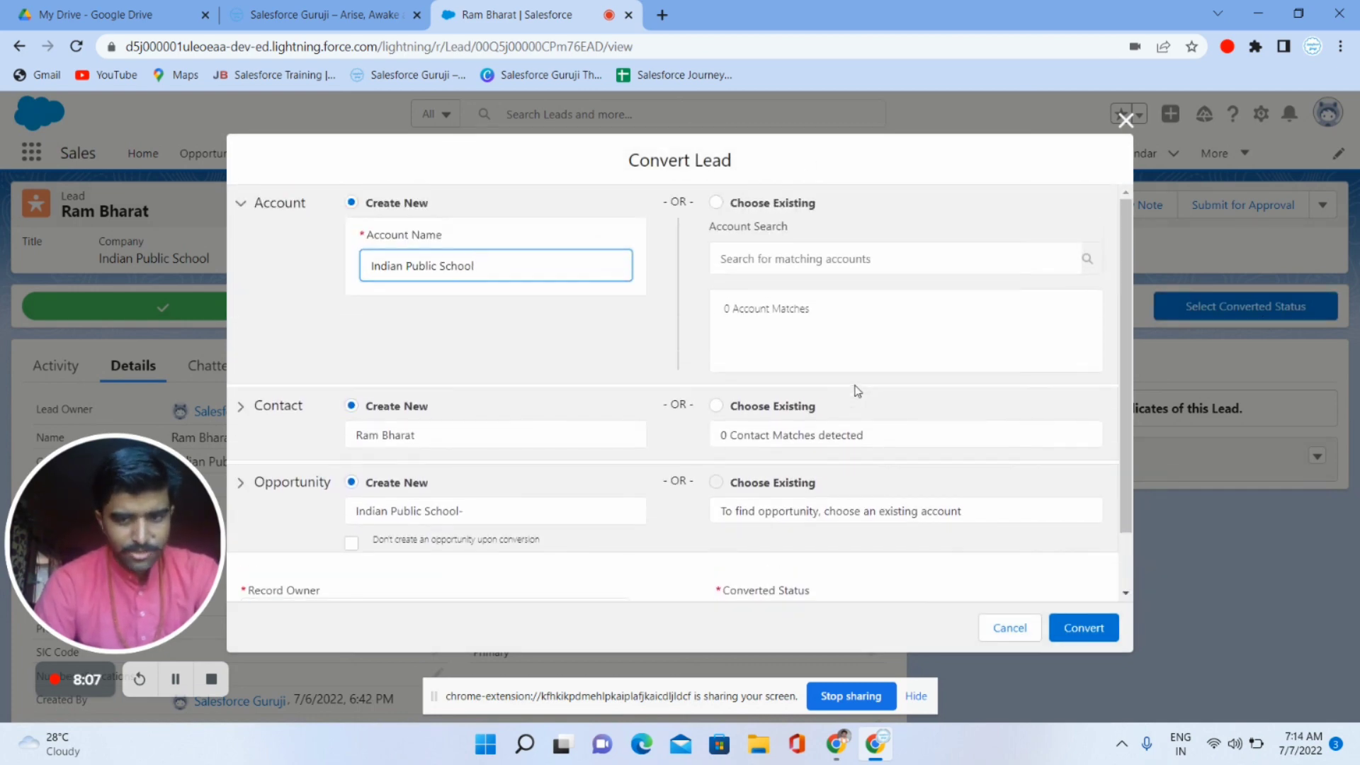
left_click(1125, 121)
left_click(1309, 206)
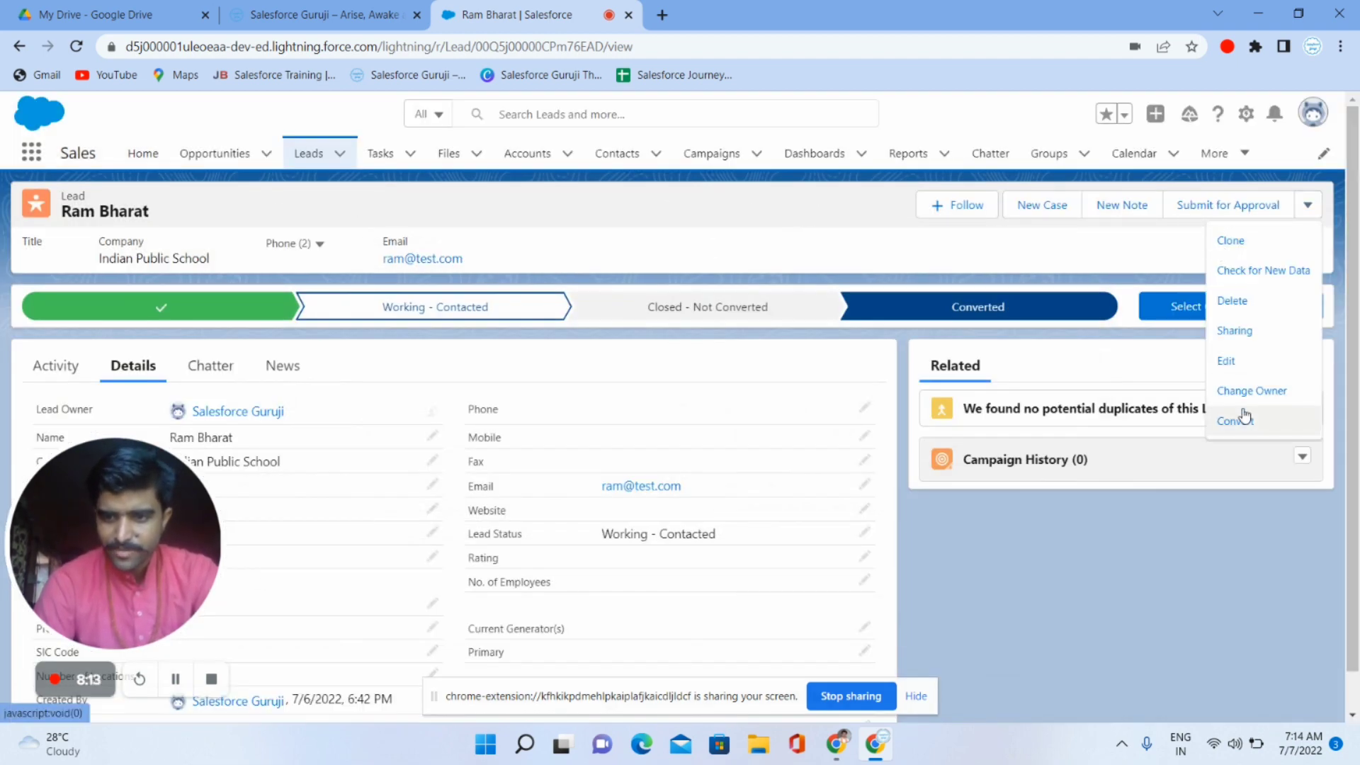
left_click(1244, 420)
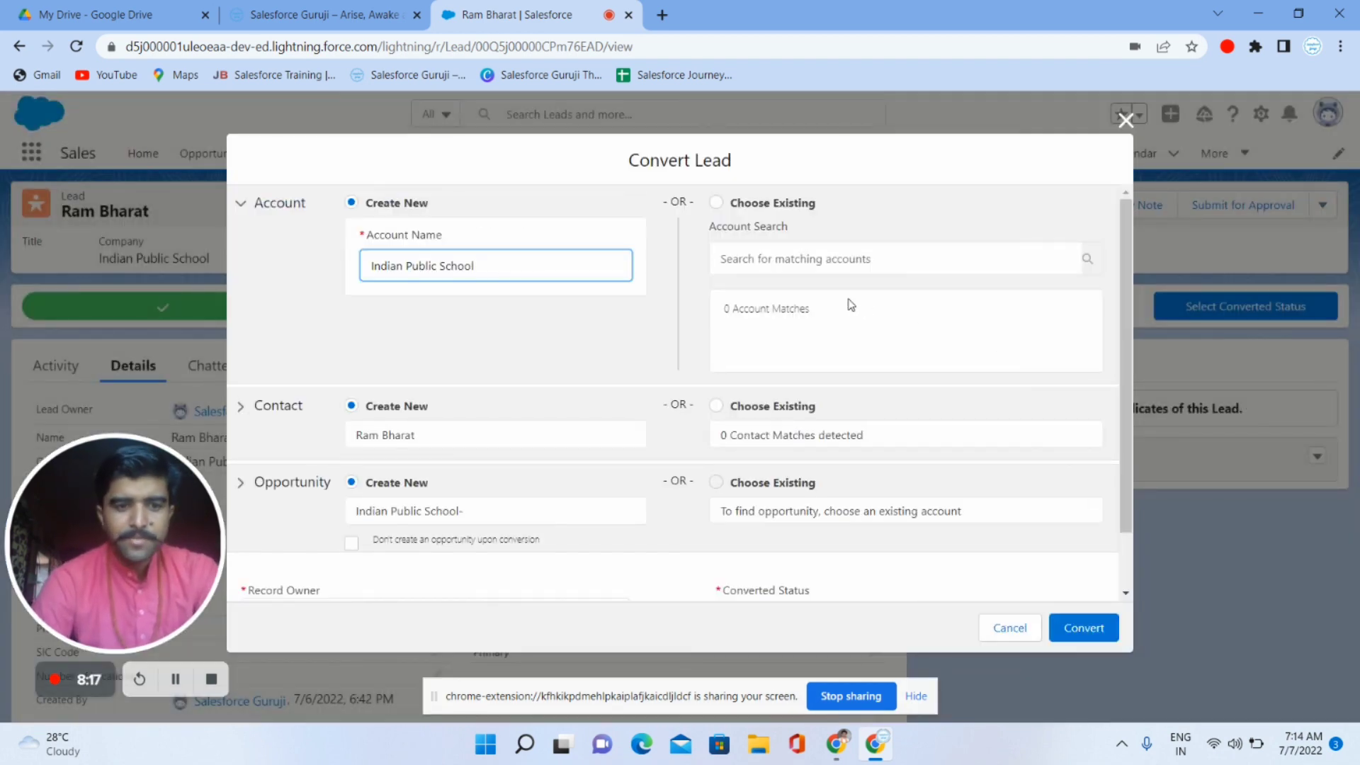
- Keep the Indian Public School account name and convert to new account, contact and opportunity
scroll(847, 301, "down", 2)
scroll(850, 305, "up", 2)
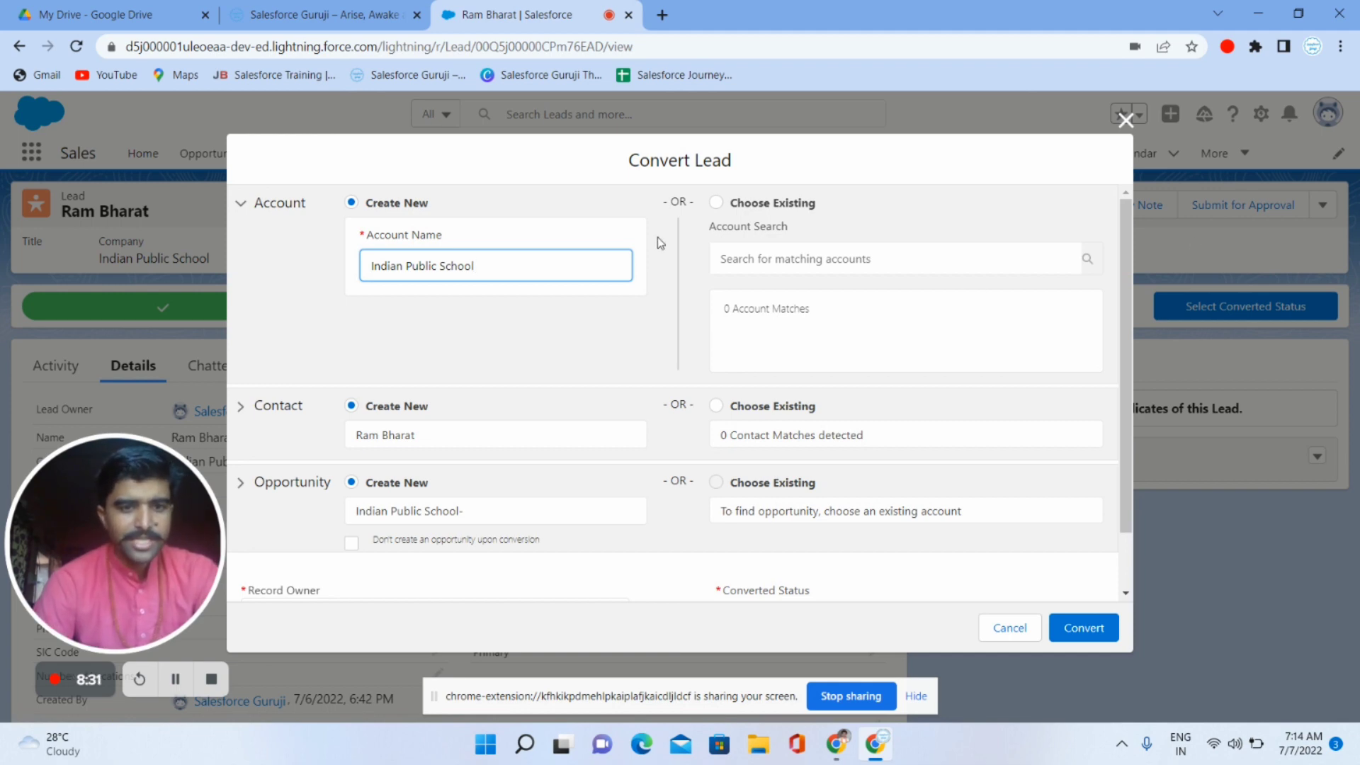
key("ctrl+a")
left_click(238, 312)
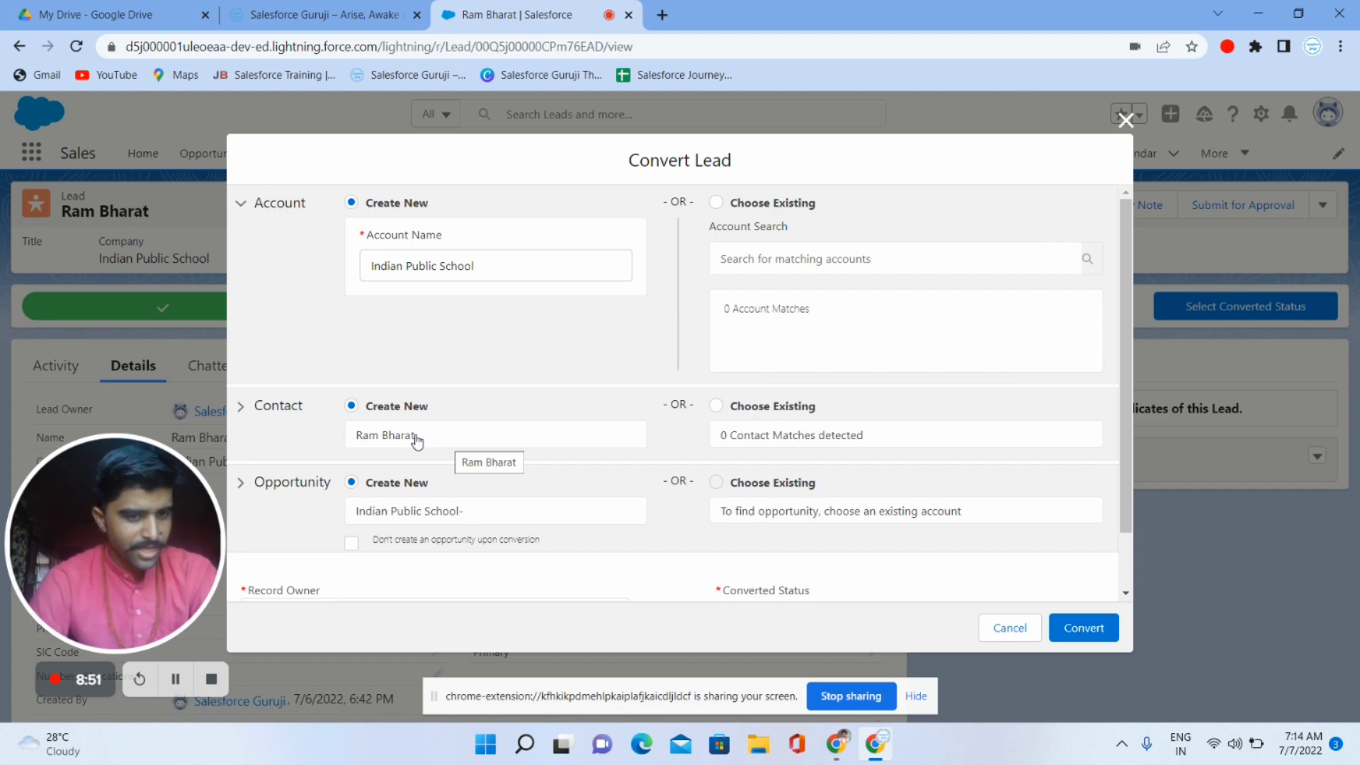
scroll(416, 442, "down", 1)
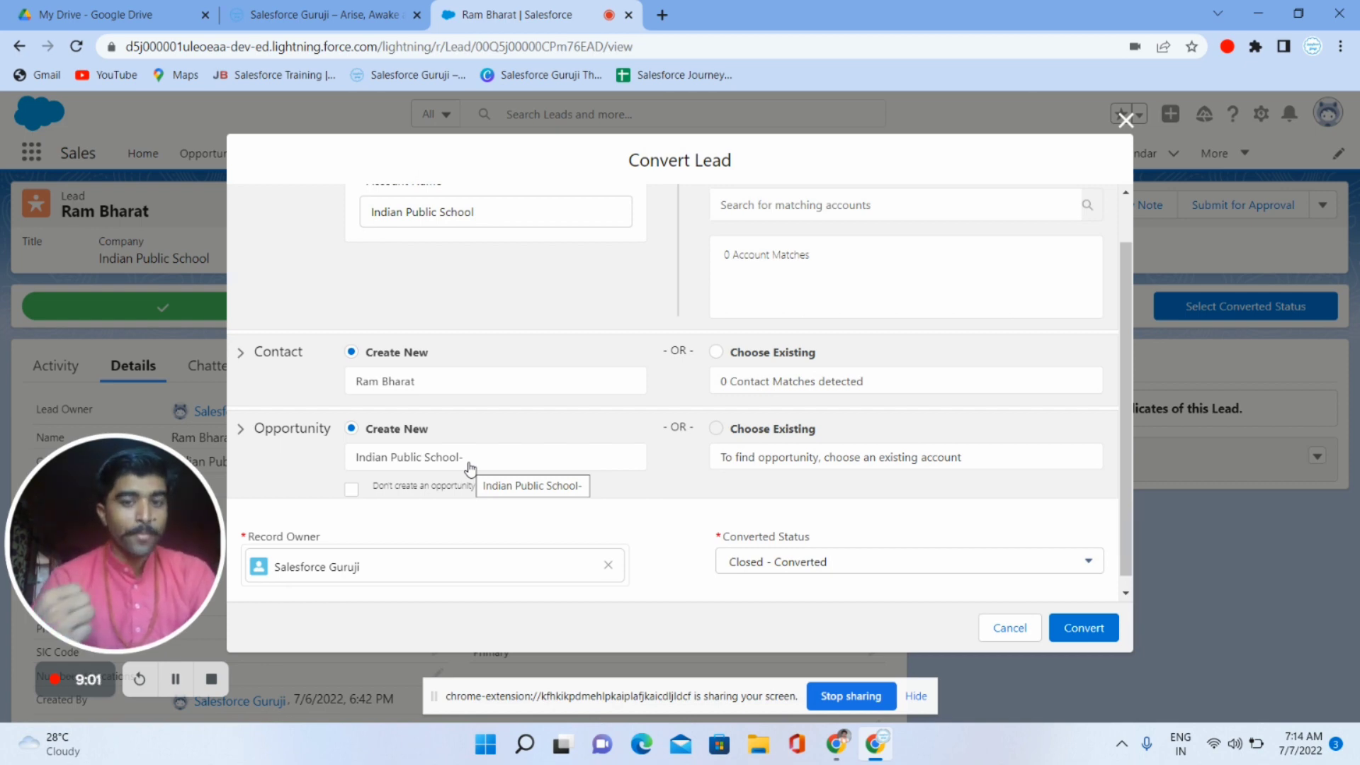
scroll(470, 469, "down", 1)
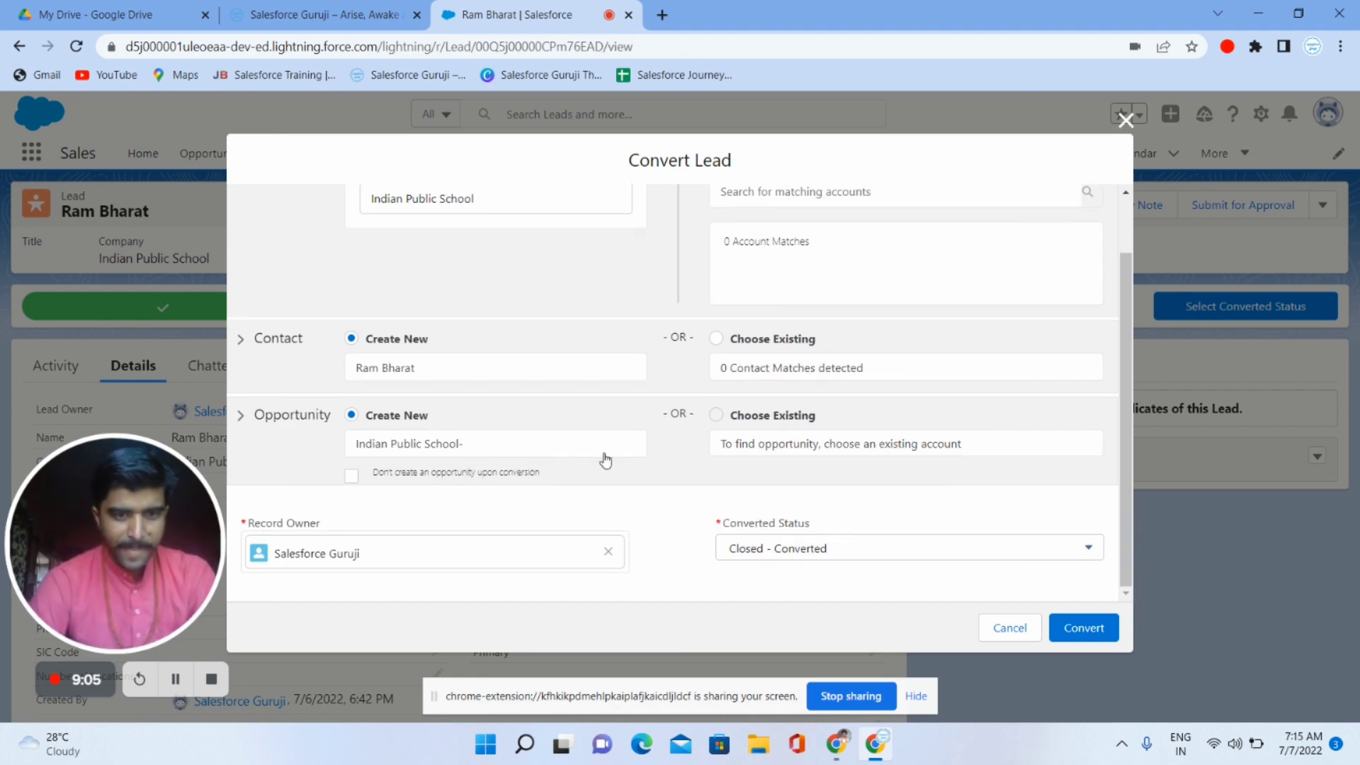
left_click(1083, 635)
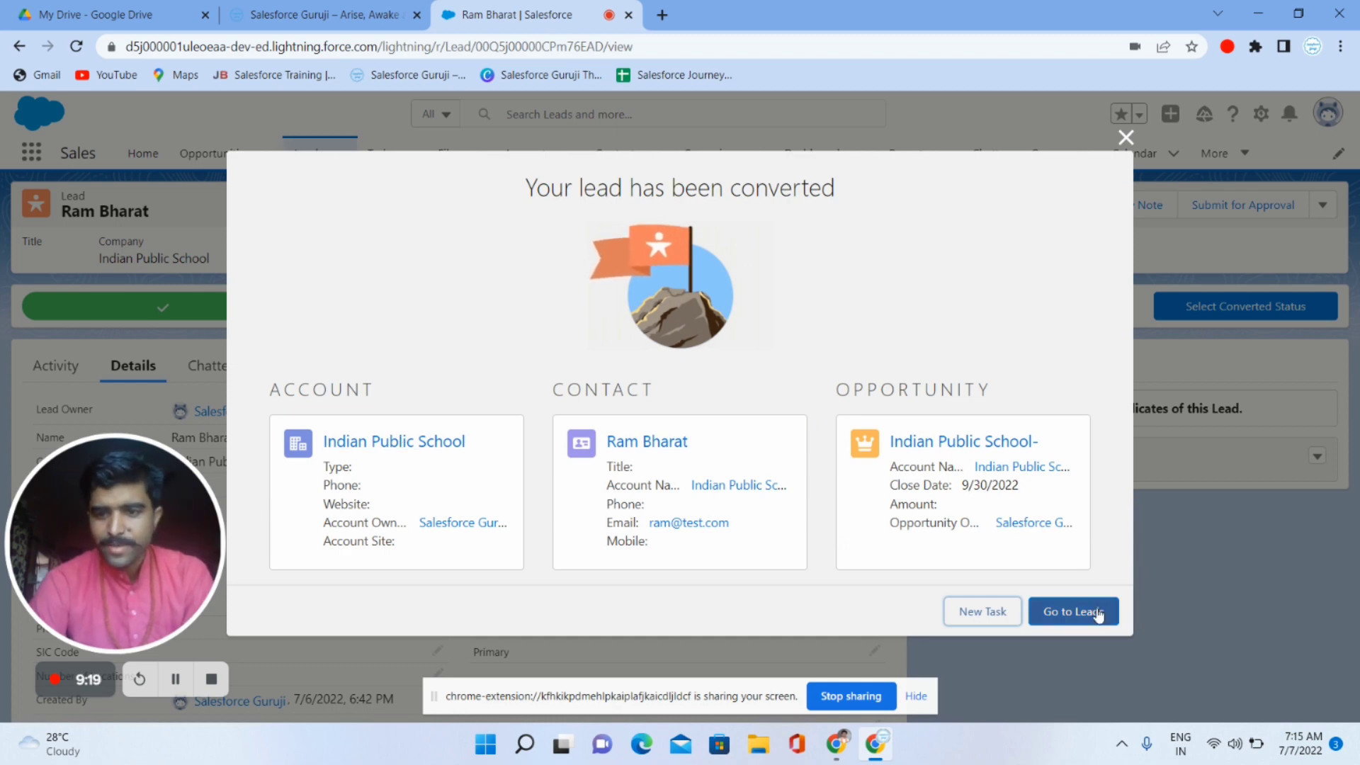
- Open the Indian Public School account and scroll through its Contacts and Opportunities lists
left_click(377, 447)
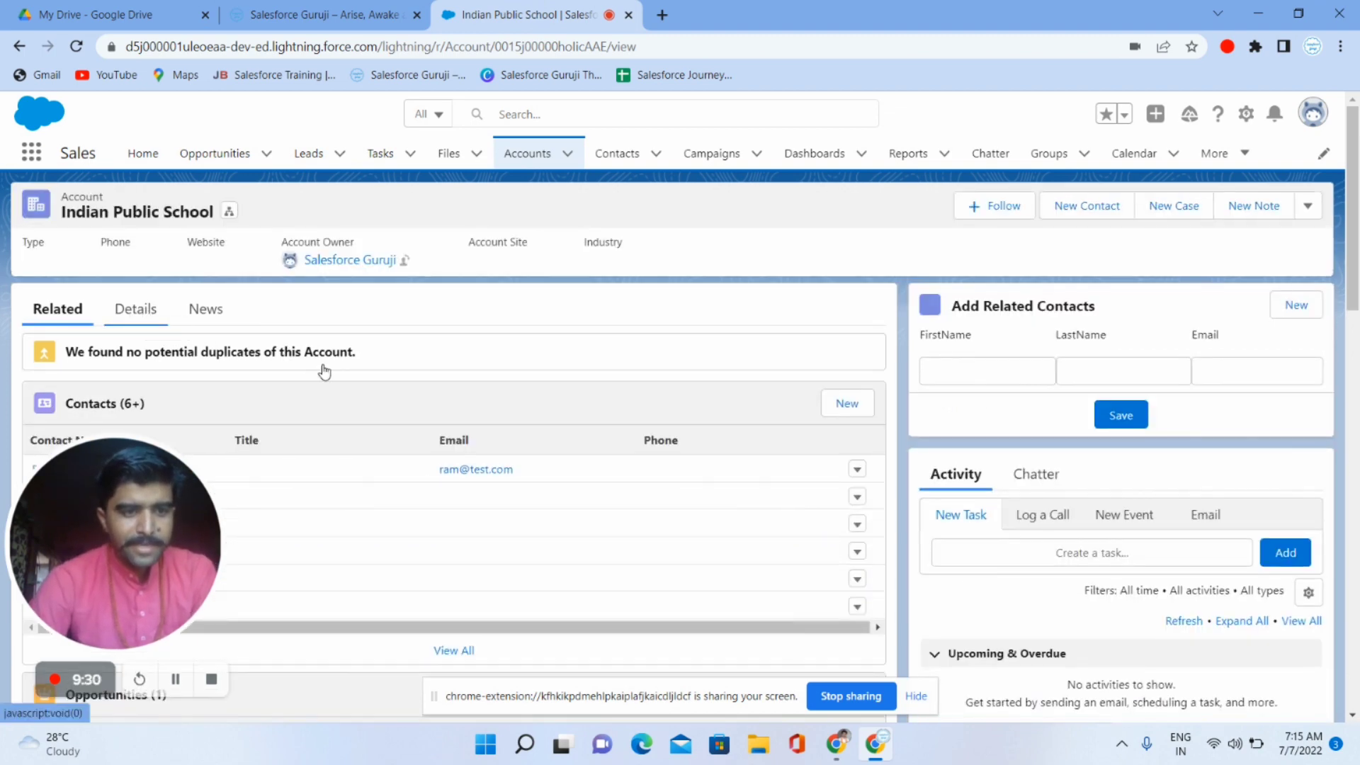
left_click_drag(138, 468, 952, 505)
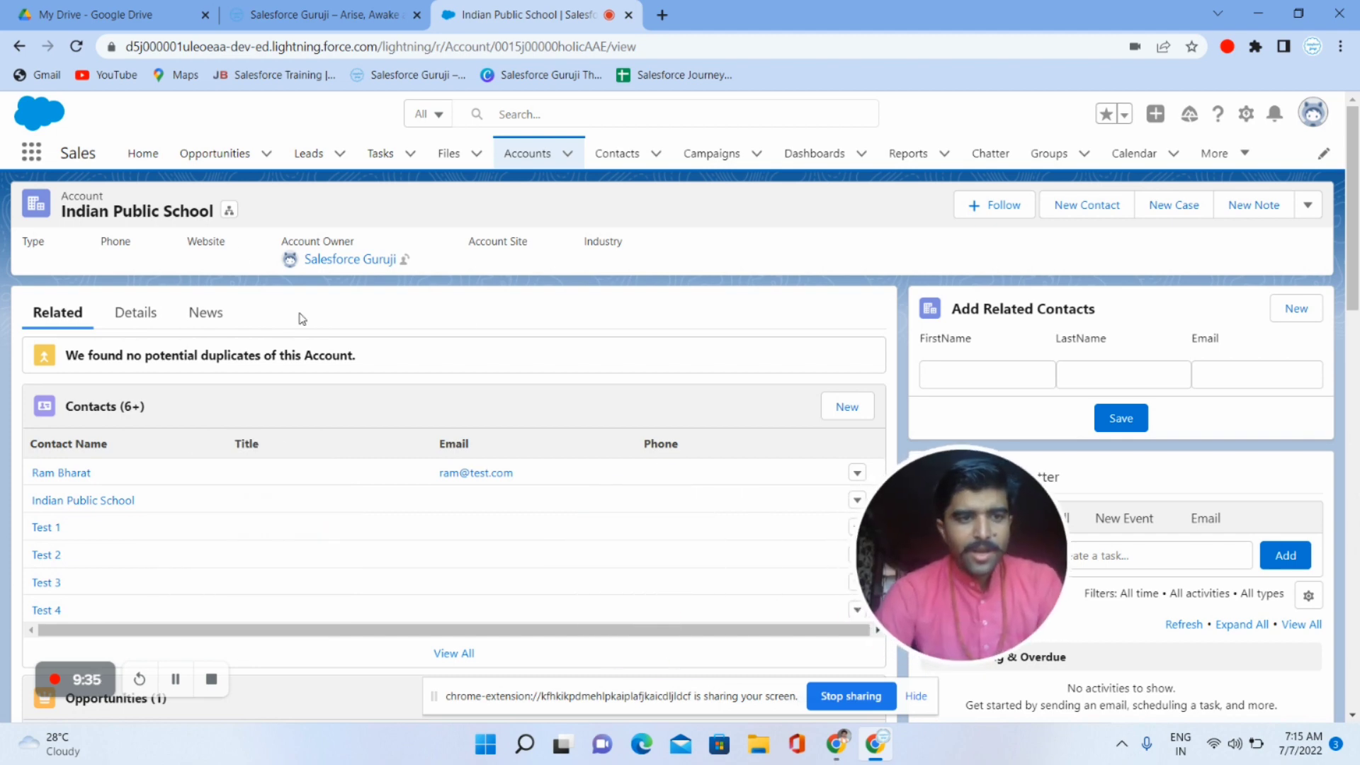
triple_click(124, 208)
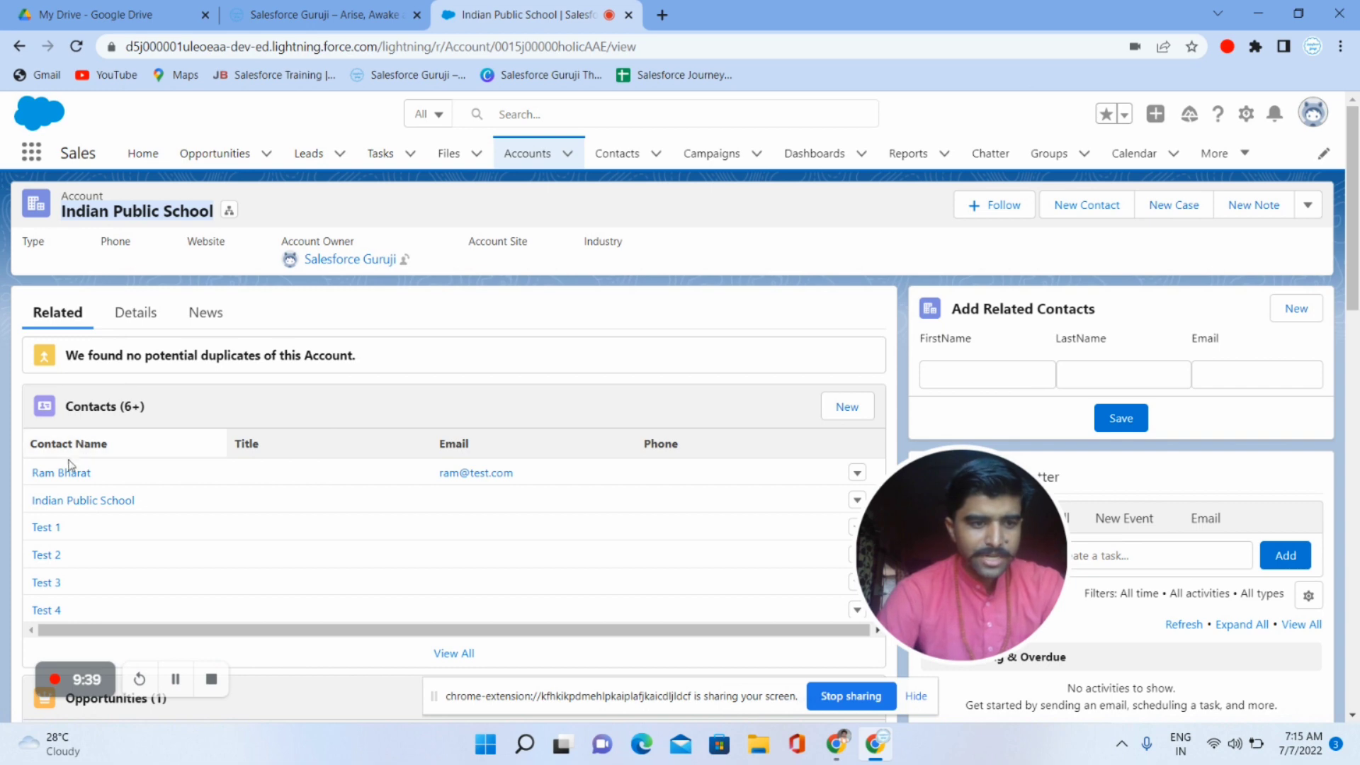
mouse_move(53, 478)
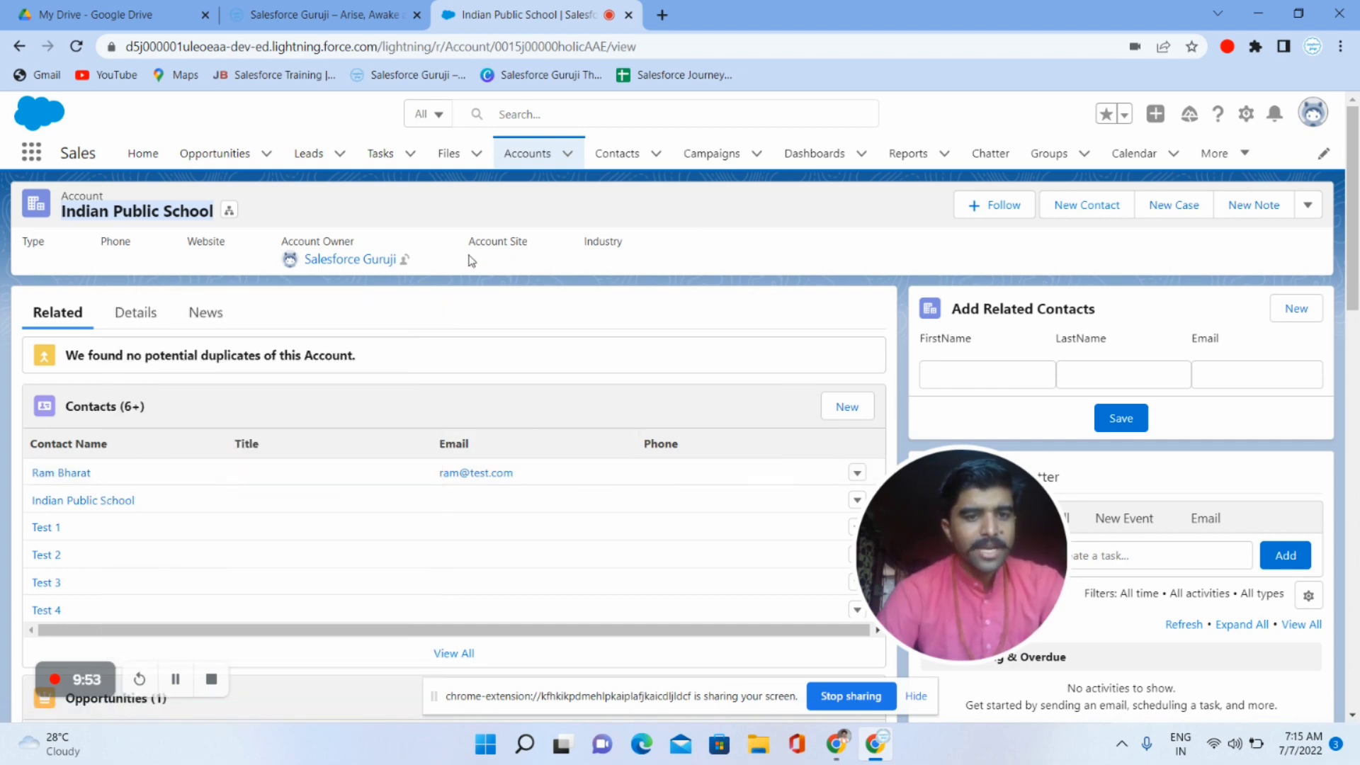
scroll(218, 559, "down", 5)
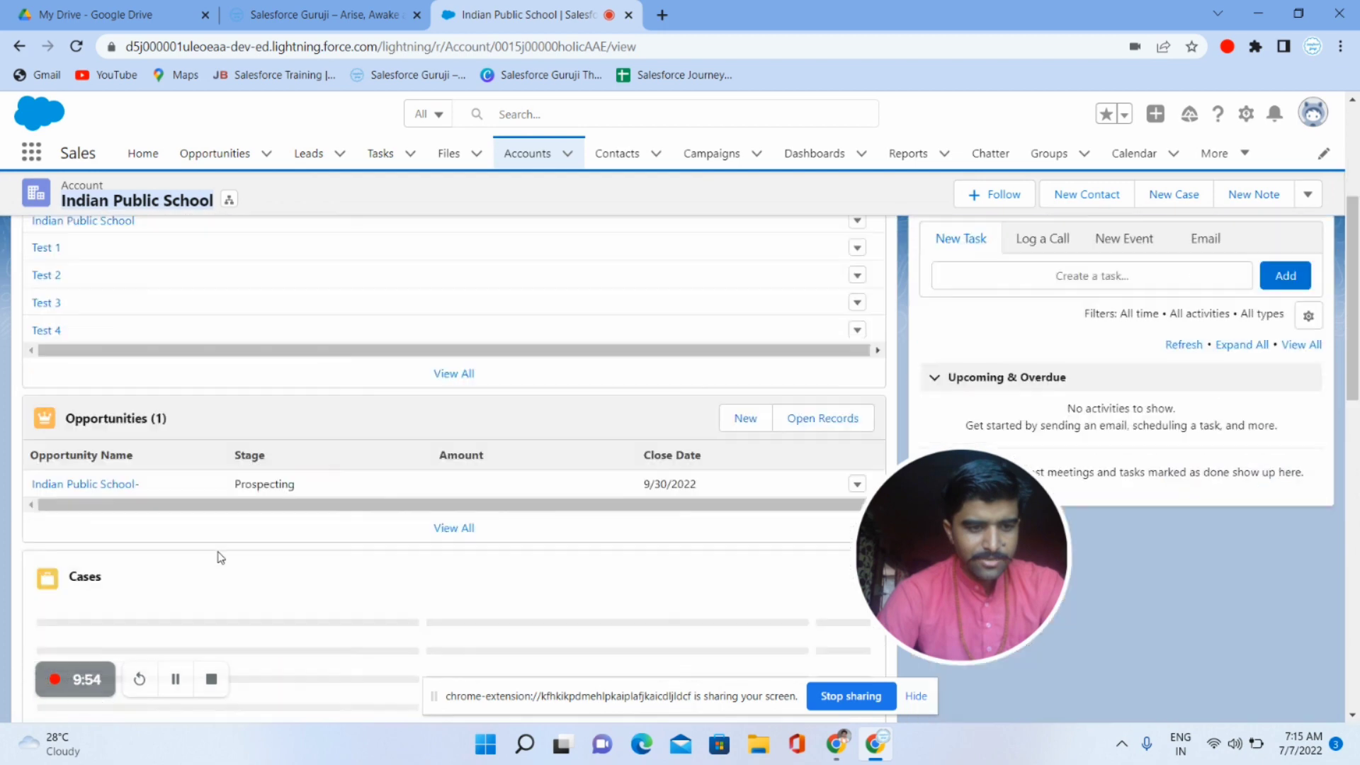
scroll(218, 559, "up", 2)
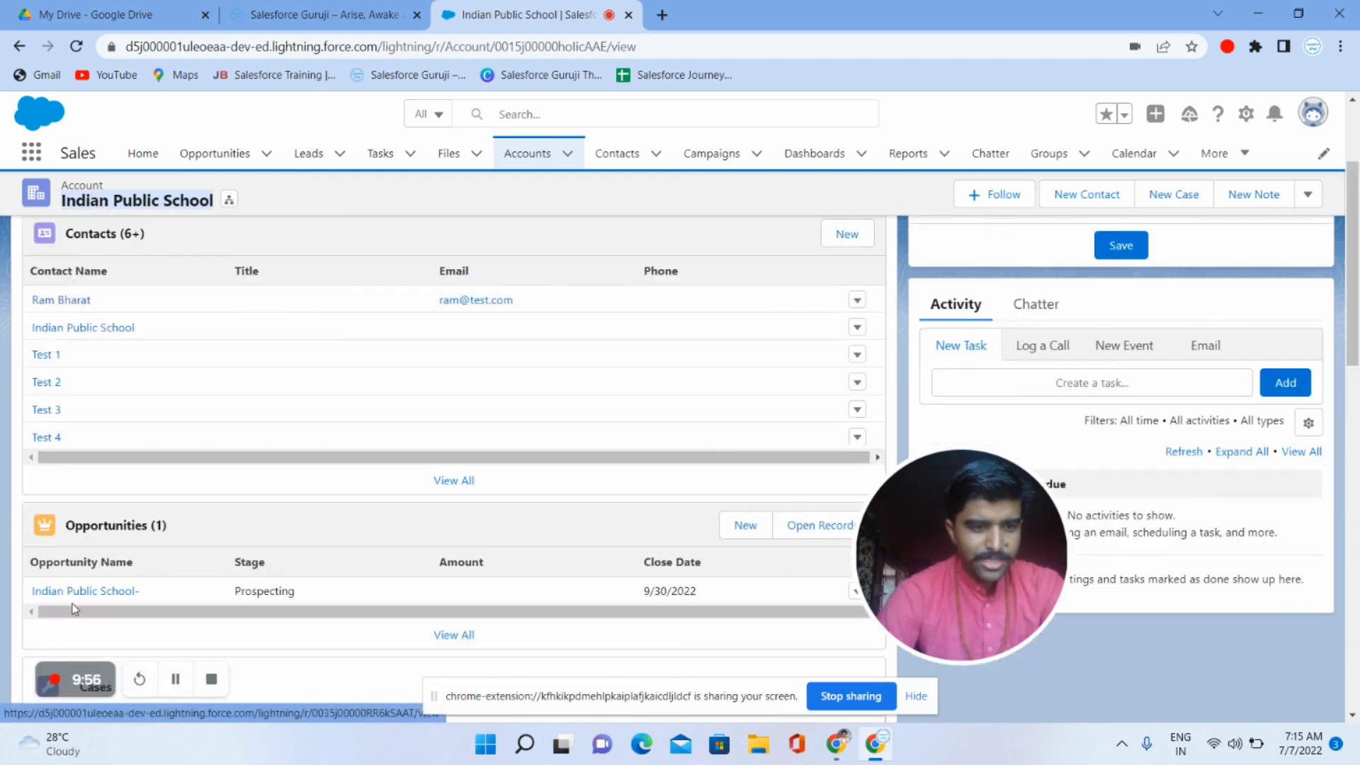
scroll(184, 517, "up", 3)
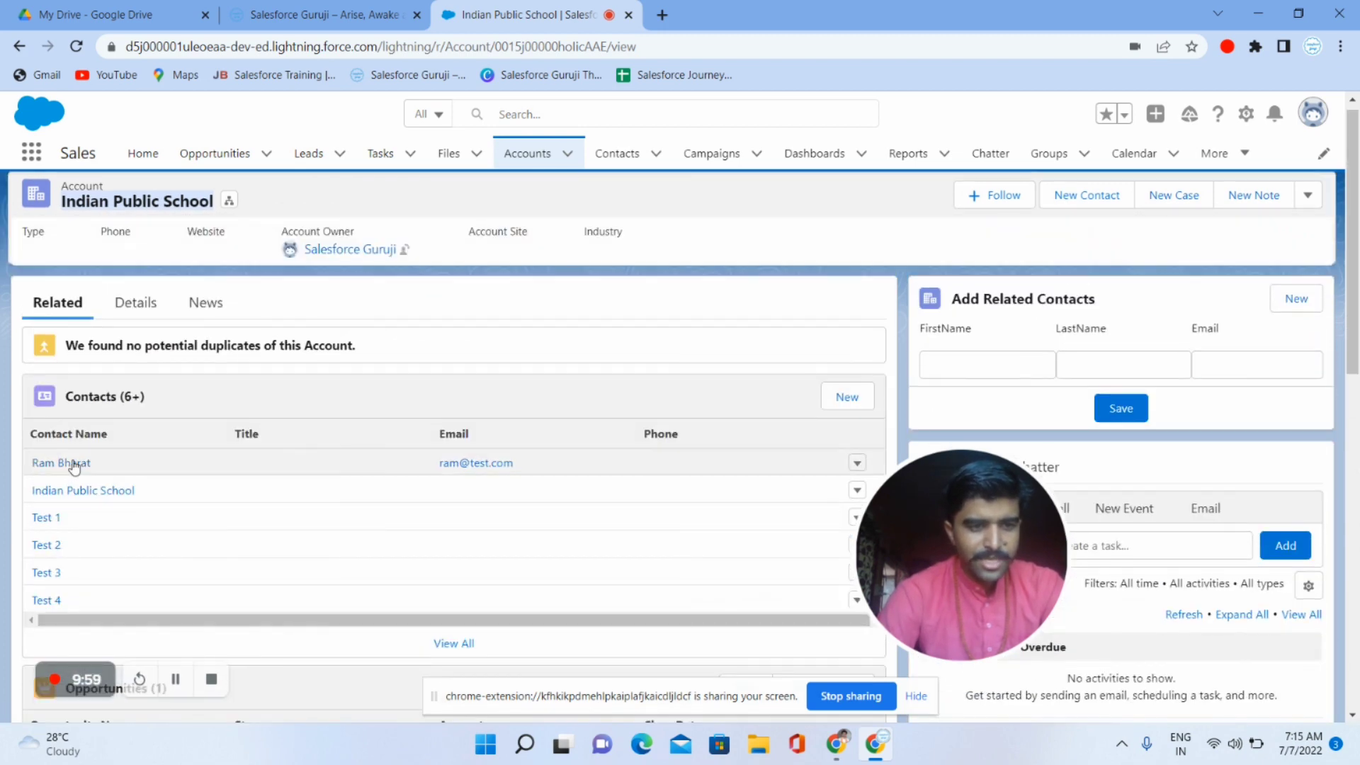
- Open the converted contact, check its Details, then open the Indian Public School- opportunity
left_click(73, 462)
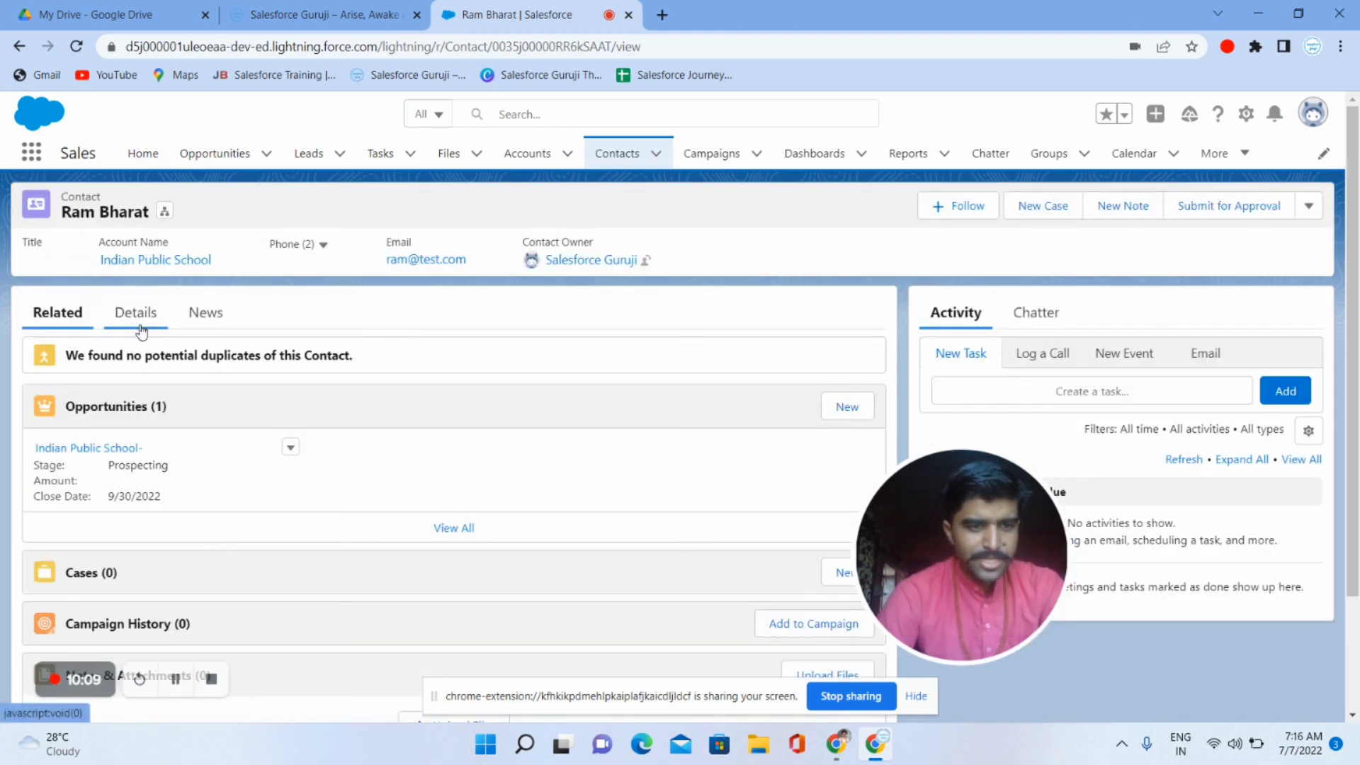
left_click(135, 319)
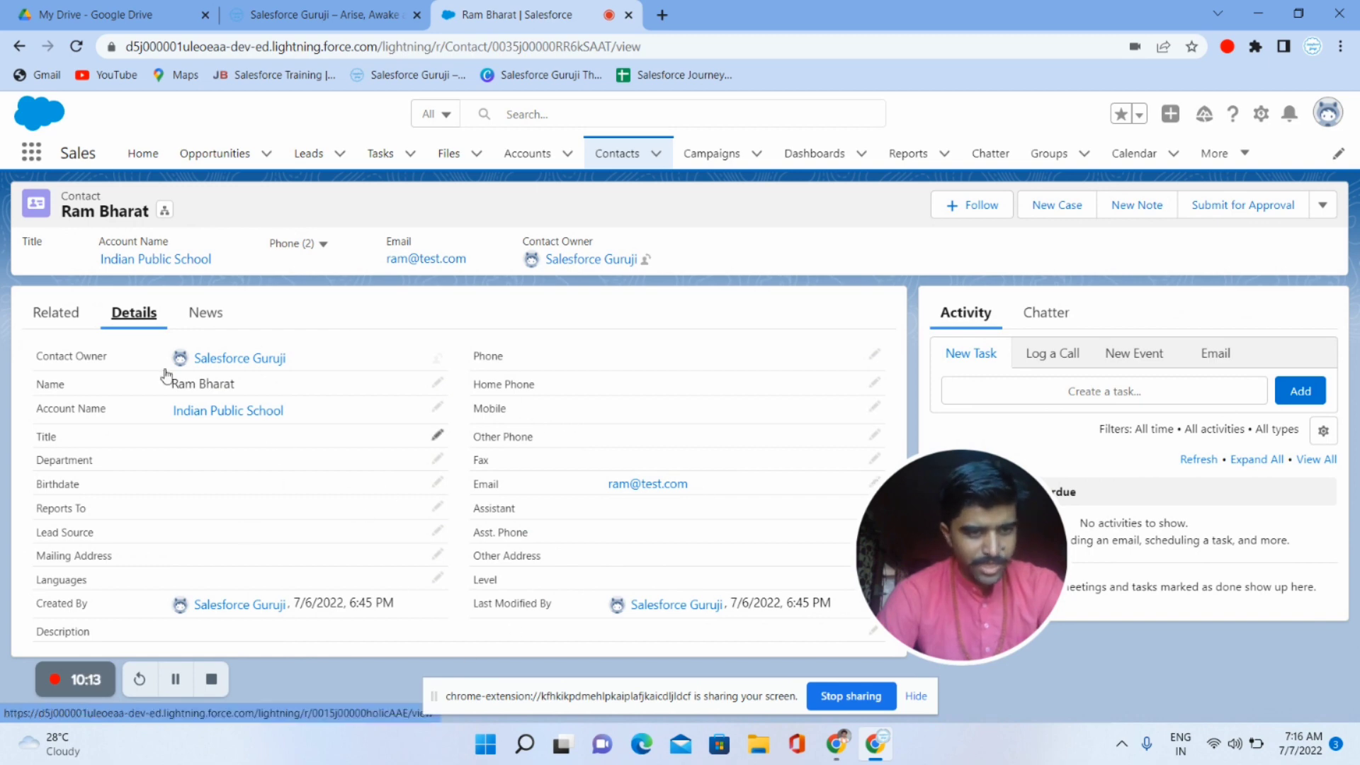
left_click(63, 322)
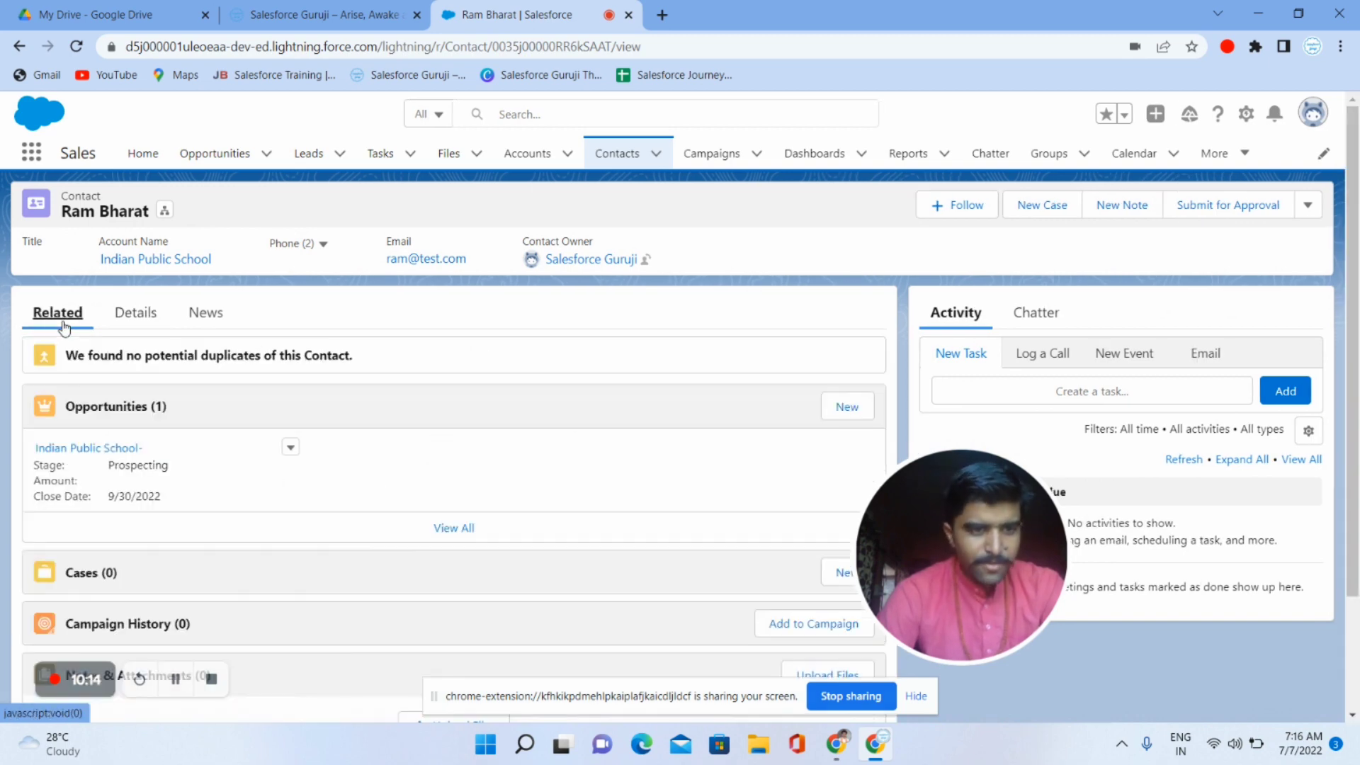
left_click(121, 449)
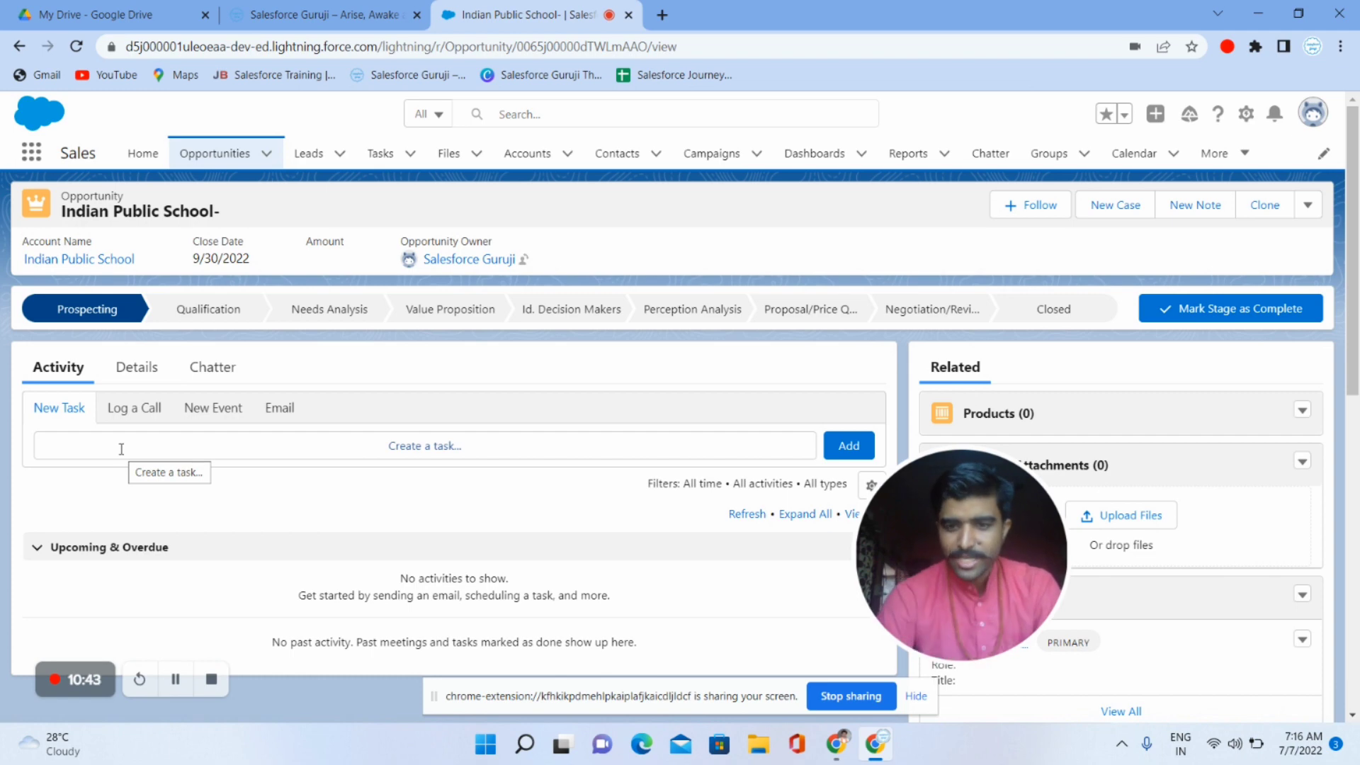
- In the Details tab, enter 100000 as the opportunity Amount, removing the extra zero, and save
left_click(135, 381)
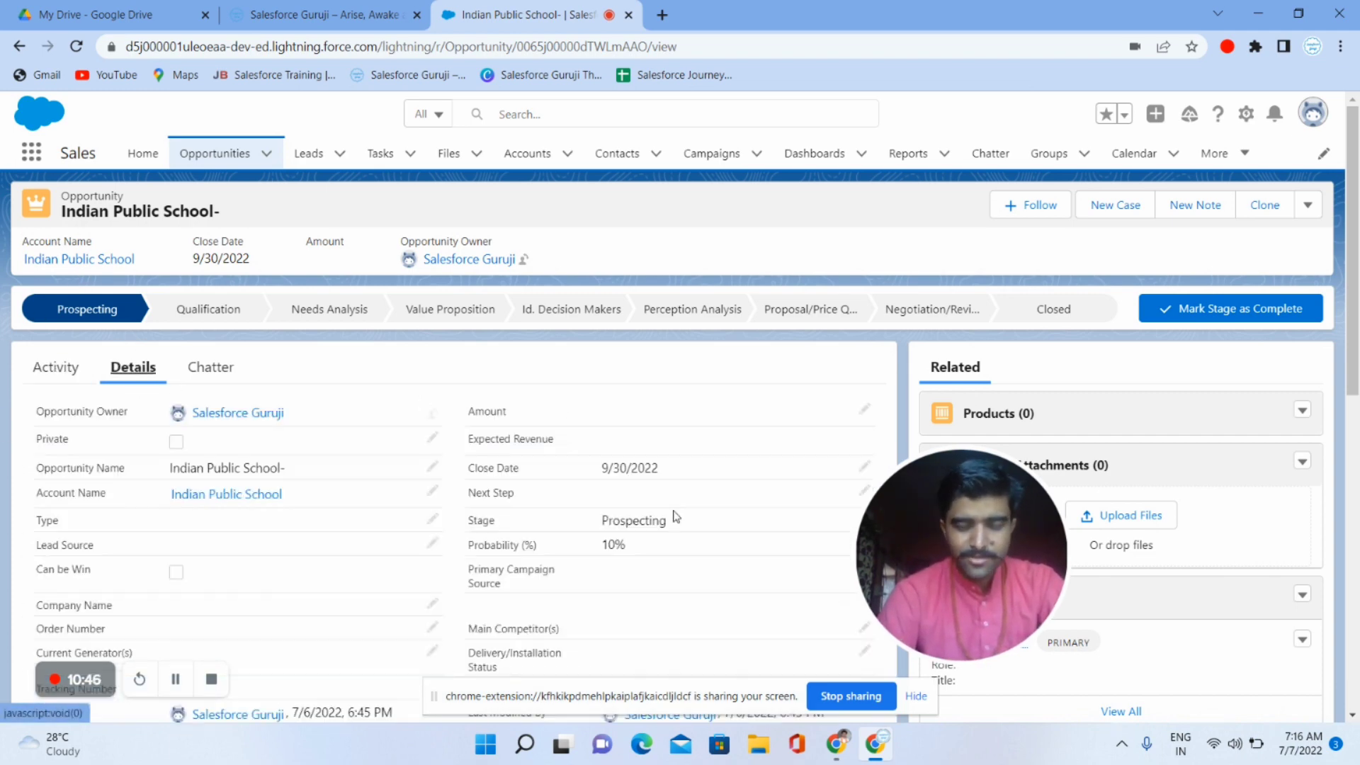
scroll(673, 516, "down", 1)
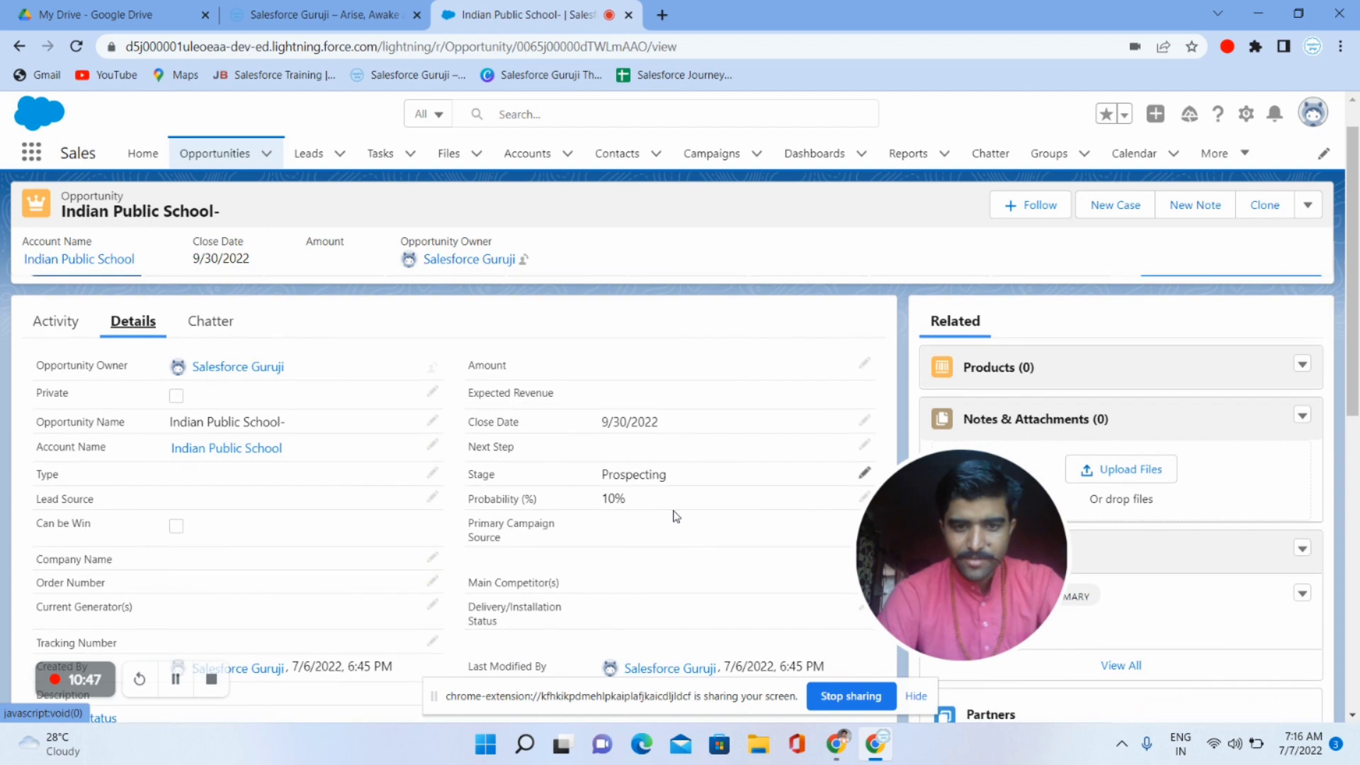
left_click(865, 367)
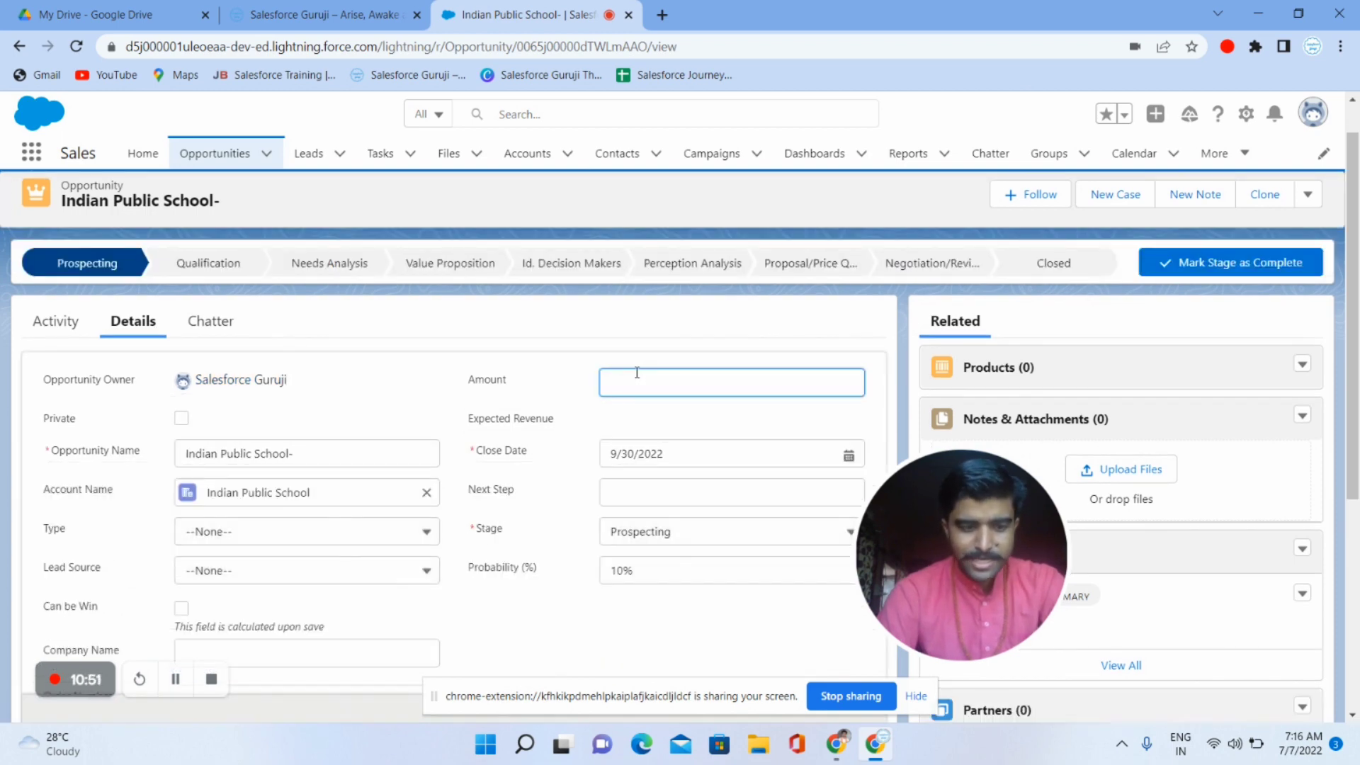
type("1000000")
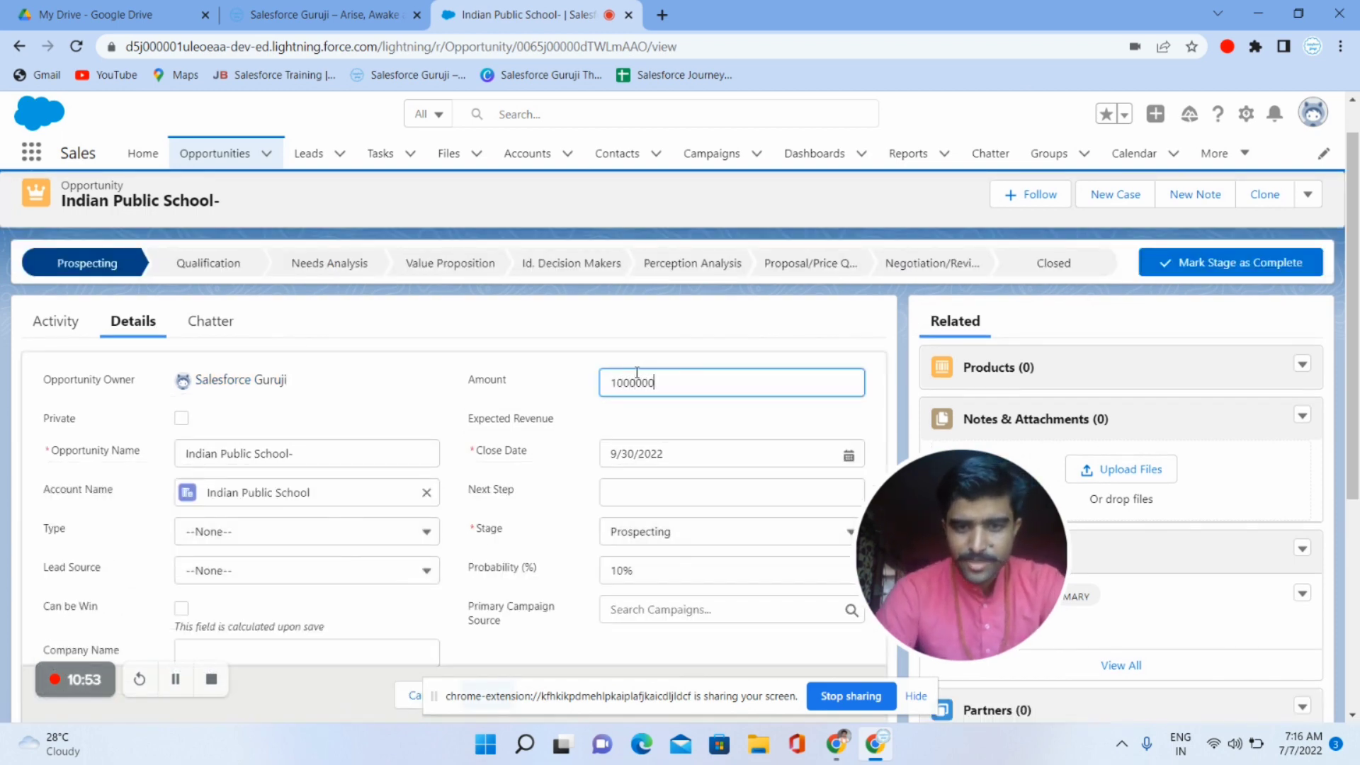
left_click_drag(636, 381, 677, 379)
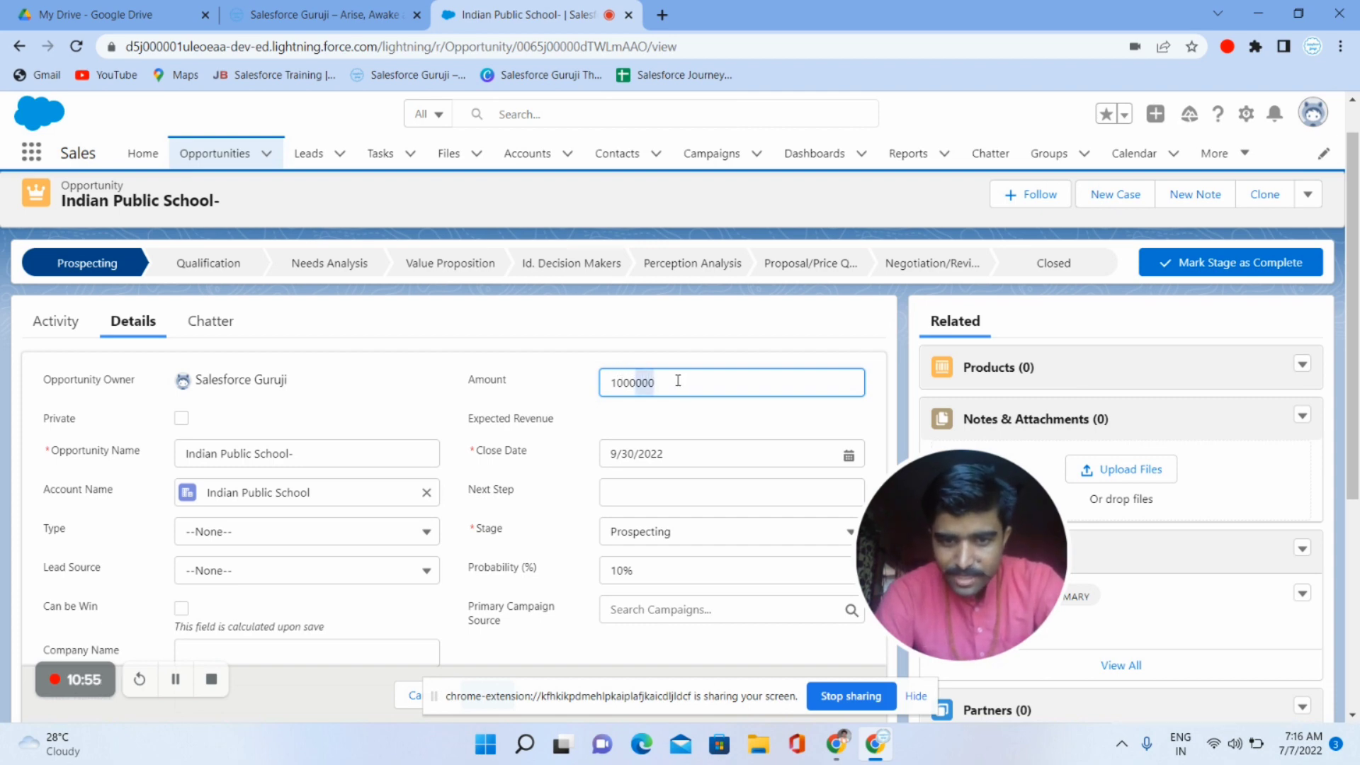
left_click(683, 381)
key("BackSpace")
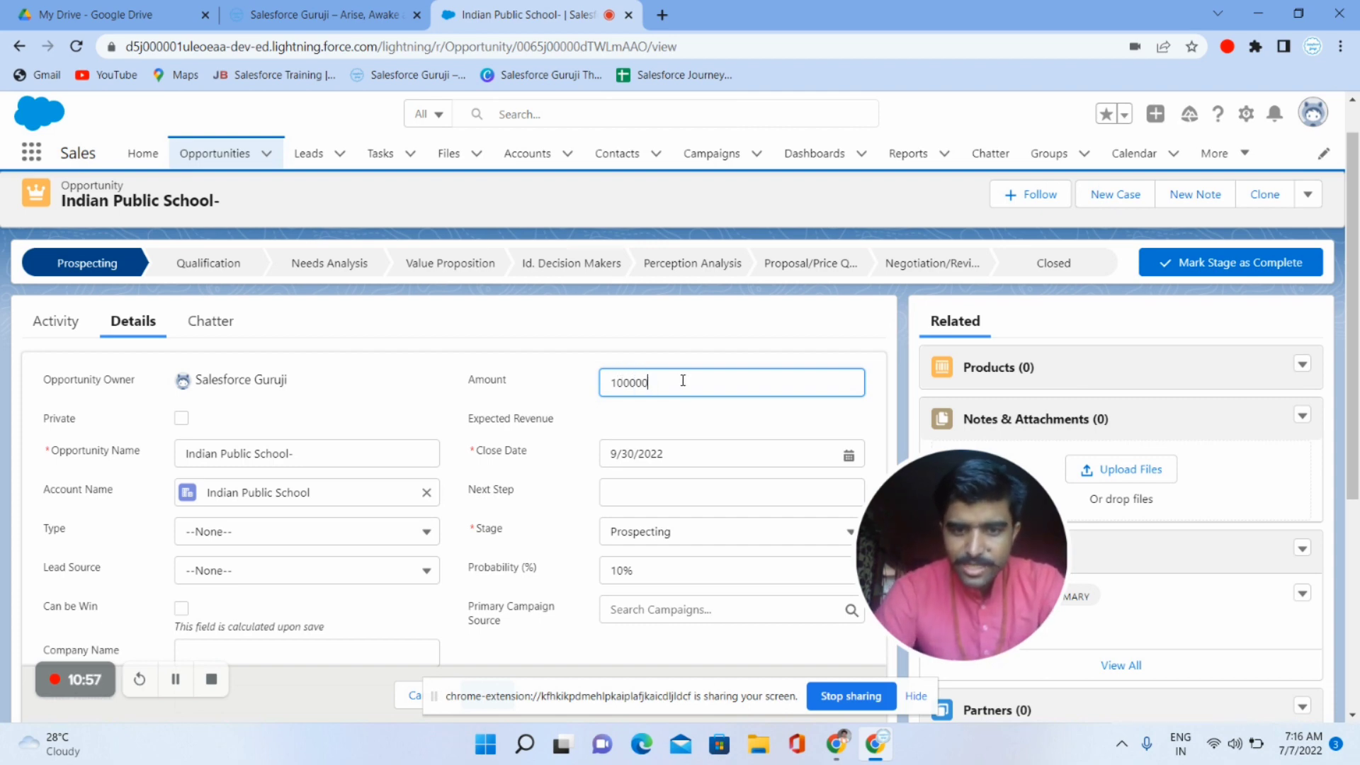
scroll(567, 616, "down", 5)
scroll(522, 489, "up", 6)
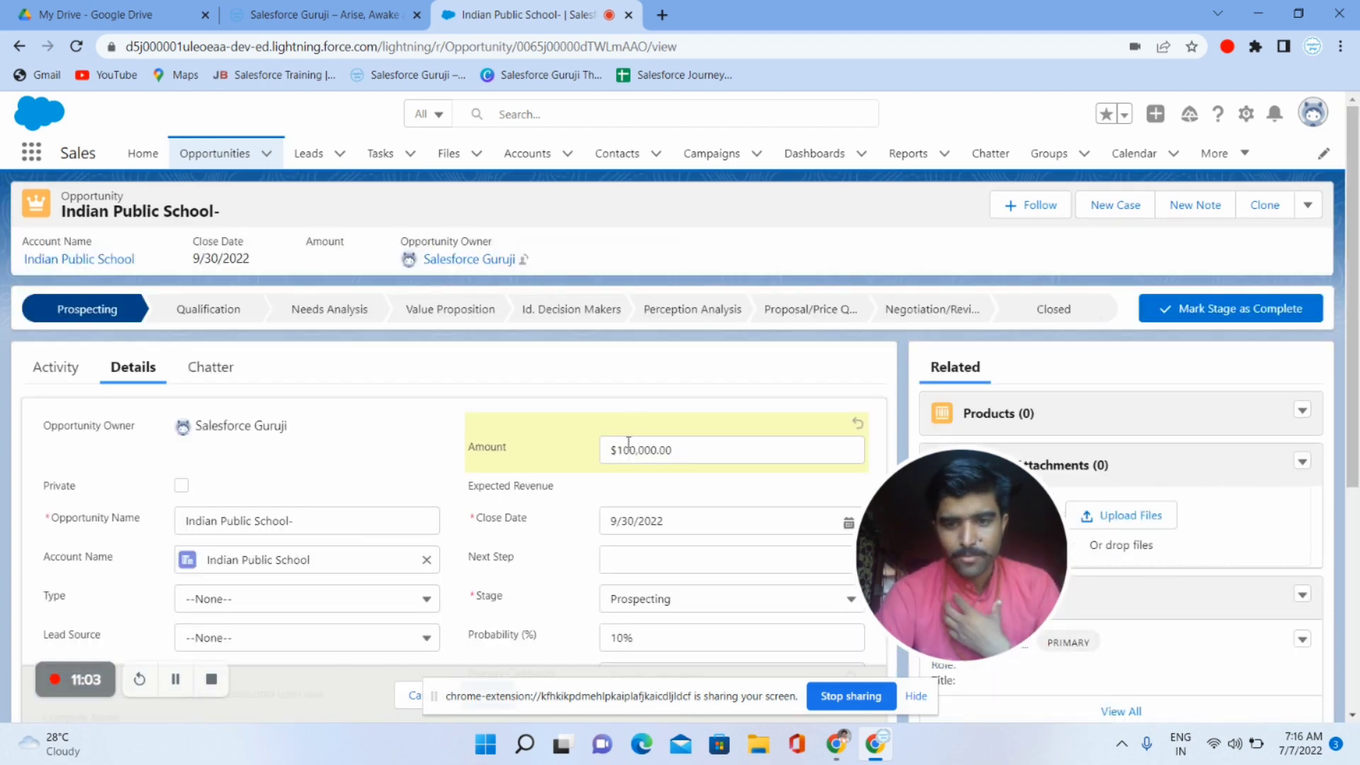
scroll(628, 443, "down", 5)
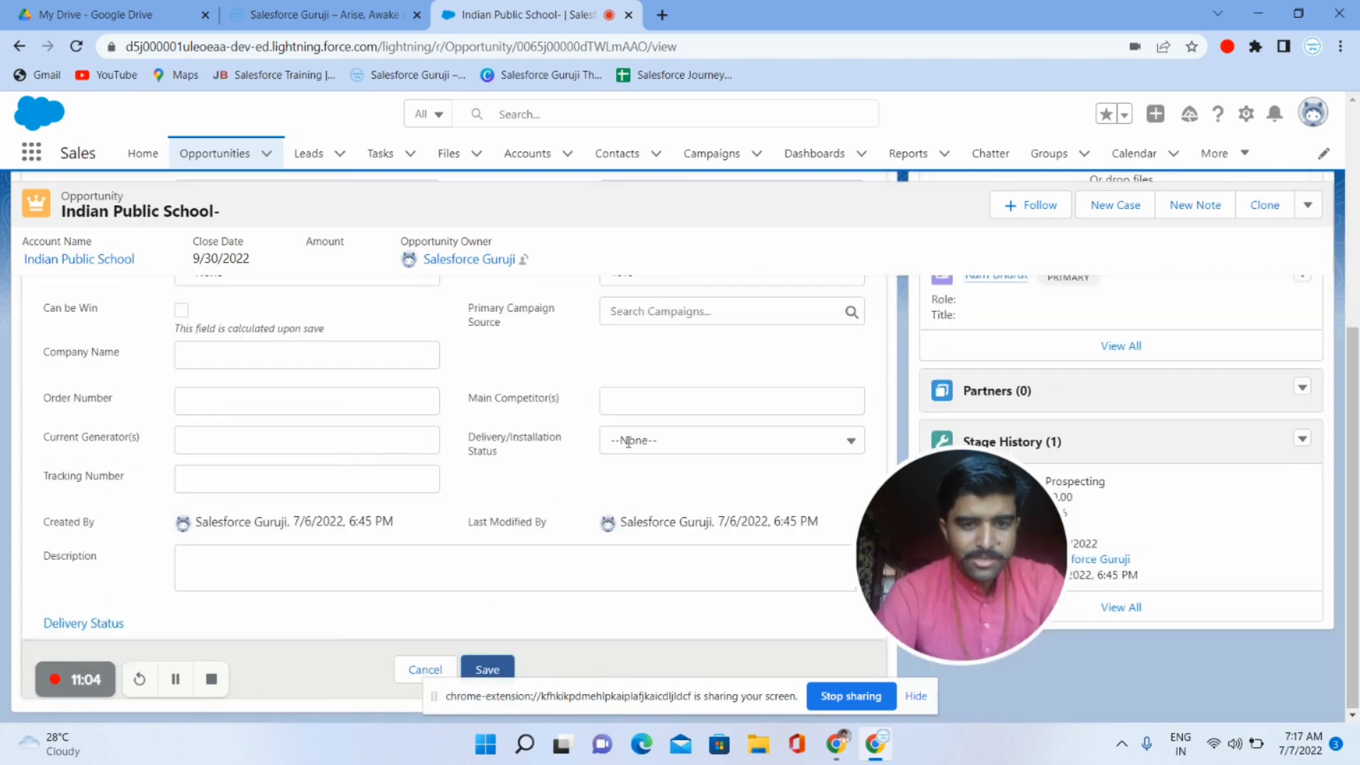
left_click(486, 671)
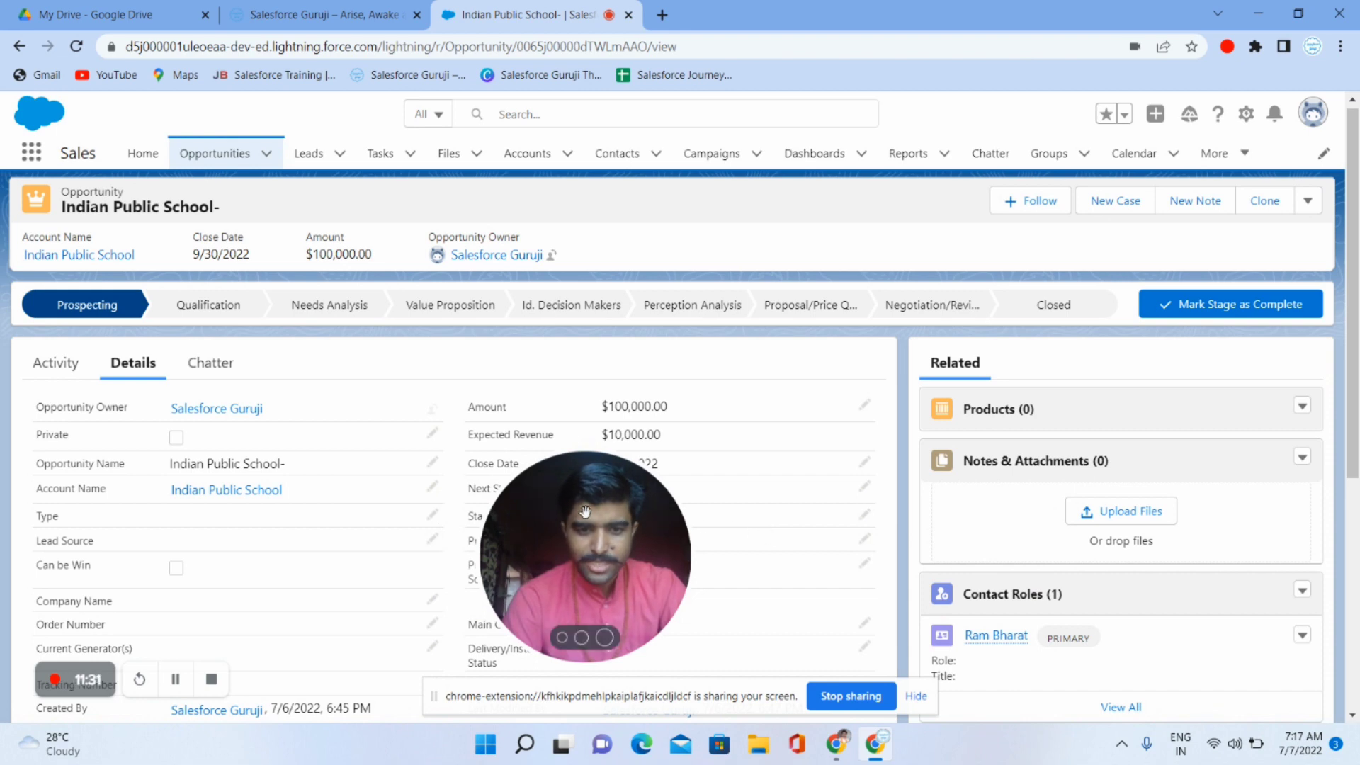
left_click_drag(586, 515, 96, 501)
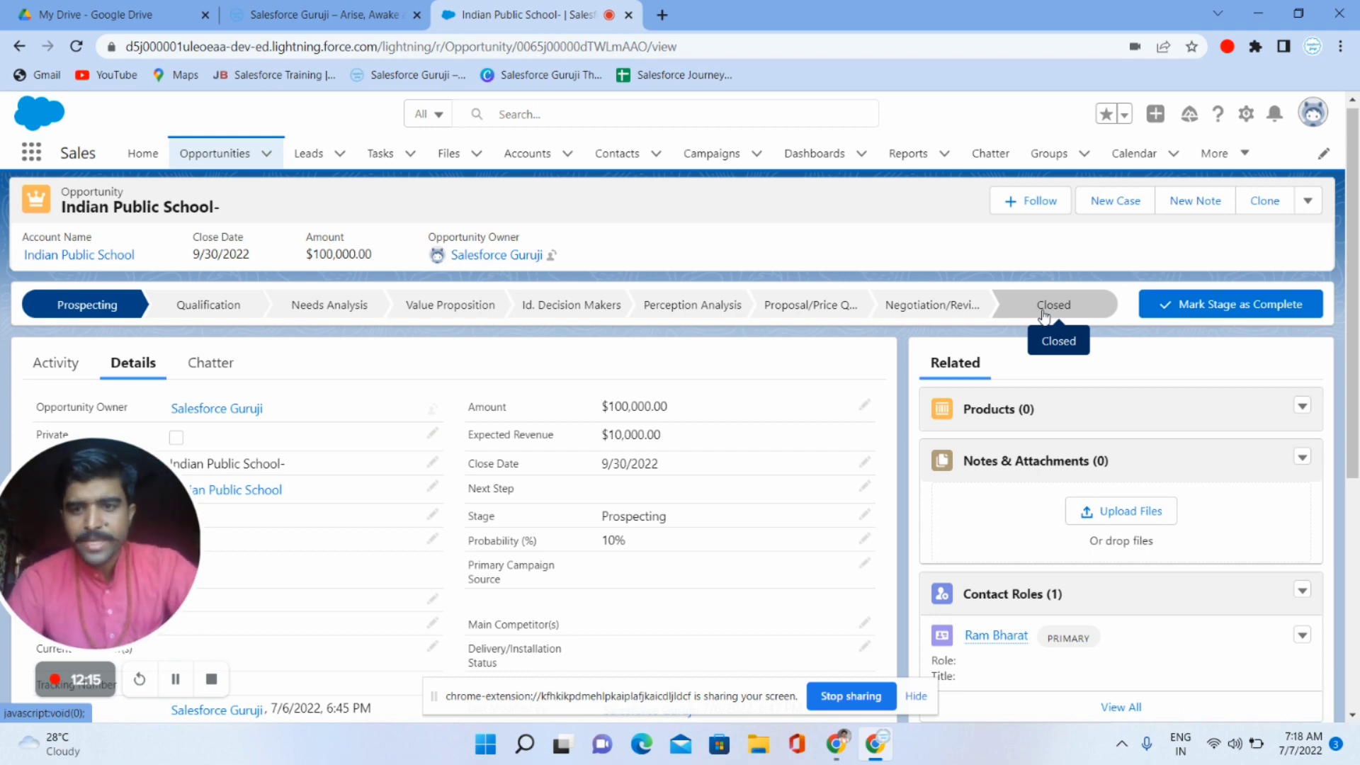
left_click(1303, 408)
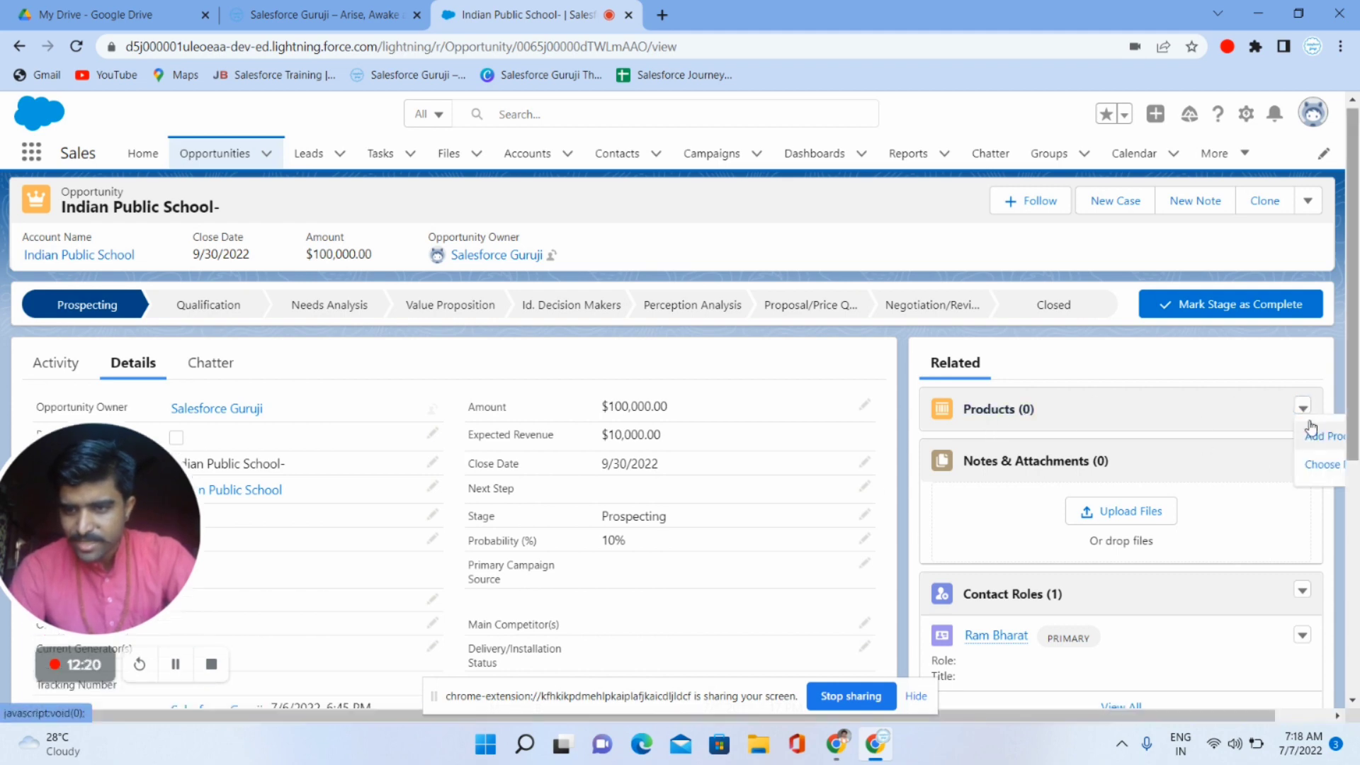
left_click(1200, 381)
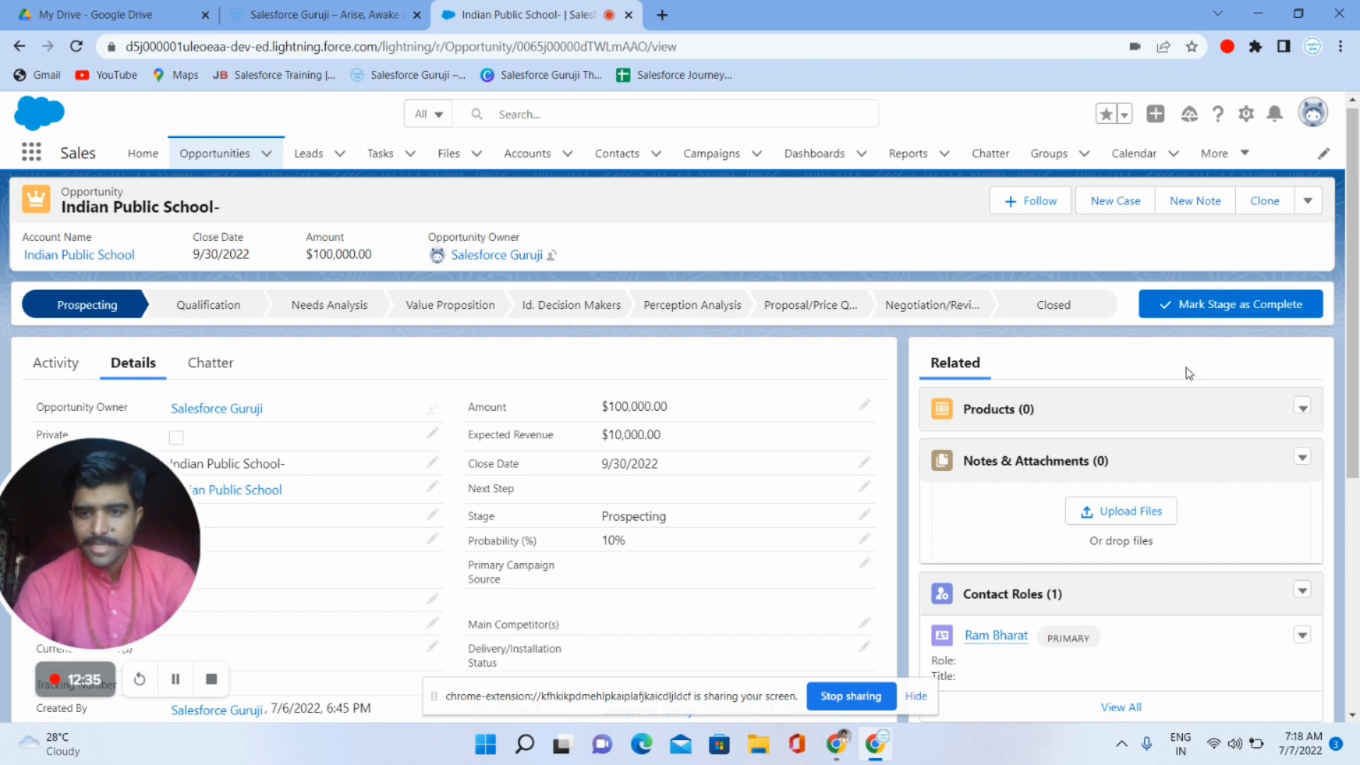
- Select the Closed stage on the path, choose Closed Won, and save the opportunity
left_click(1103, 306)
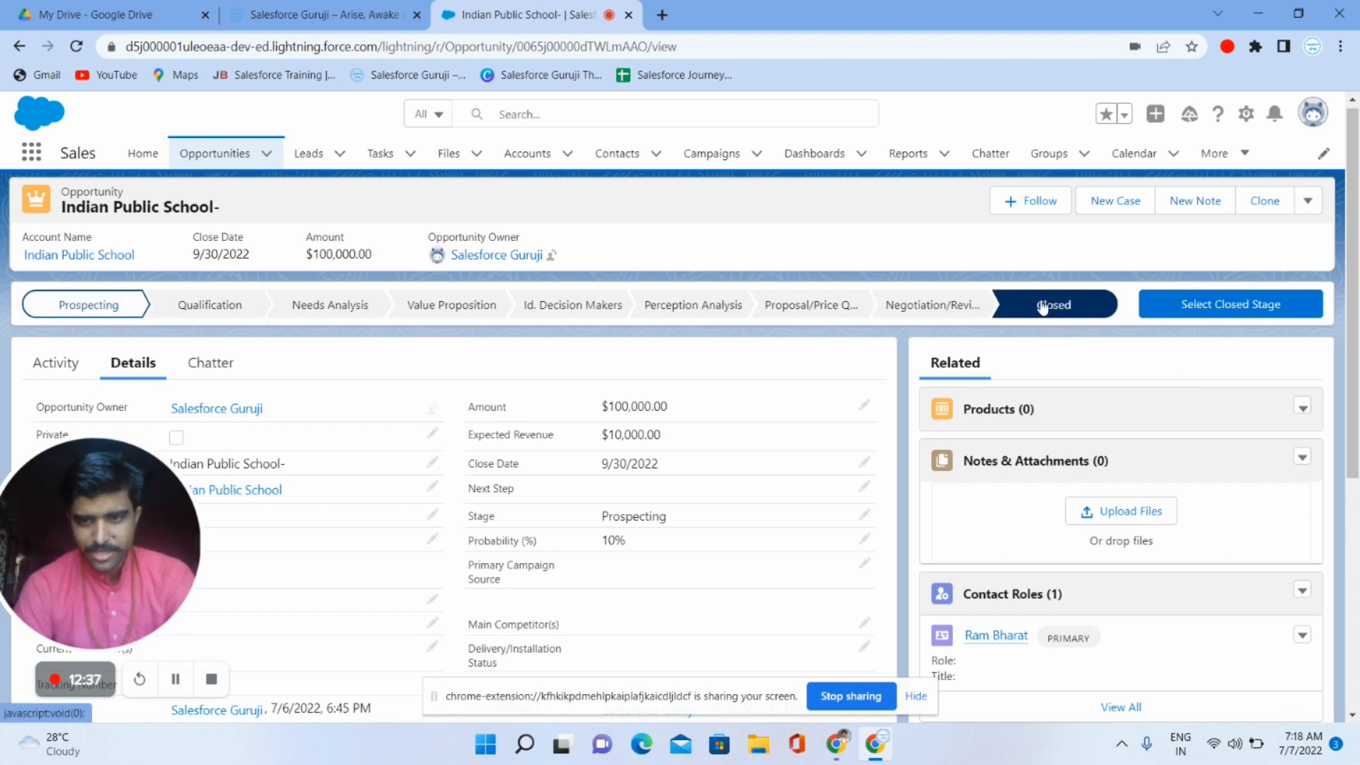
left_click(1196, 304)
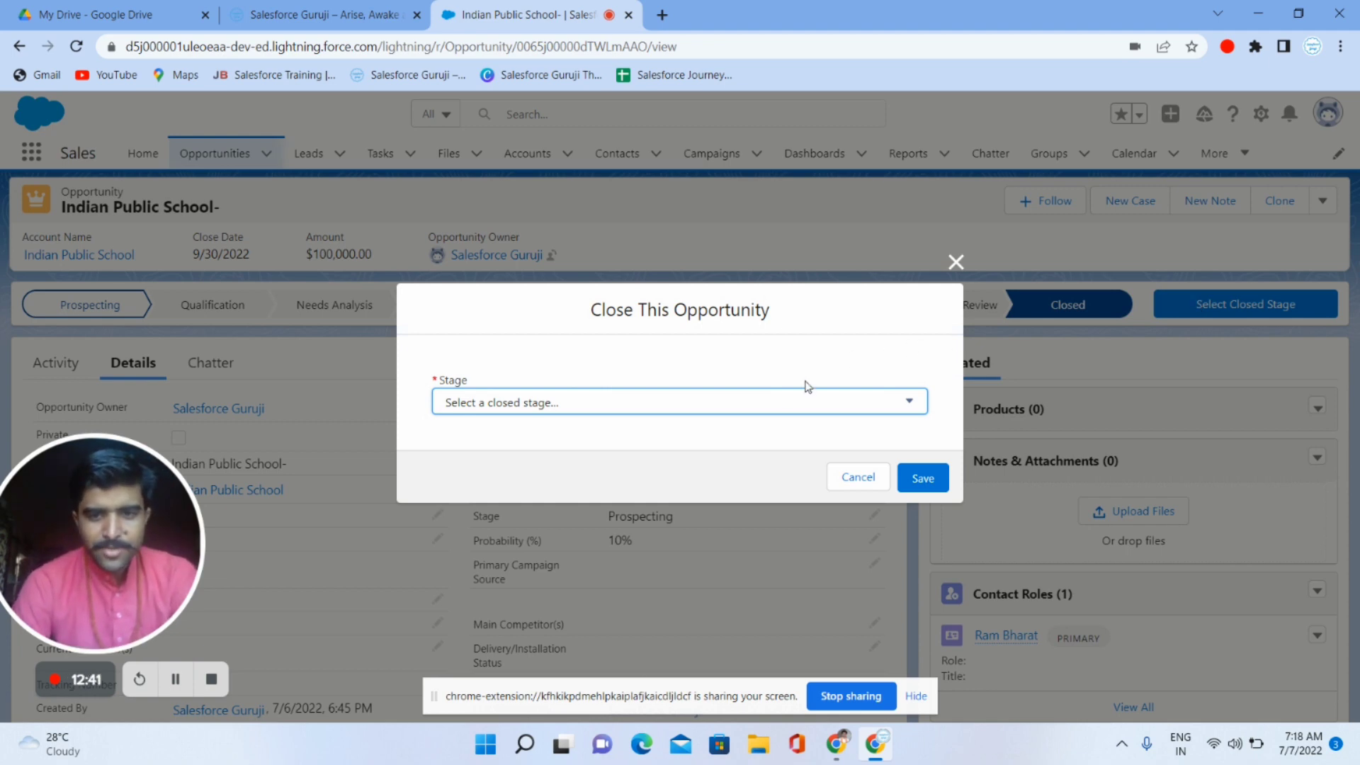
left_click(782, 401)
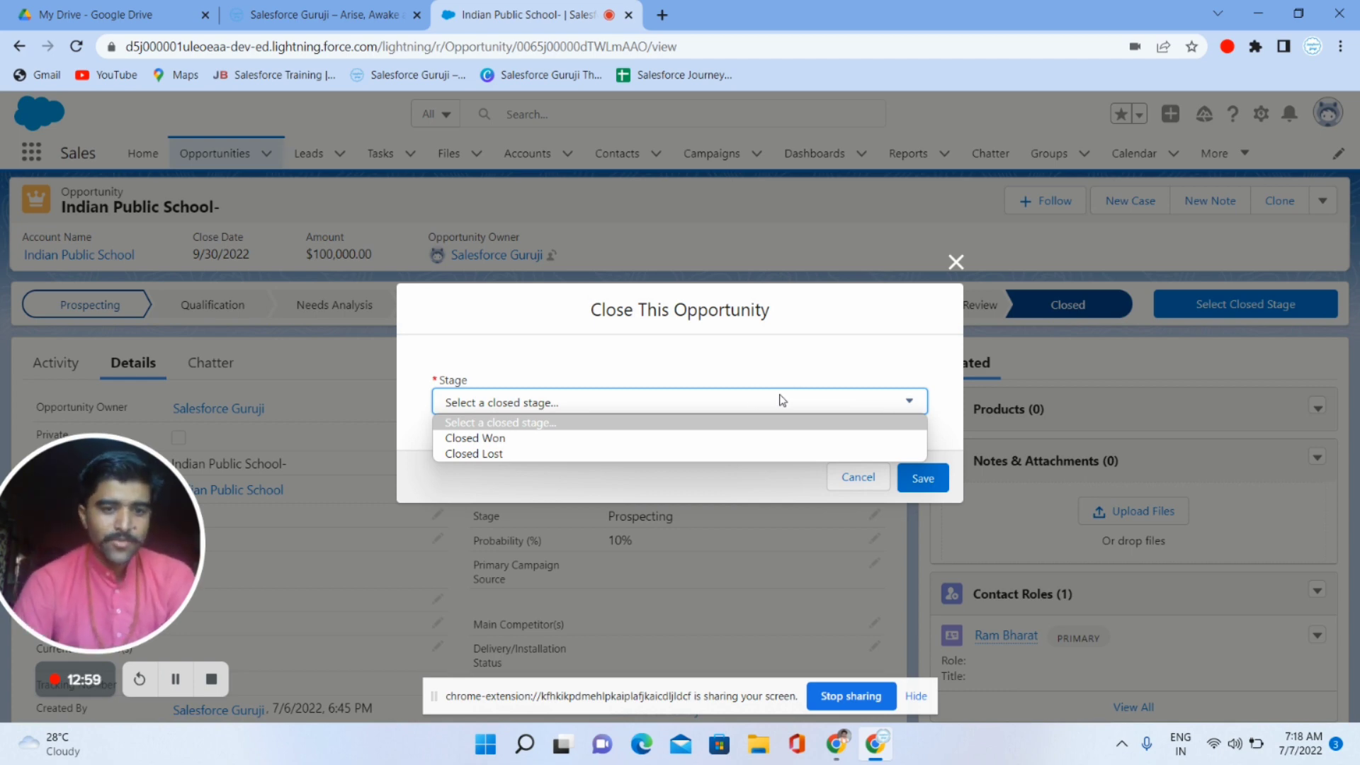
left_click(560, 439)
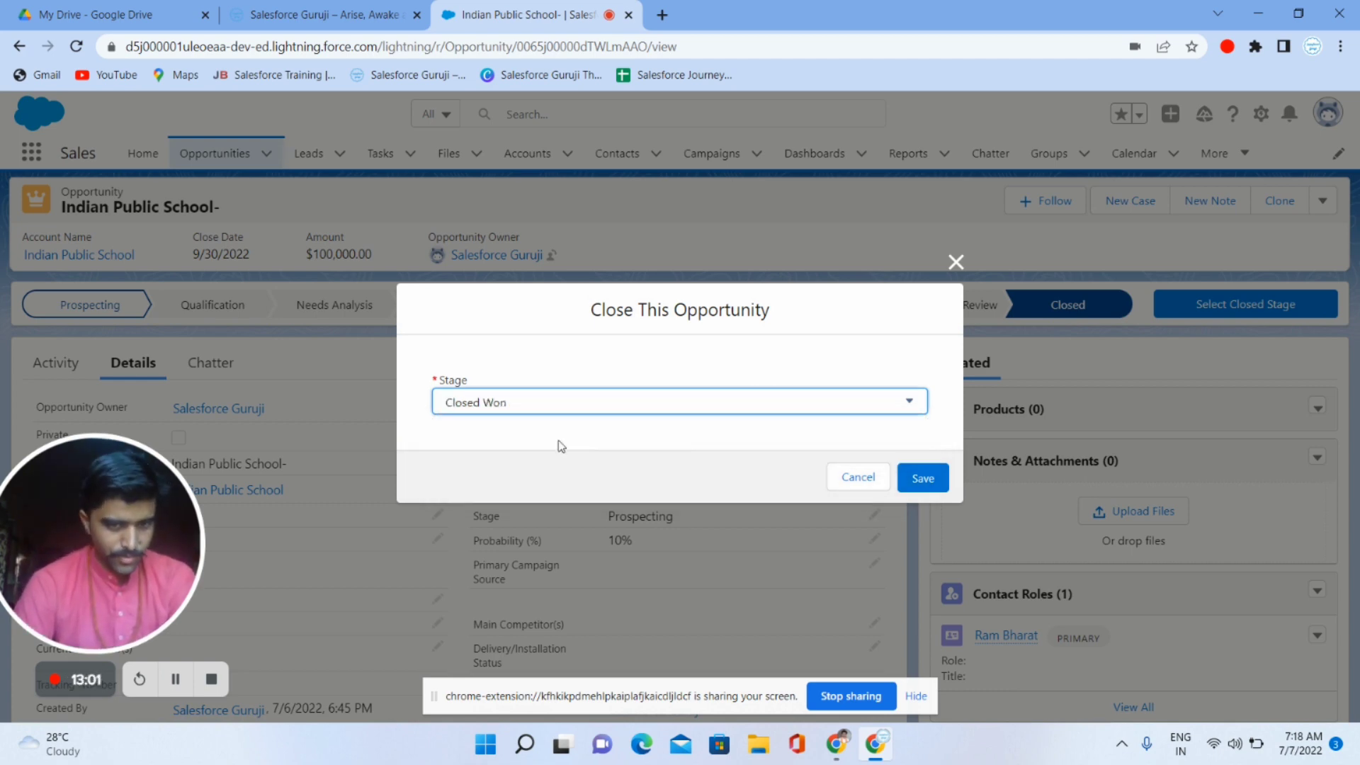
left_click(922, 479)
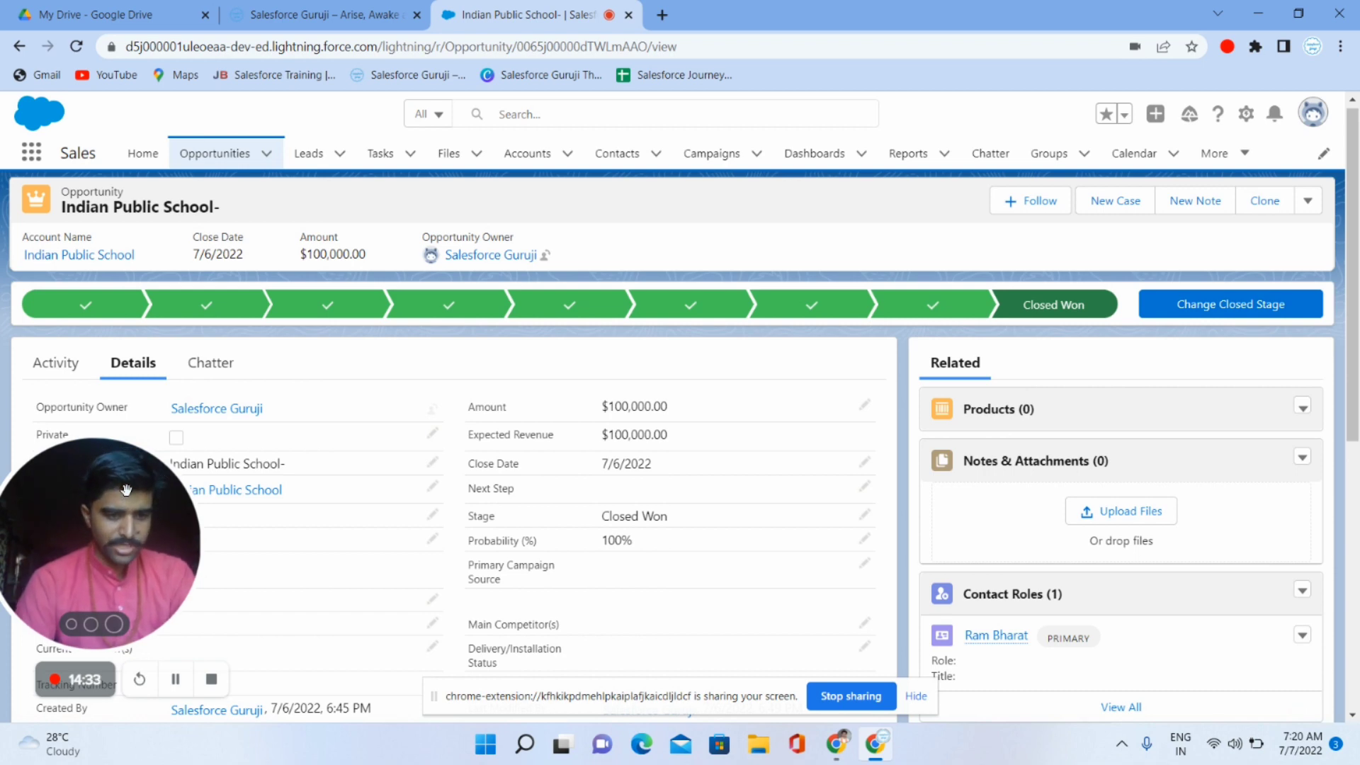
left_click(114, 624)
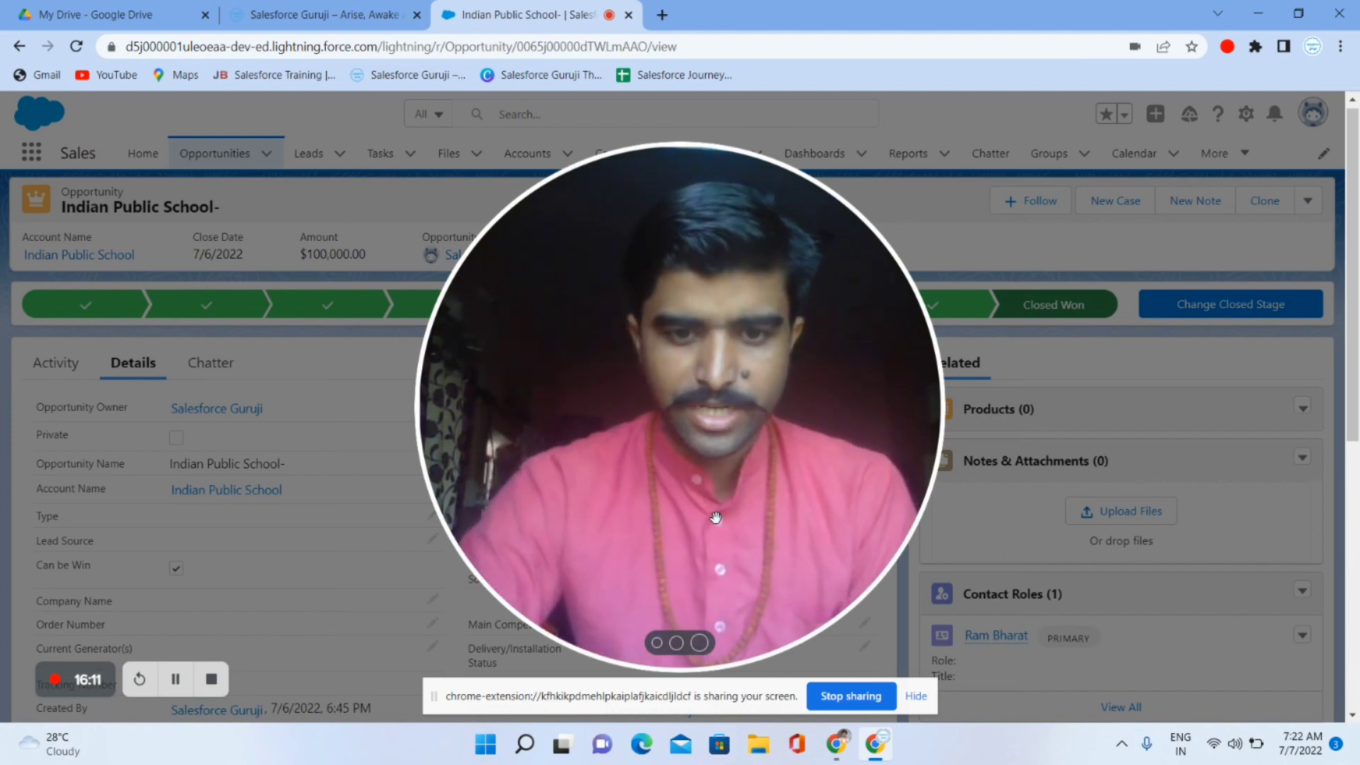
left_click(657, 643)
left_click_drag(511, 510, 93, 493)
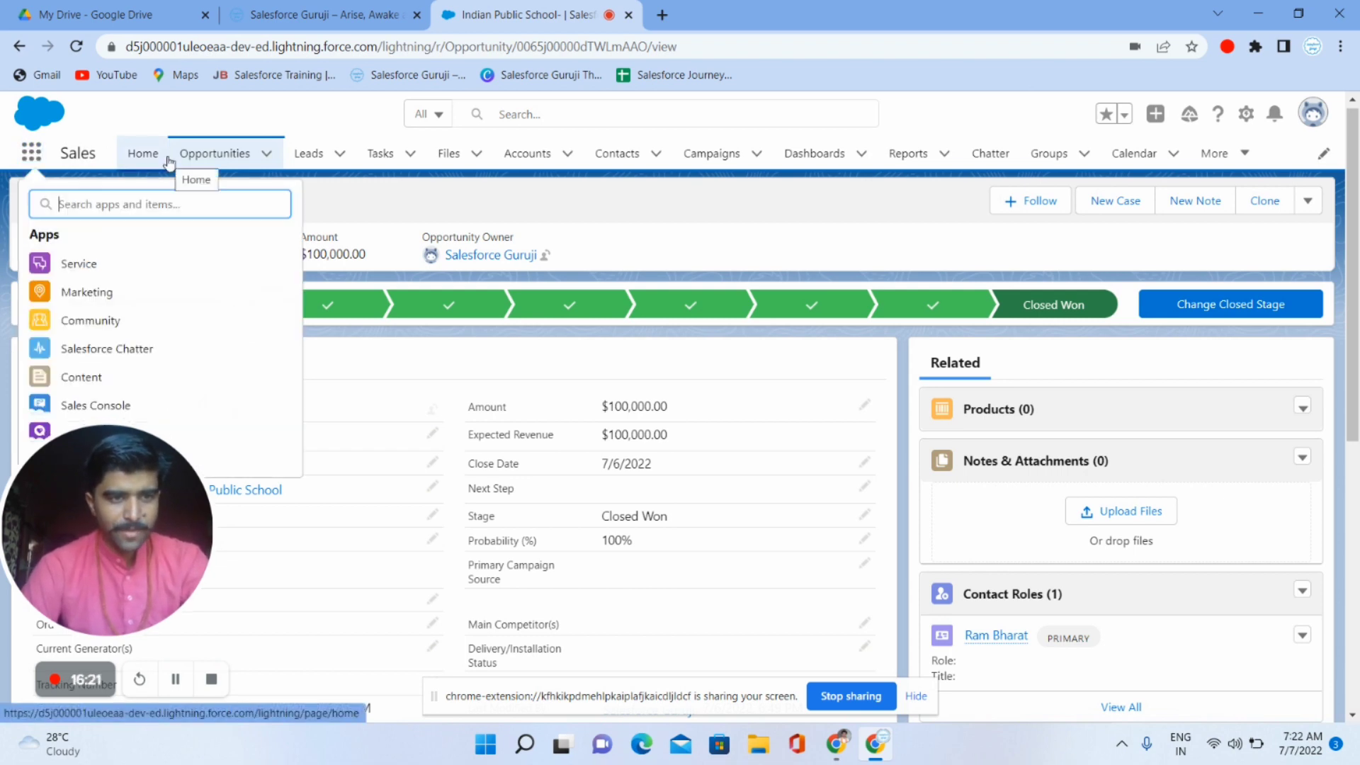
- Search 'serv' in the App Launcher, switch to the Service app, and open Cases
type("serv")
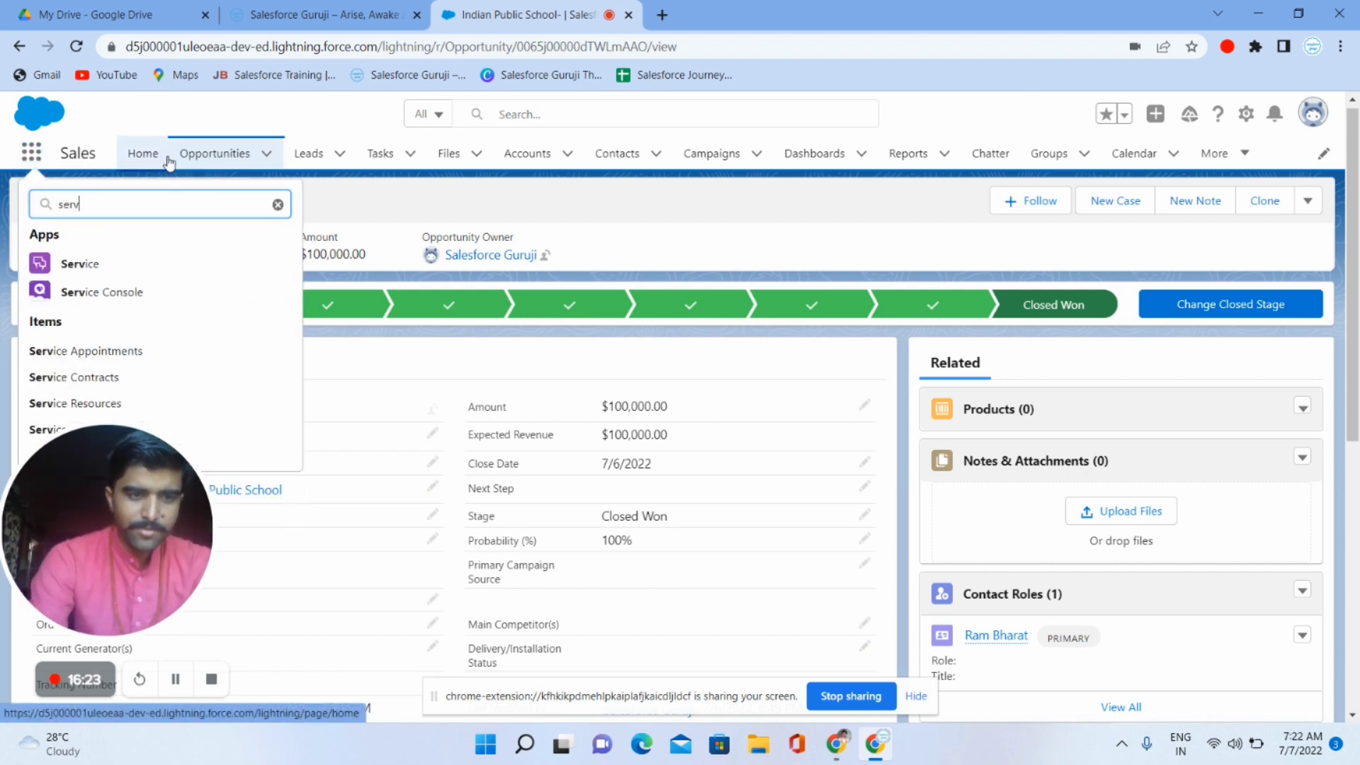
left_click(117, 264)
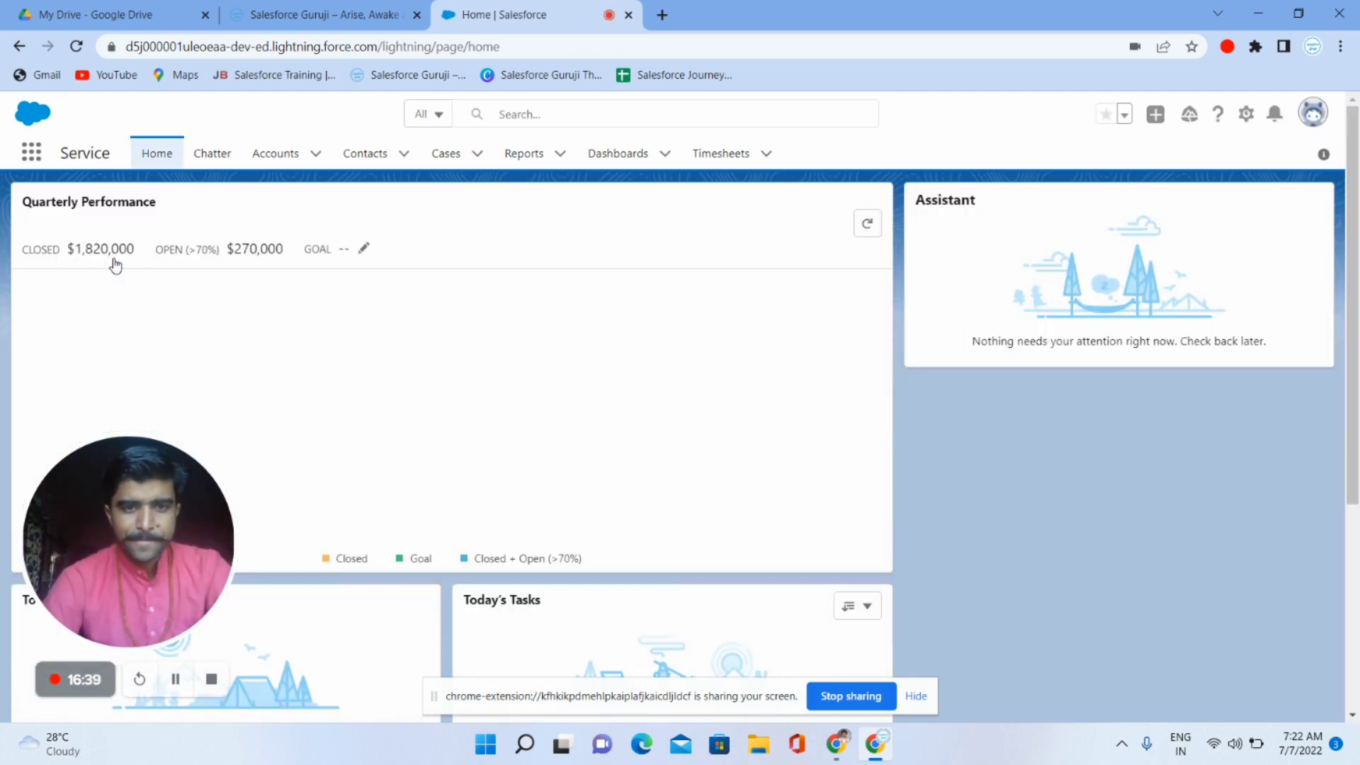
left_click(449, 157)
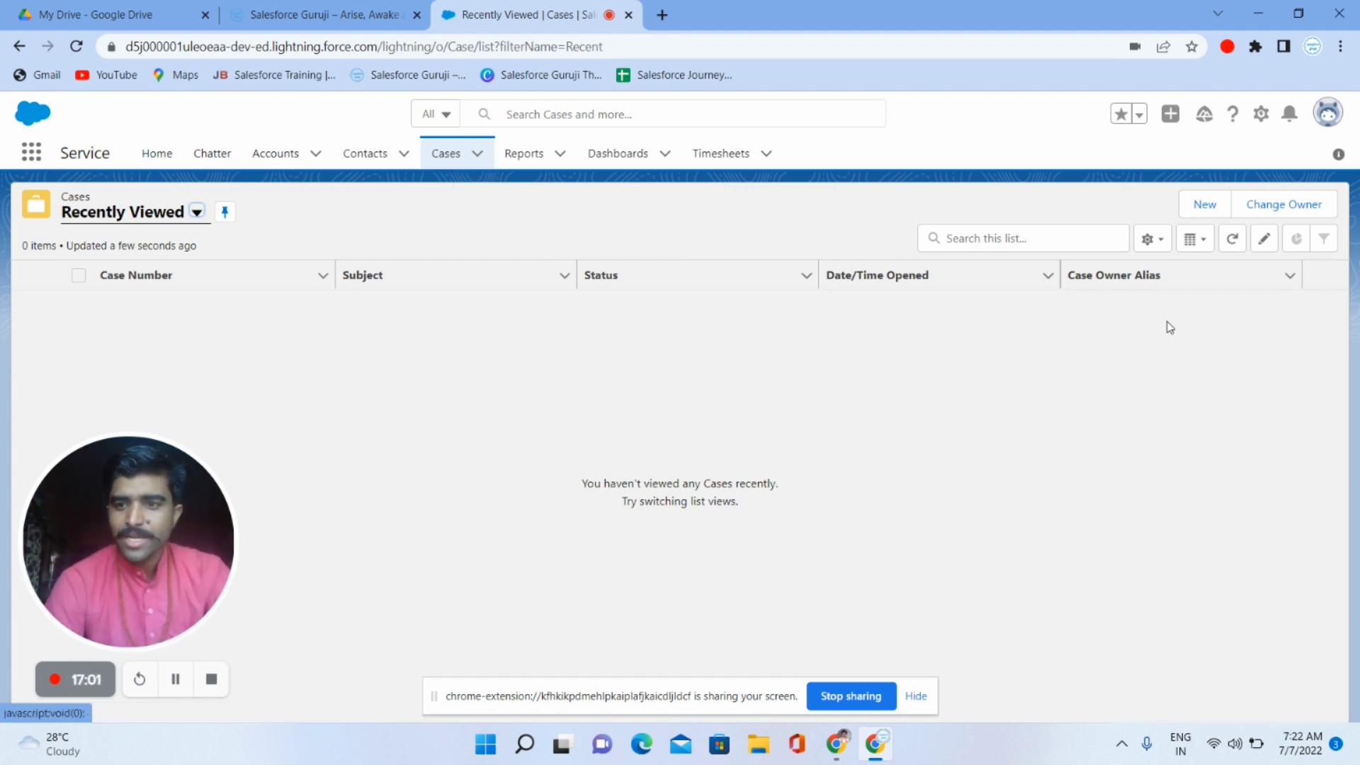
- Start a new case with the school's primary contact and account Indian Public School
left_click(1191, 212)
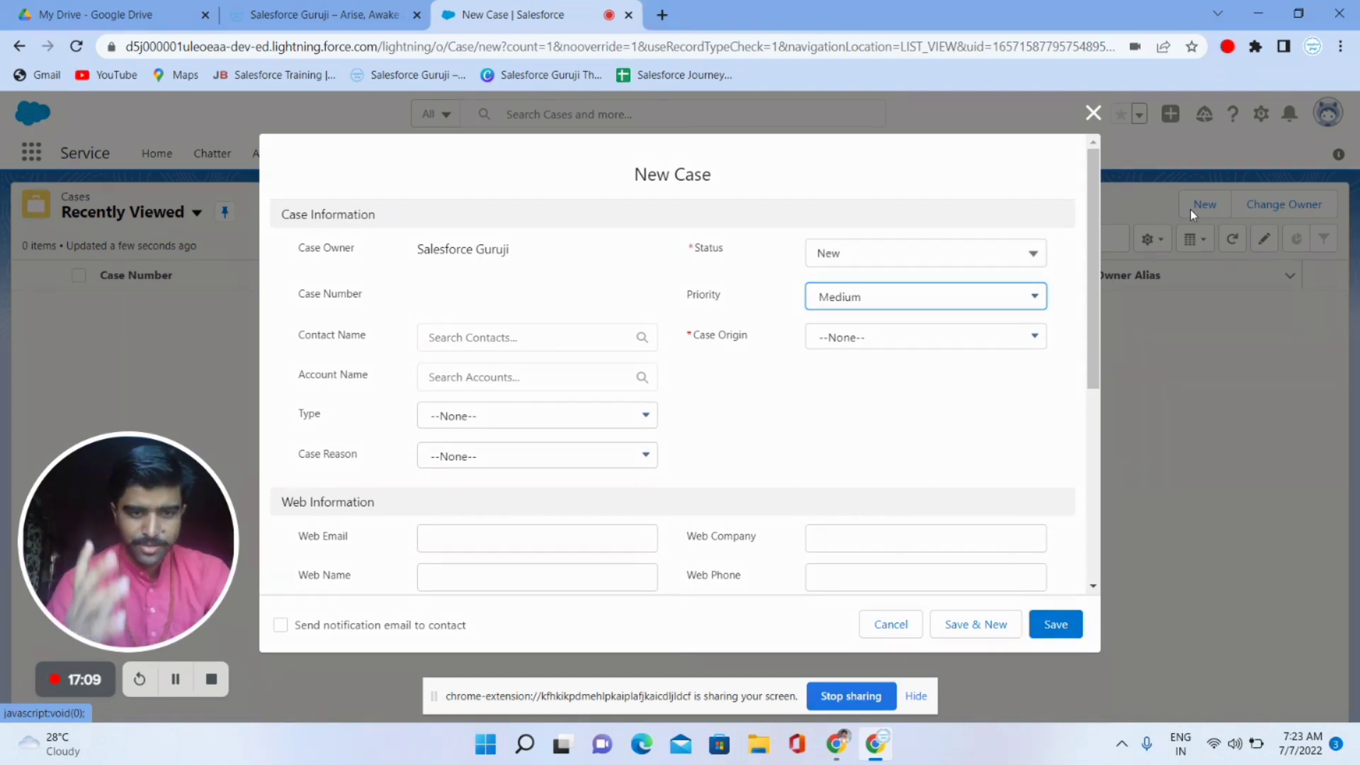
left_click(553, 339)
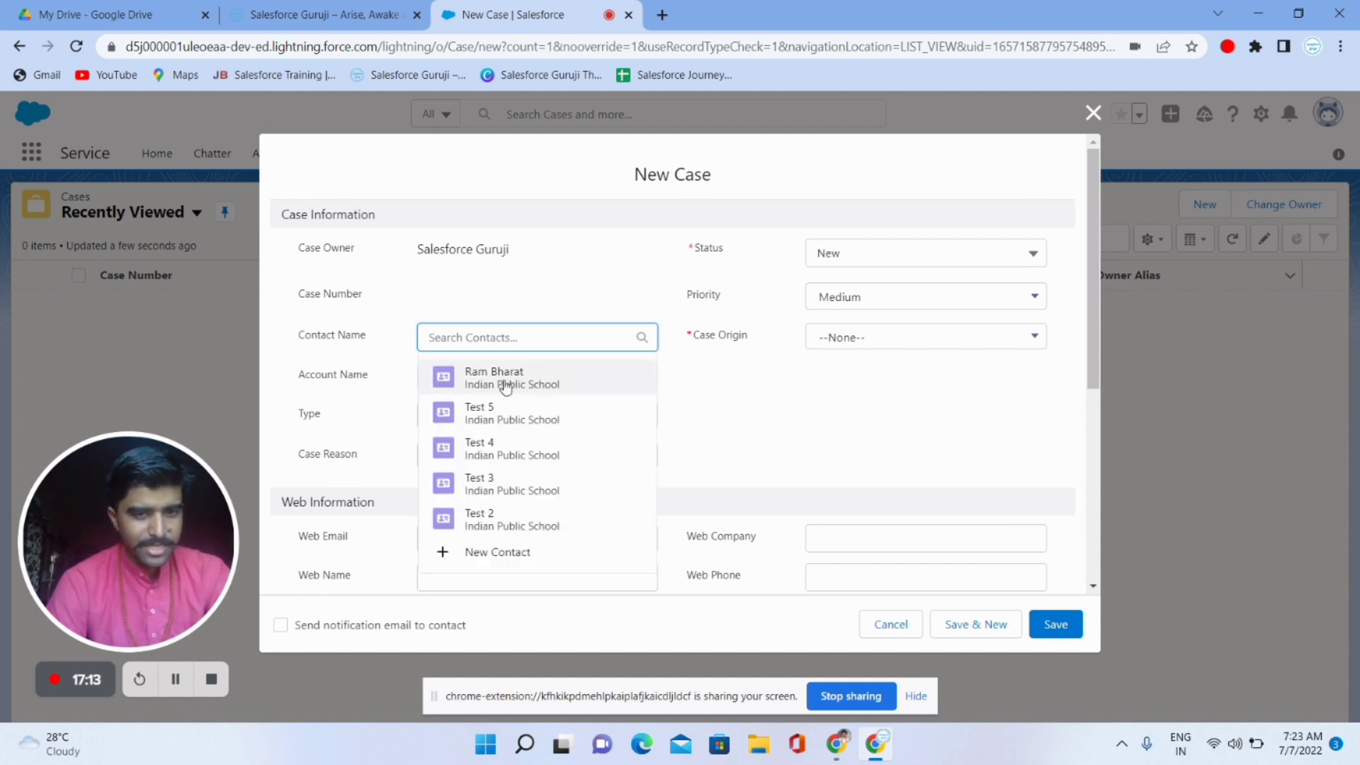
left_click(503, 378)
left_click(459, 392)
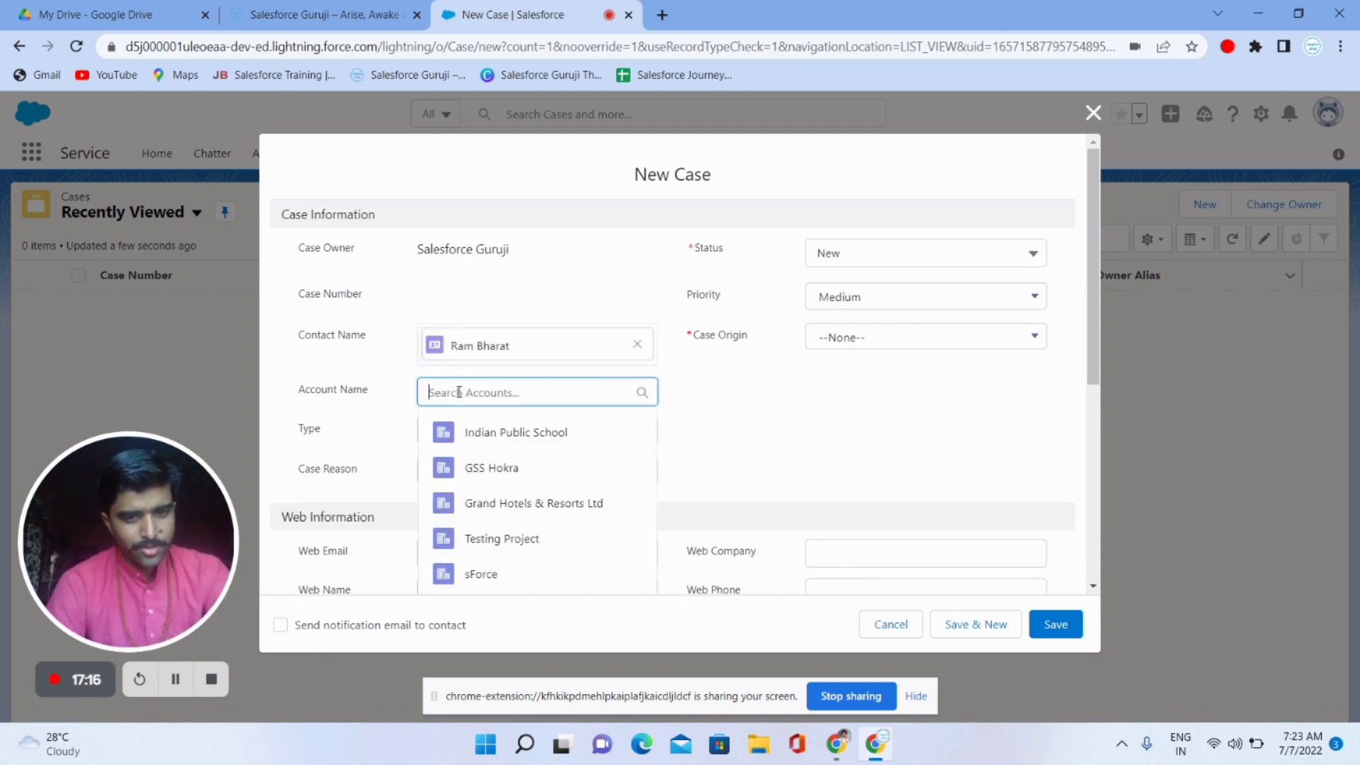
left_click(513, 433)
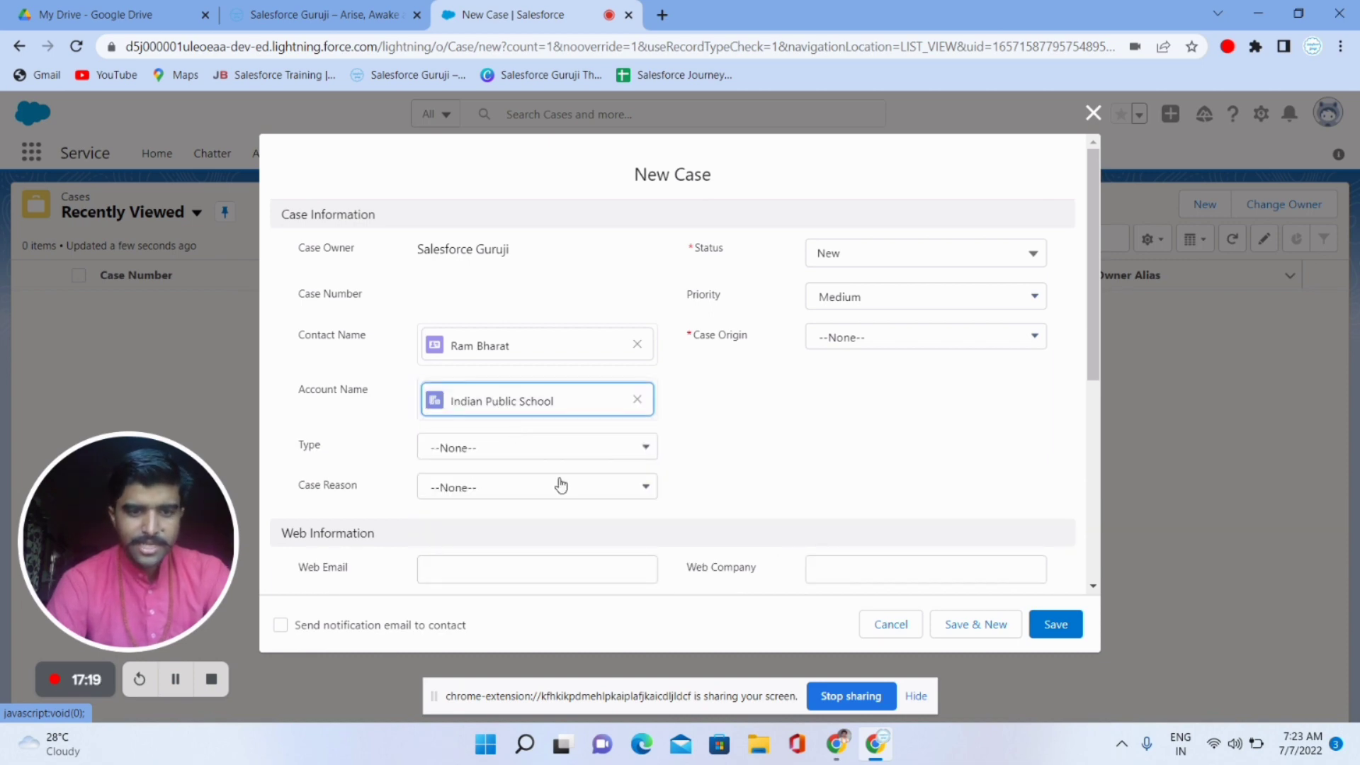
- Set the case Type to Other and Case Reason to Performance, leaving Priority at Medium
left_click(525, 443)
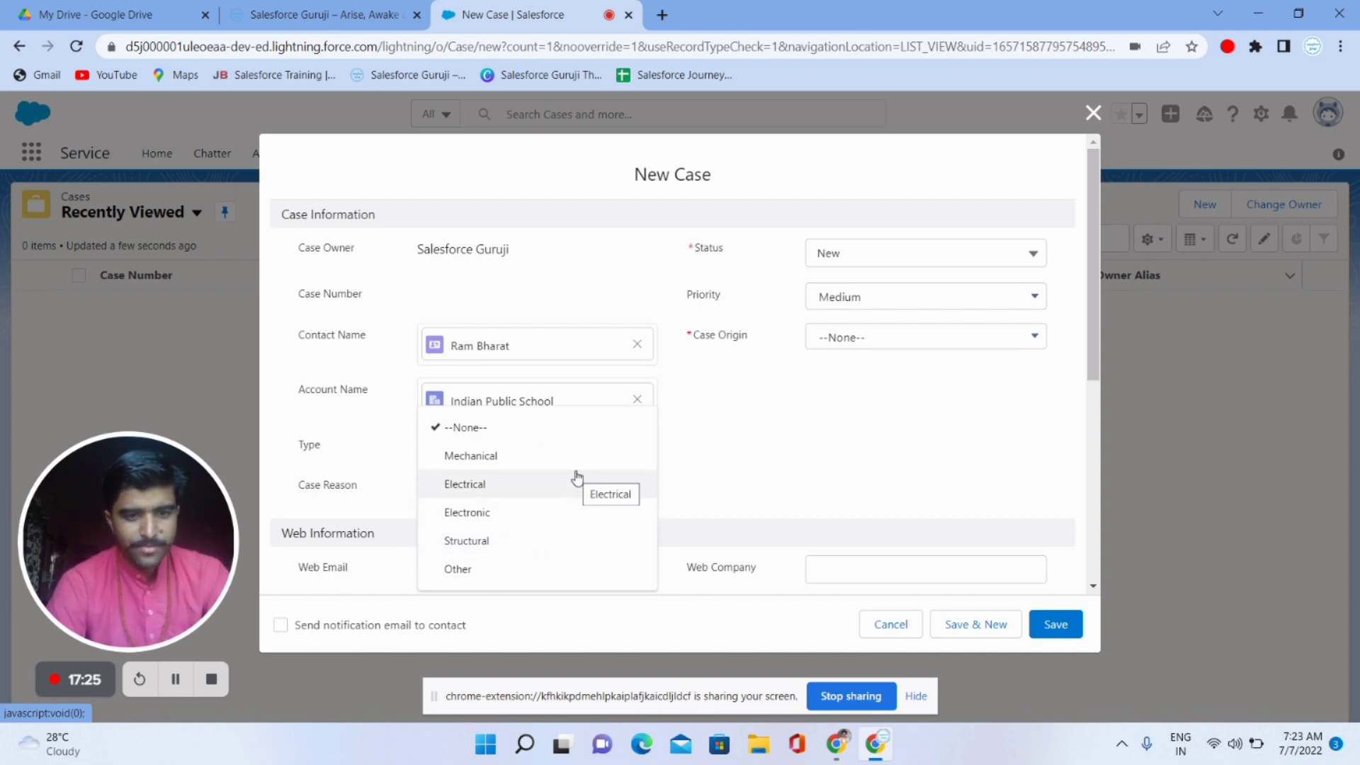
left_click(510, 567)
left_click(448, 499)
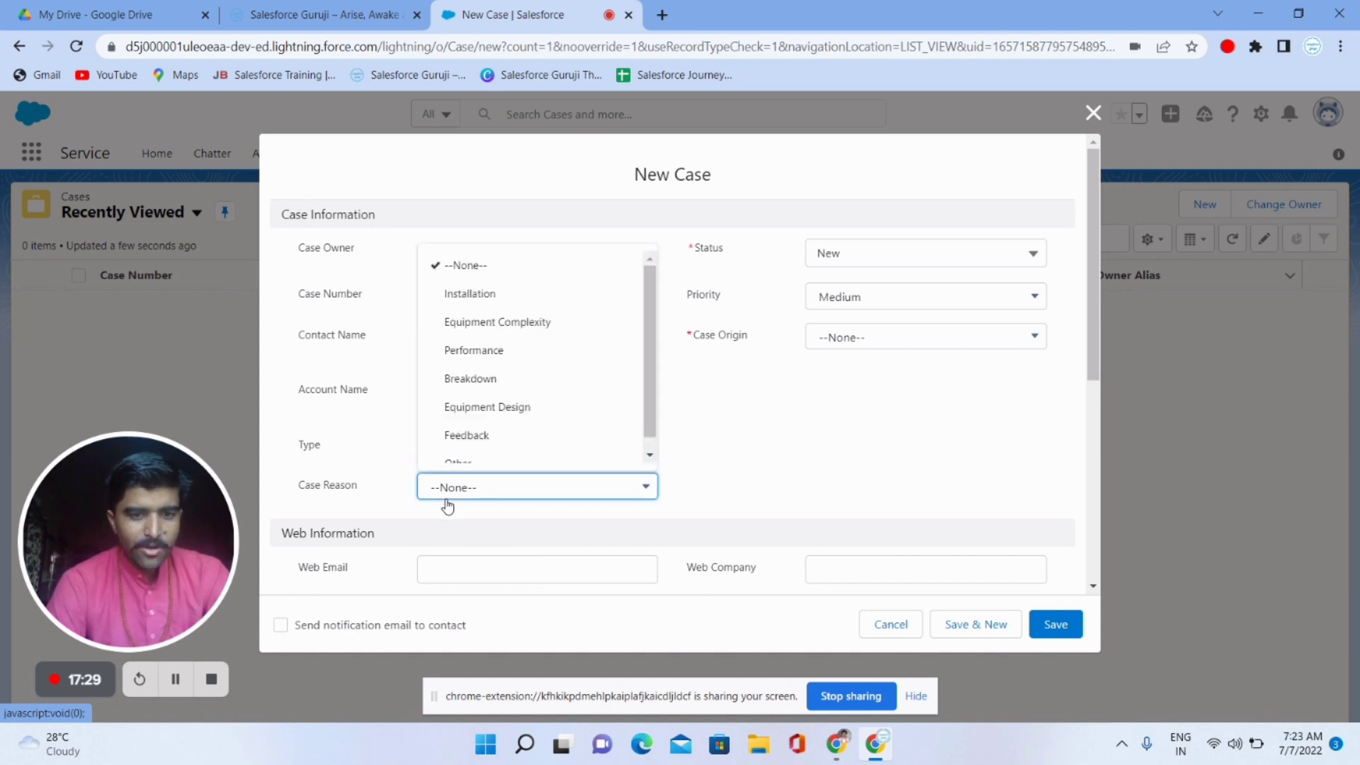
scroll(567, 417, "up", 1)
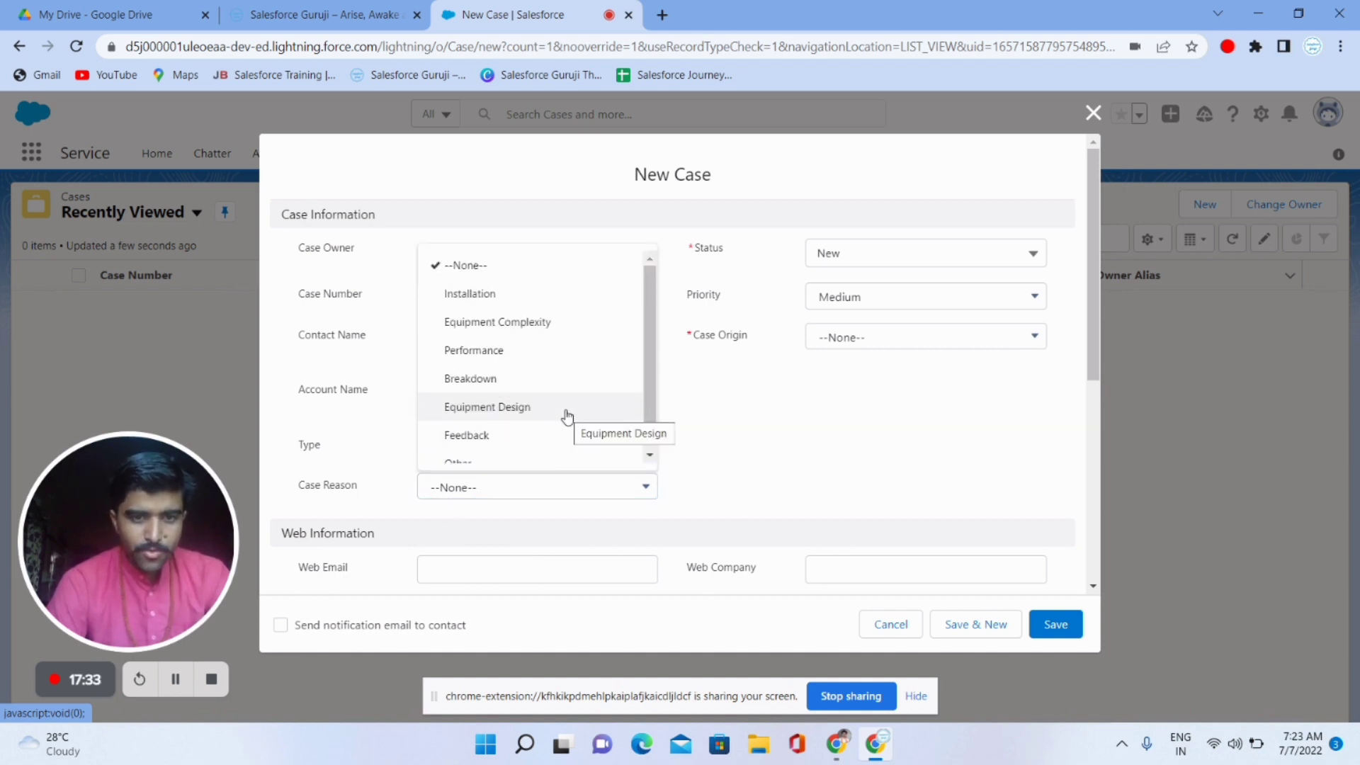
left_click(542, 349)
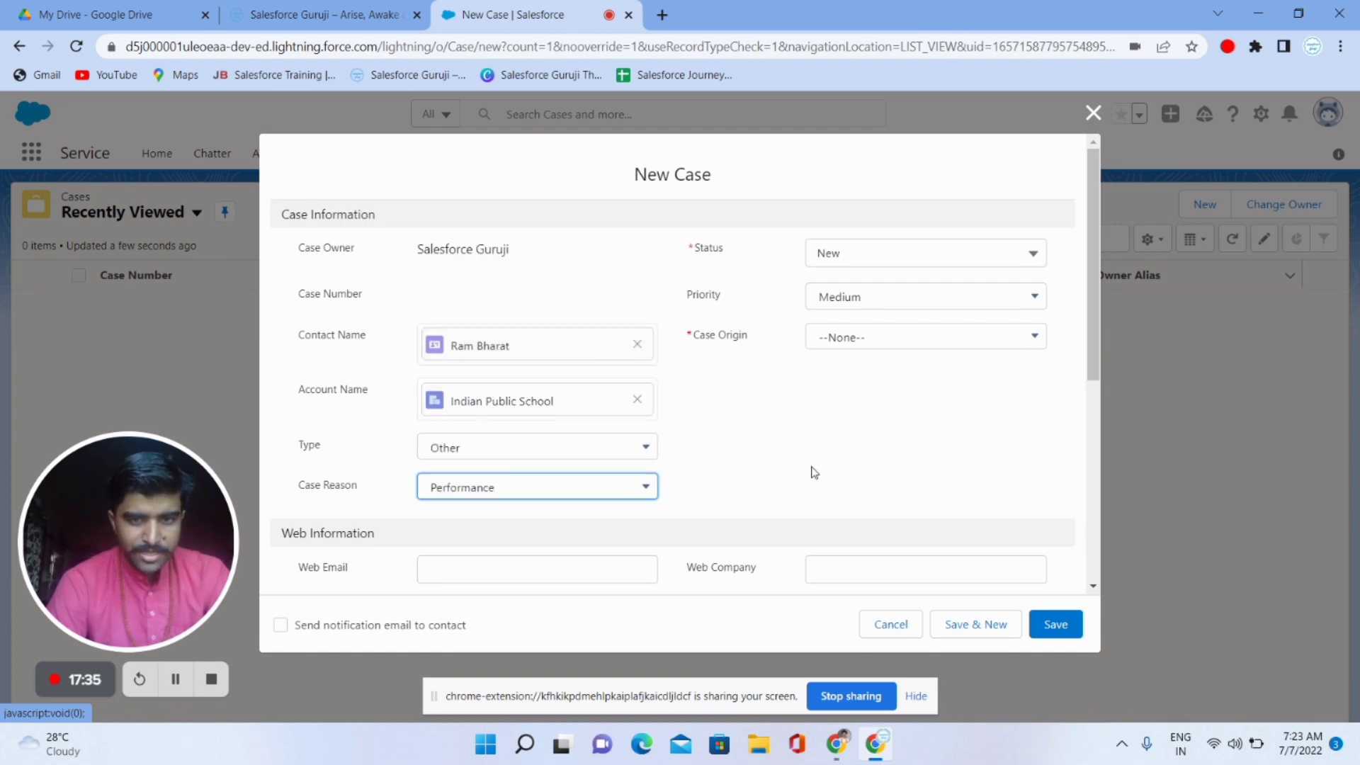
scroll(811, 471, "down", 2)
scroll(811, 471, "up", 1)
left_click(870, 249)
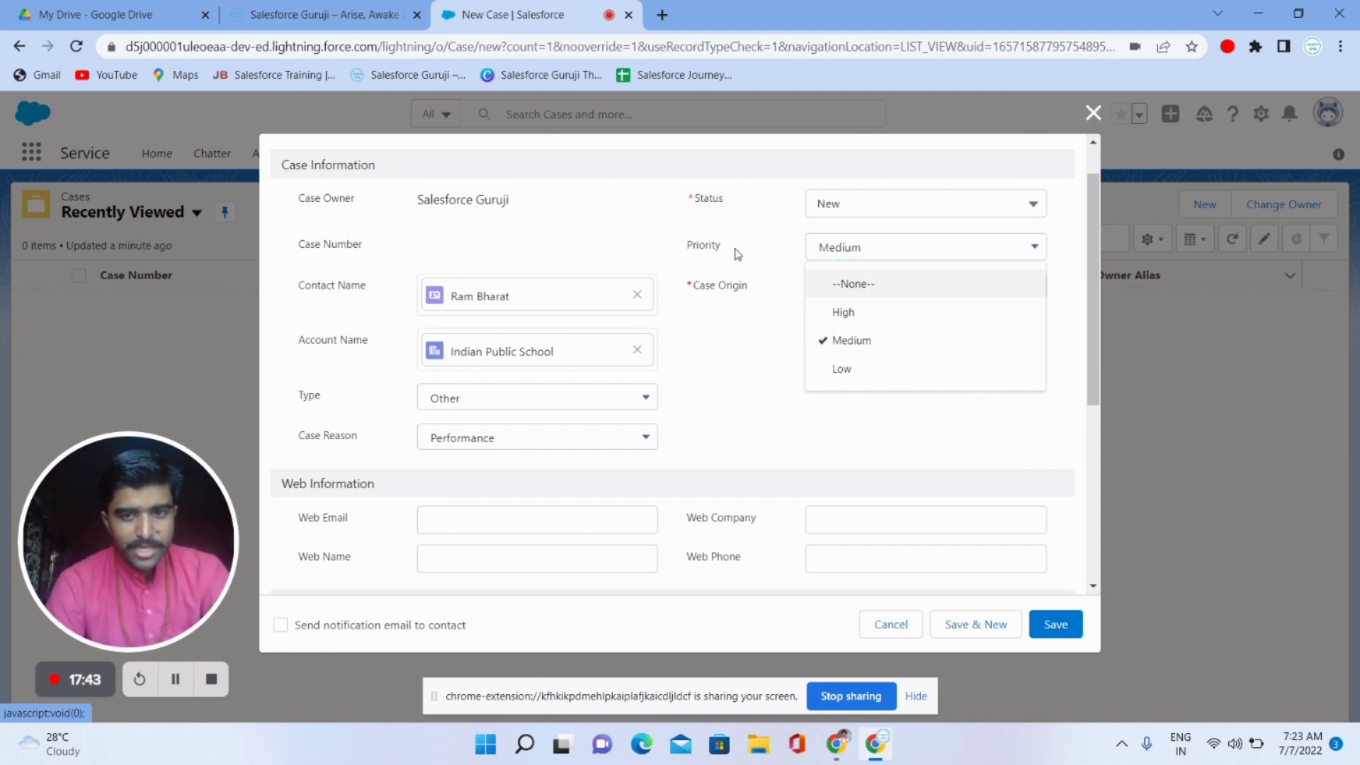
left_click(764, 246)
left_click(816, 214)
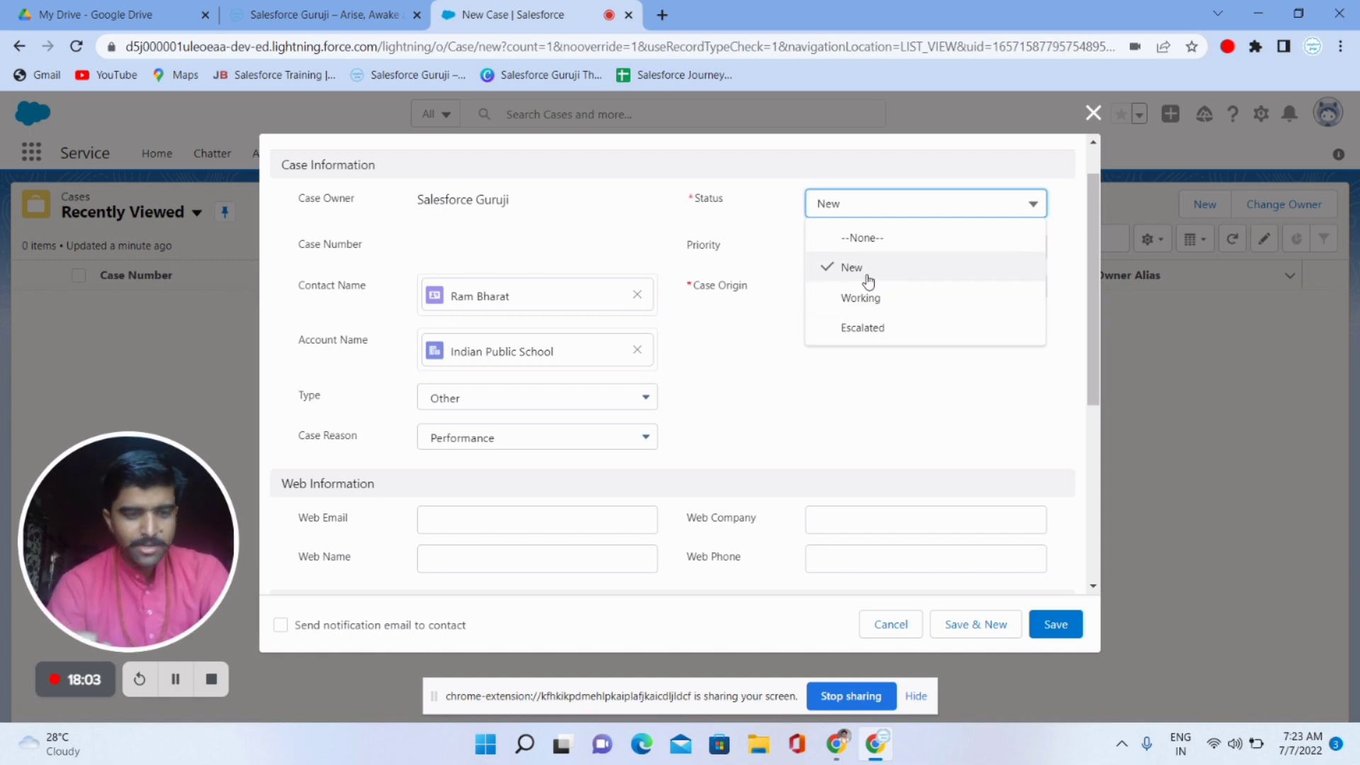
- Keep the status New, set Case Origin to Web, and save the new case
left_click(773, 395)
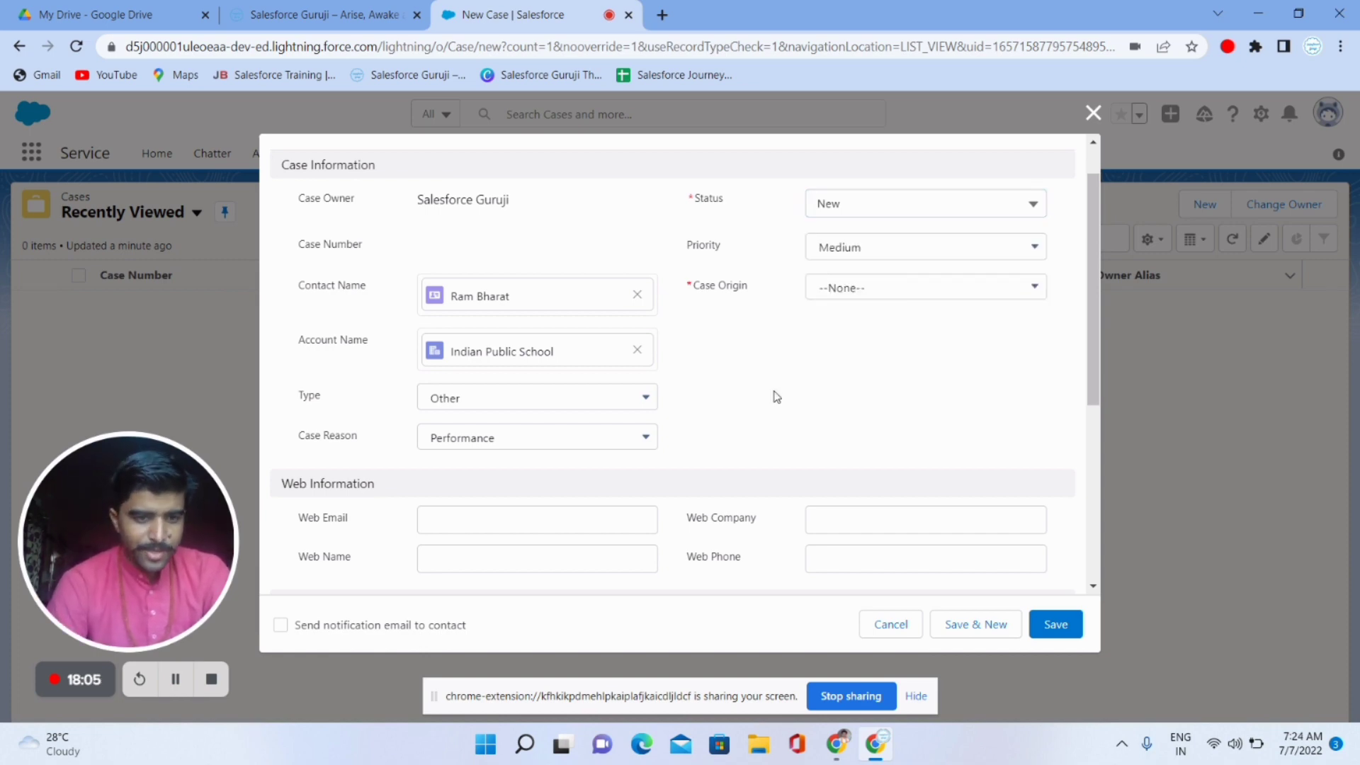
scroll(775, 396, "down", 3)
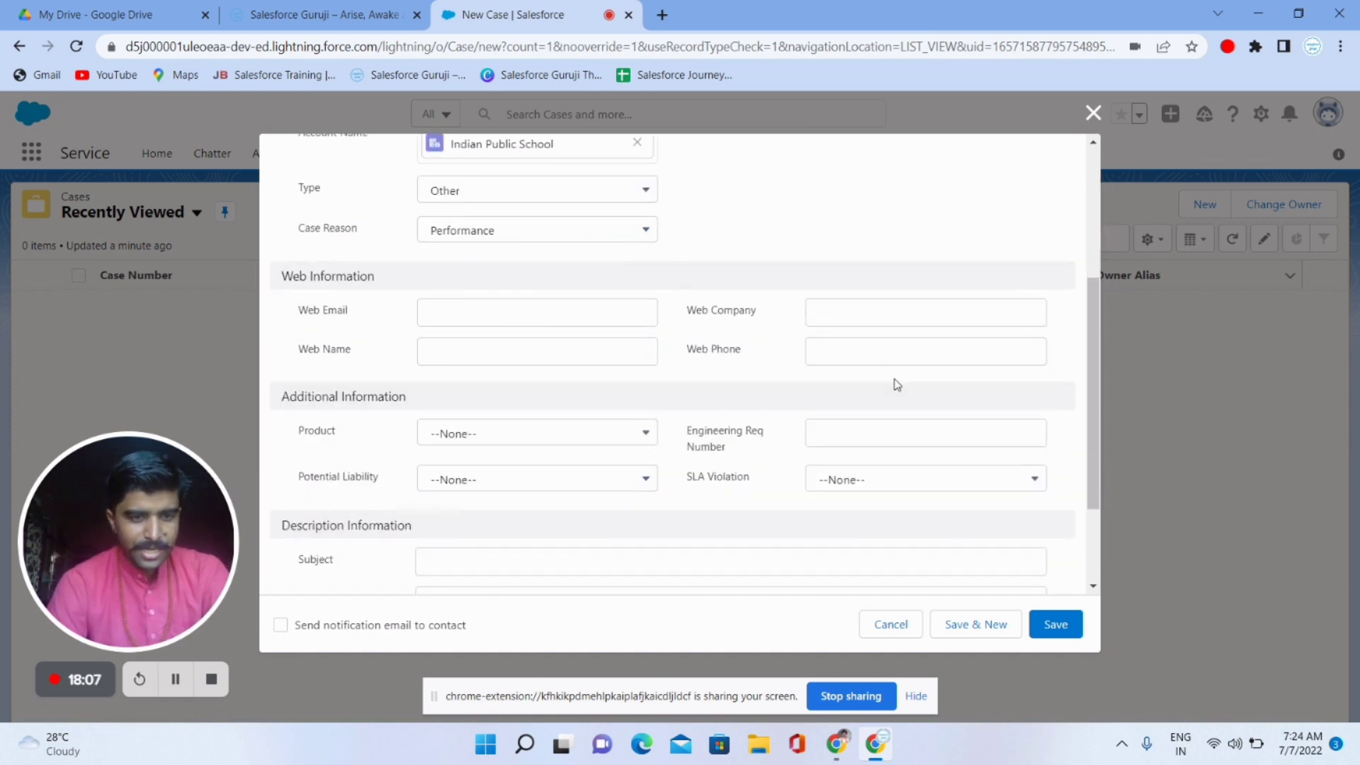
scroll(897, 384, "down", 2)
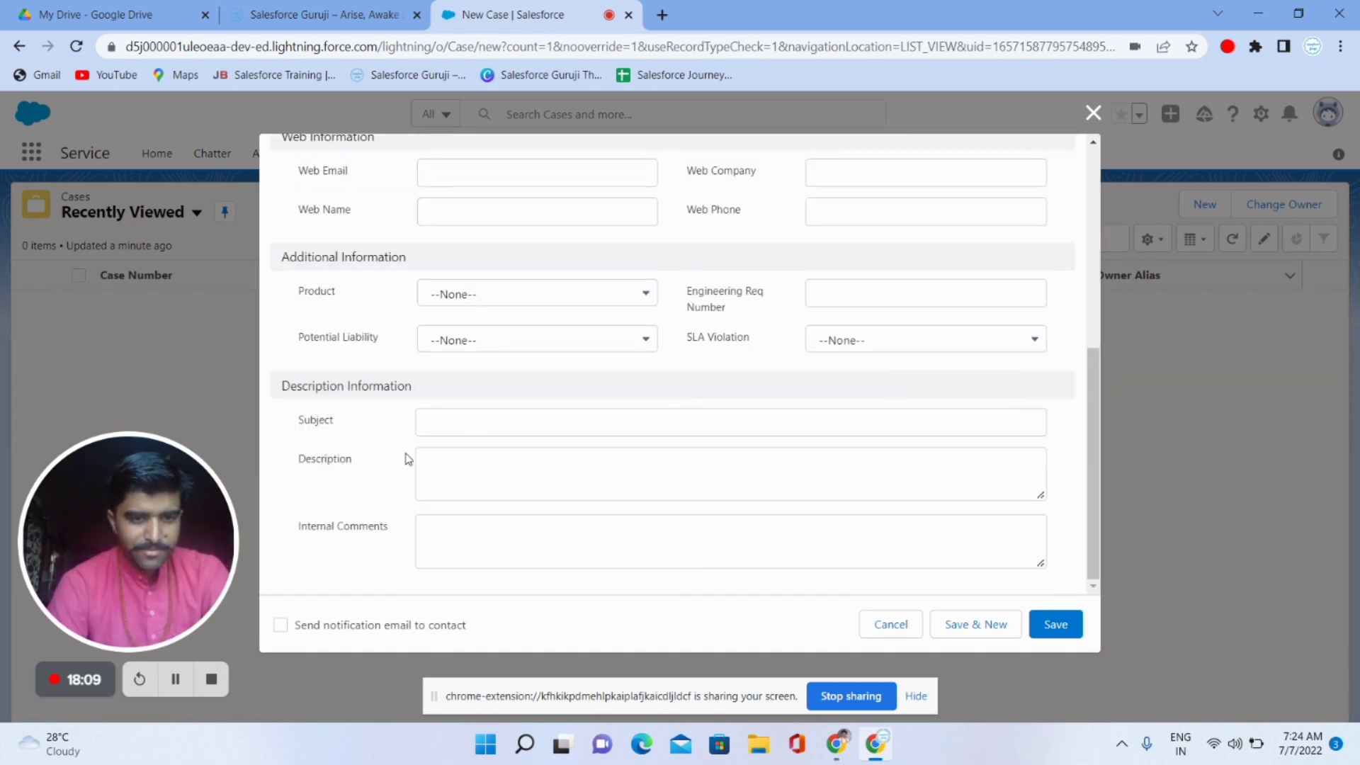
triple_click(333, 541)
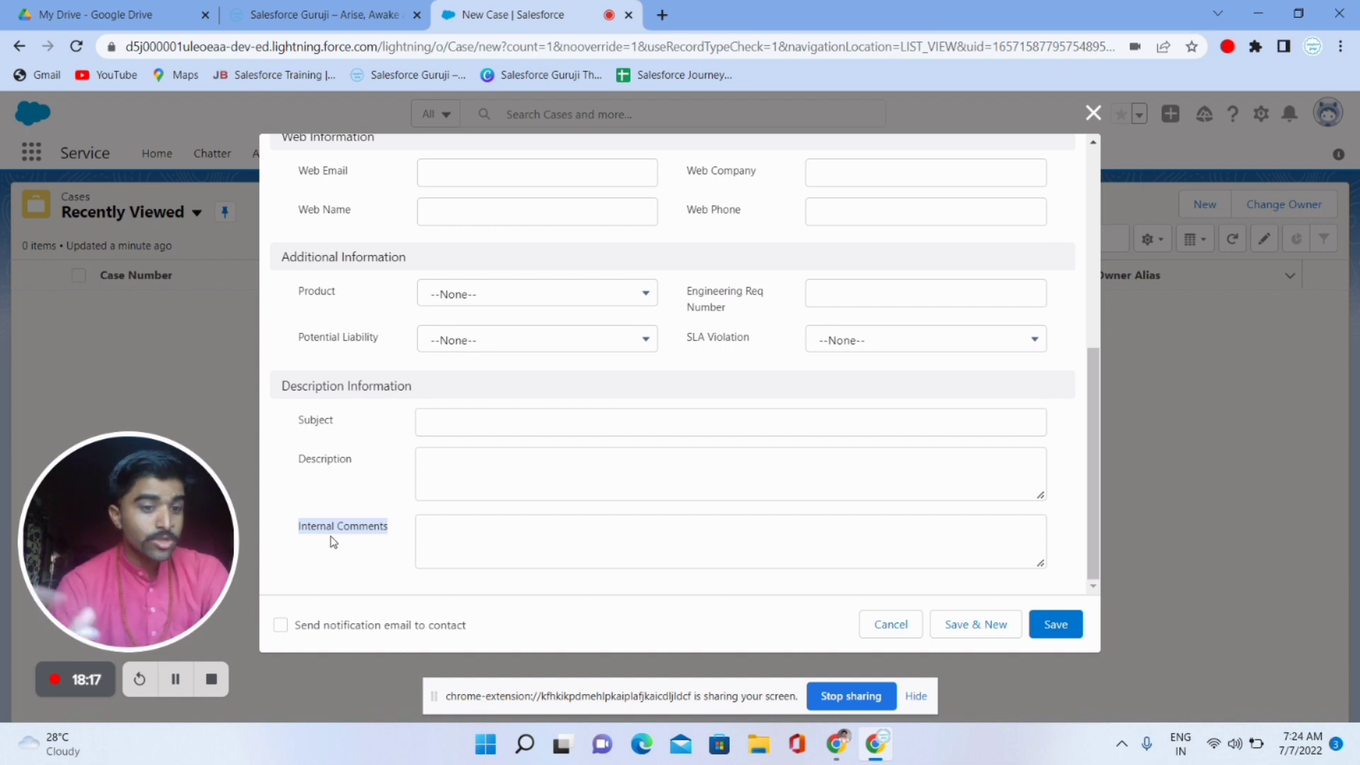
left_click(508, 545)
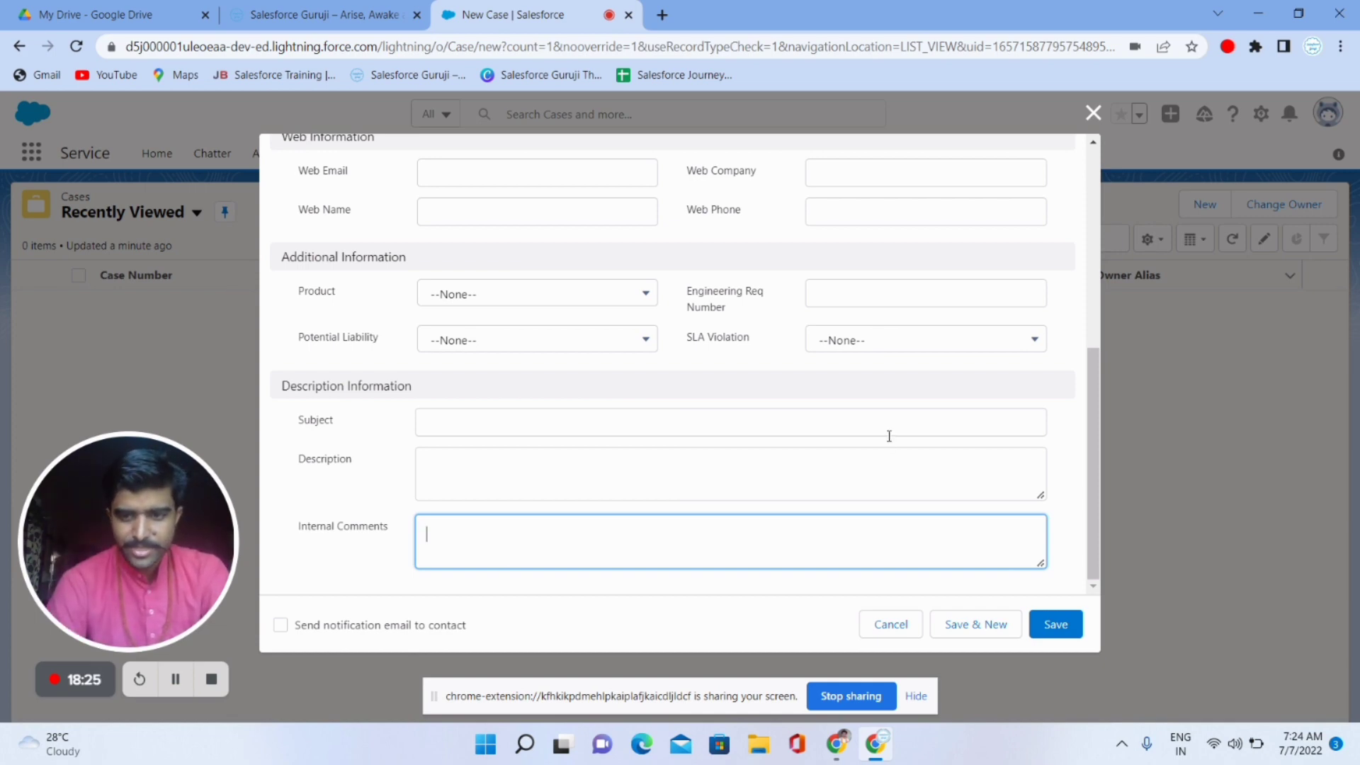
scroll(889, 436, "up", 5)
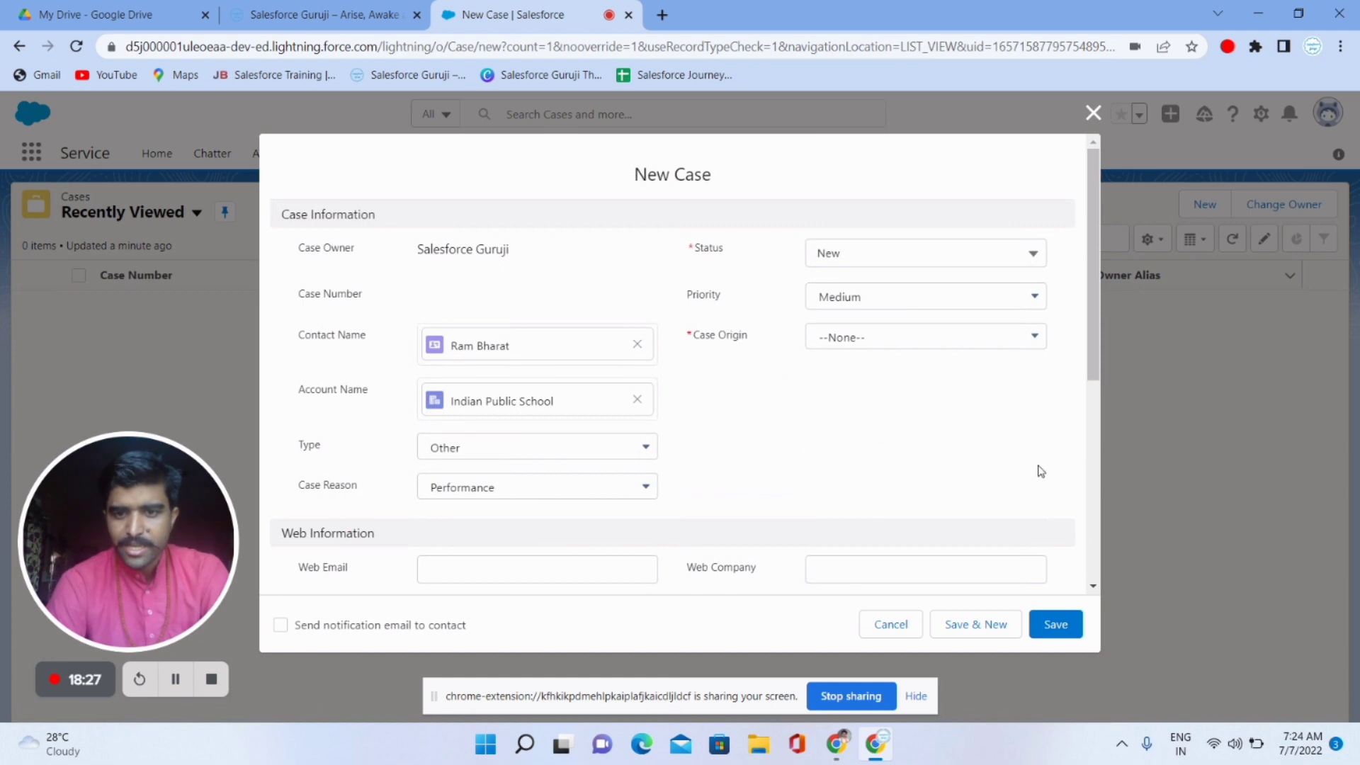
left_click(892, 338)
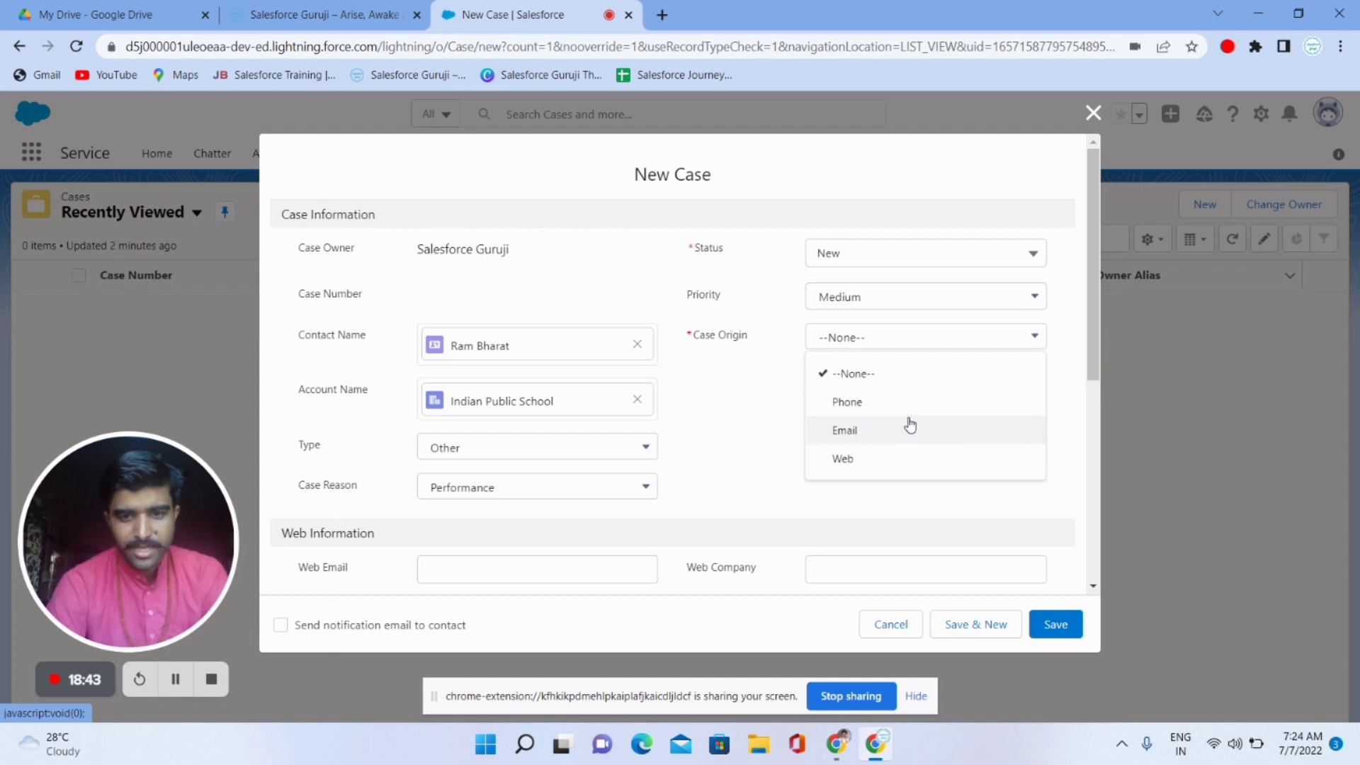
left_click(921, 458)
left_click(1068, 630)
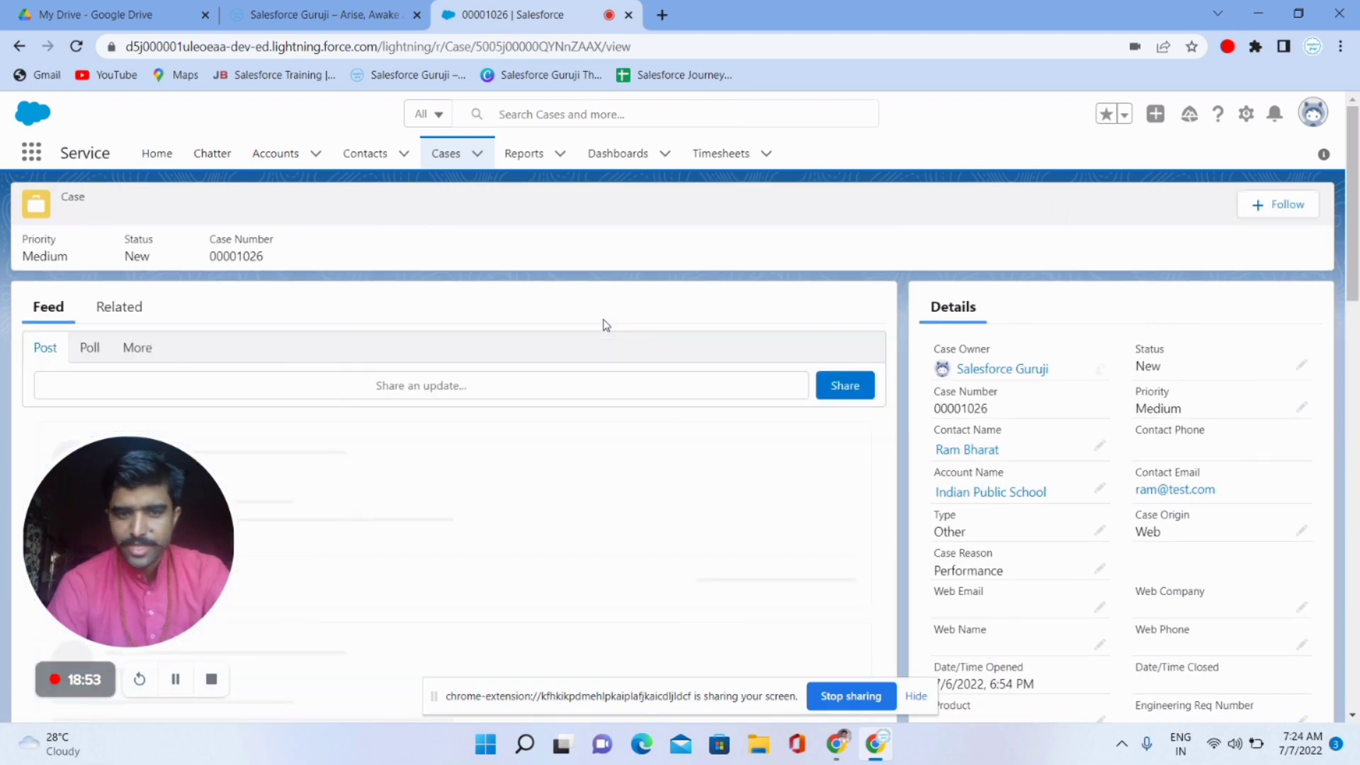
- Open the Related tab of case 00001026 and scroll through its activities, attachments and history
left_click(124, 310)
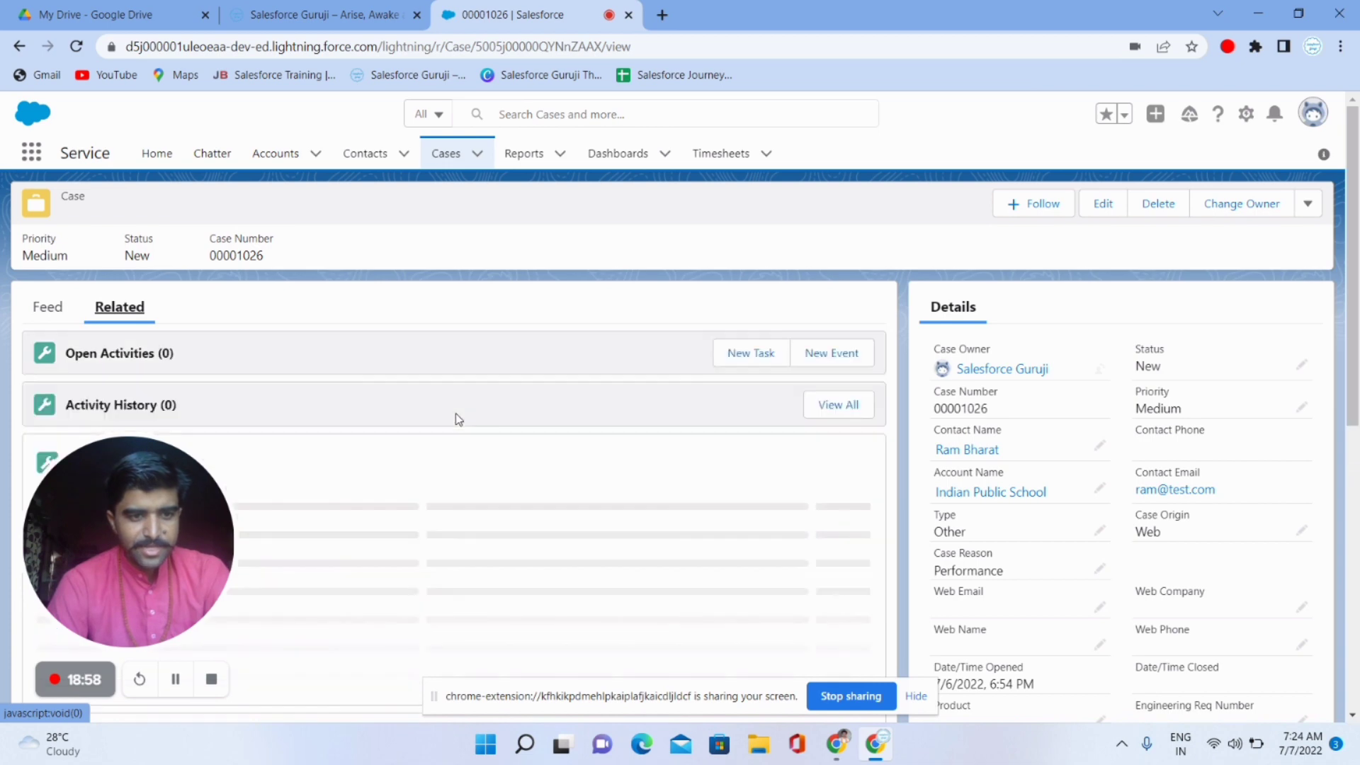
scroll(535, 474, "down", 4)
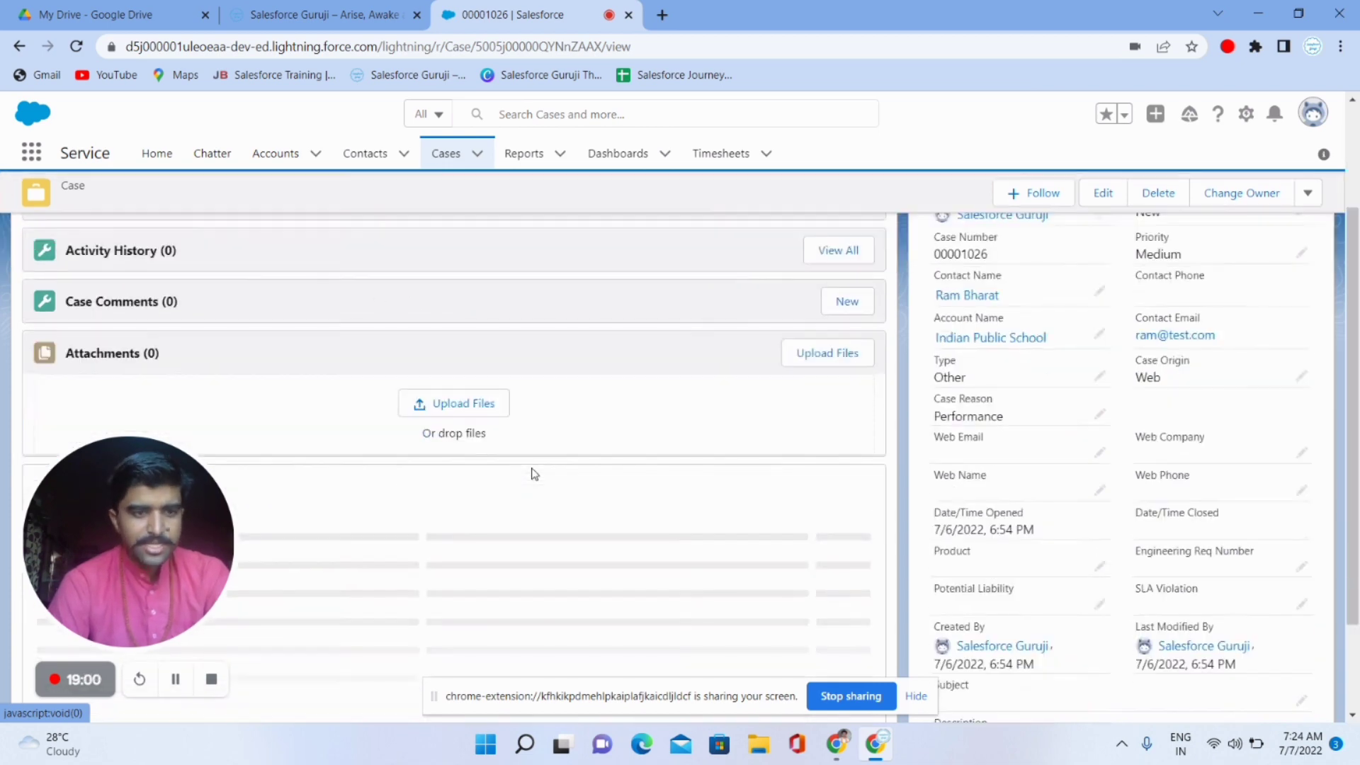
scroll(532, 469, "up", 4)
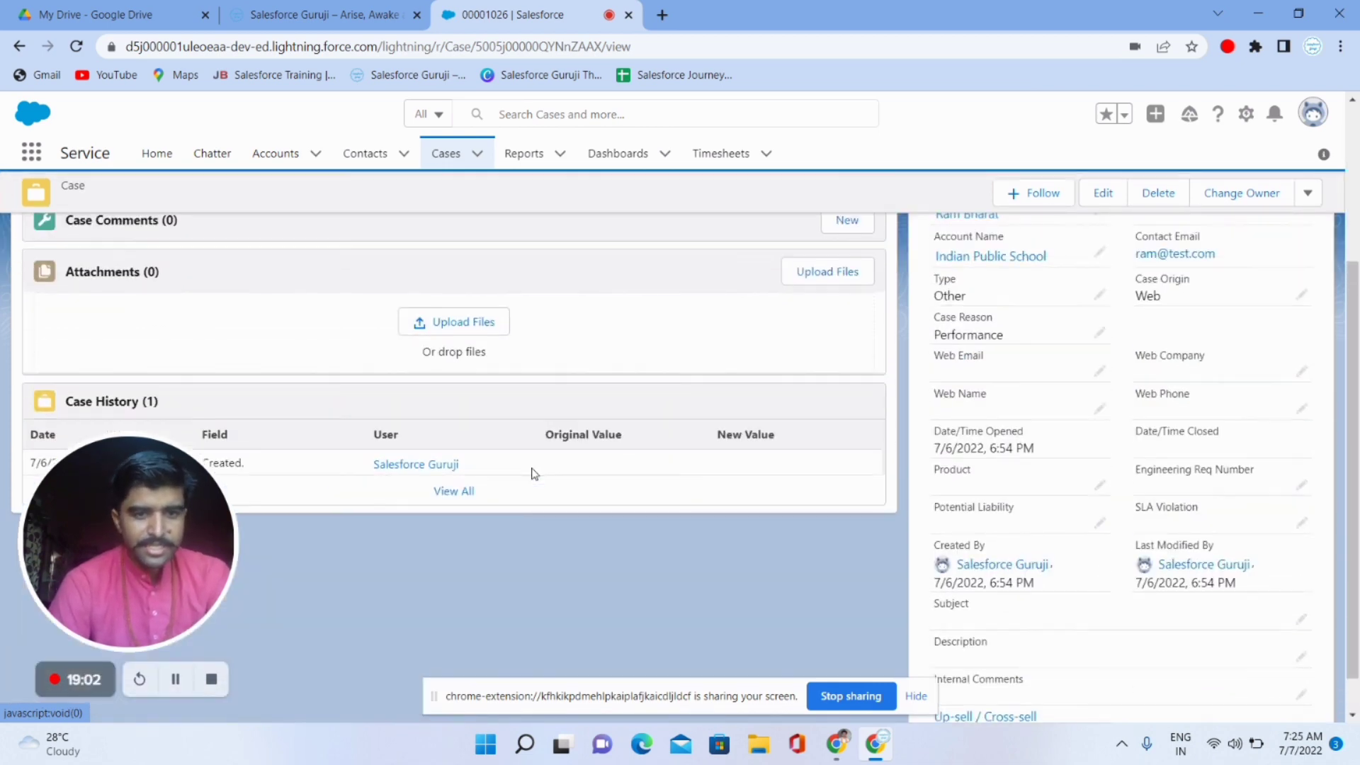
scroll(1293, 485, "down", 3)
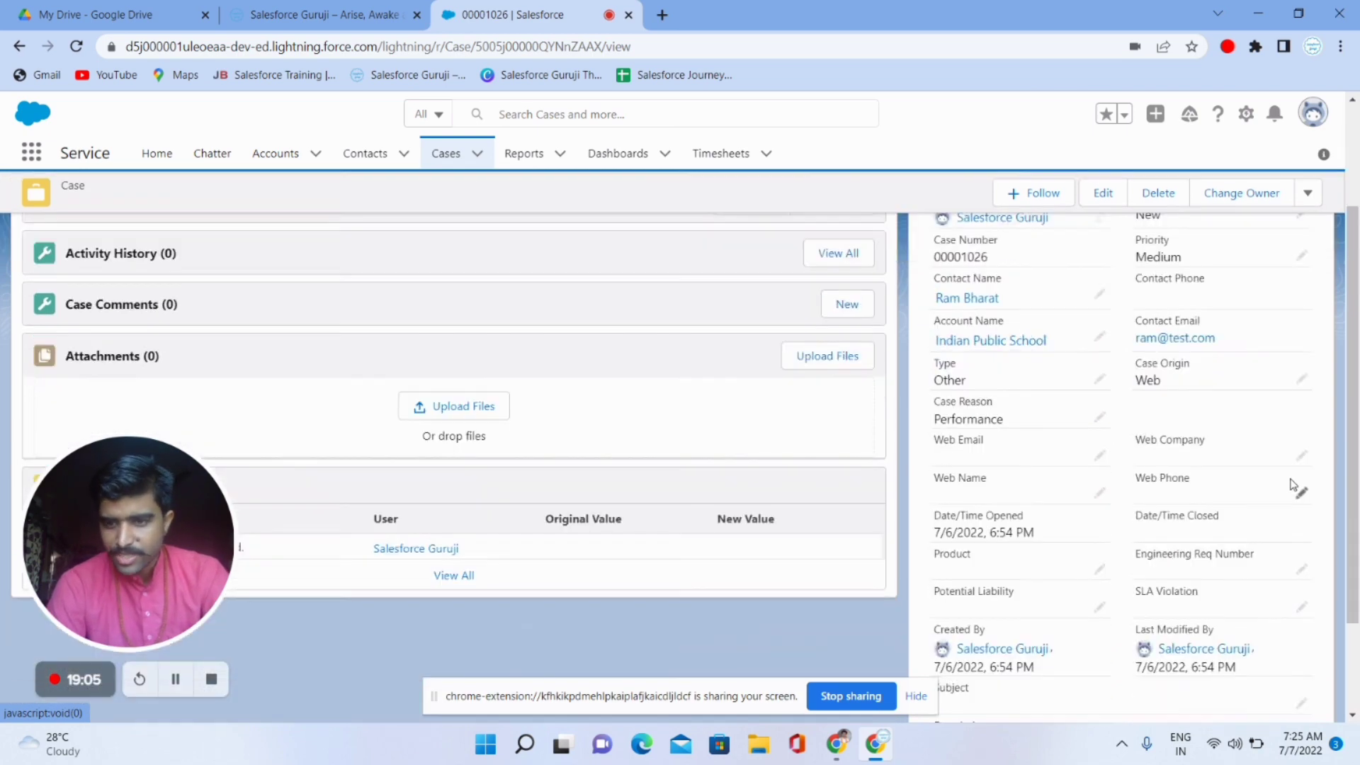
scroll(1301, 588, "down", 2)
scroll(1301, 599, "up", 5)
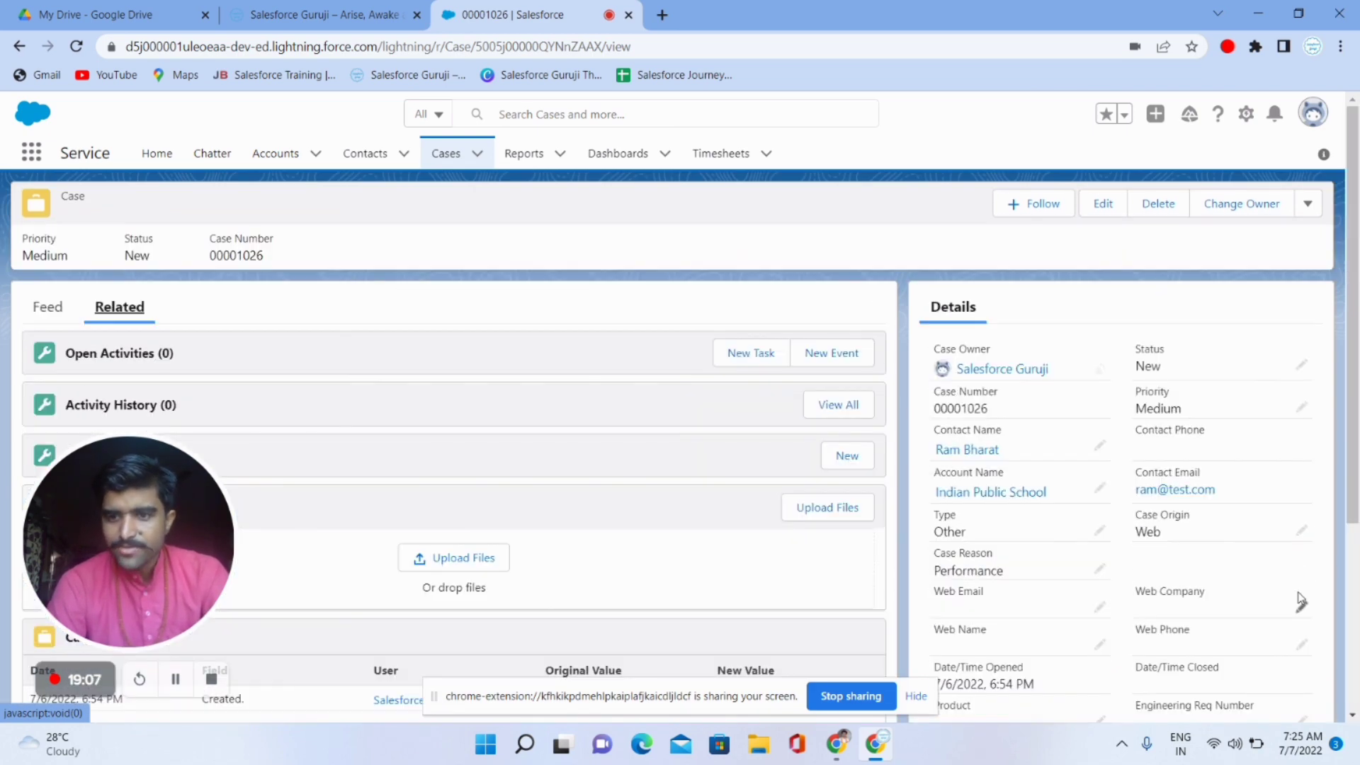
left_click(1308, 206)
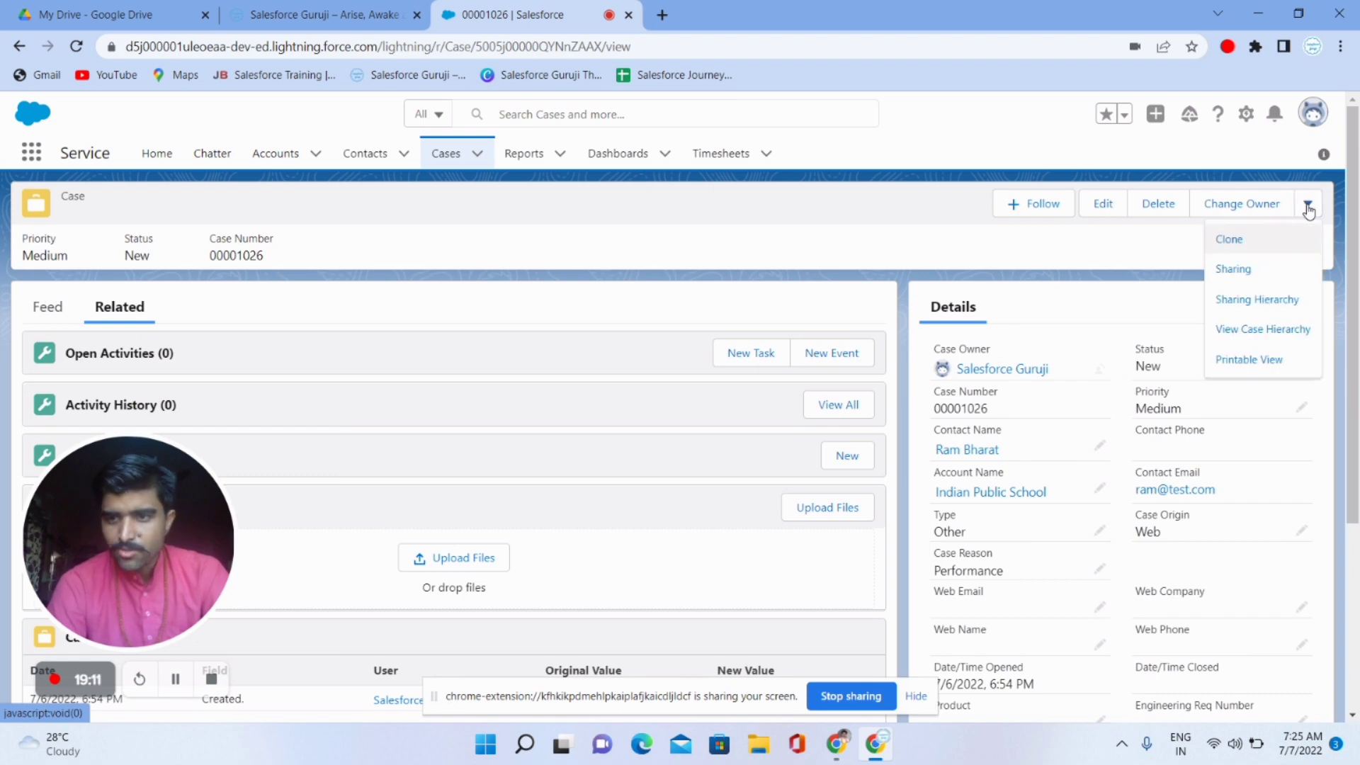
left_click(1099, 296)
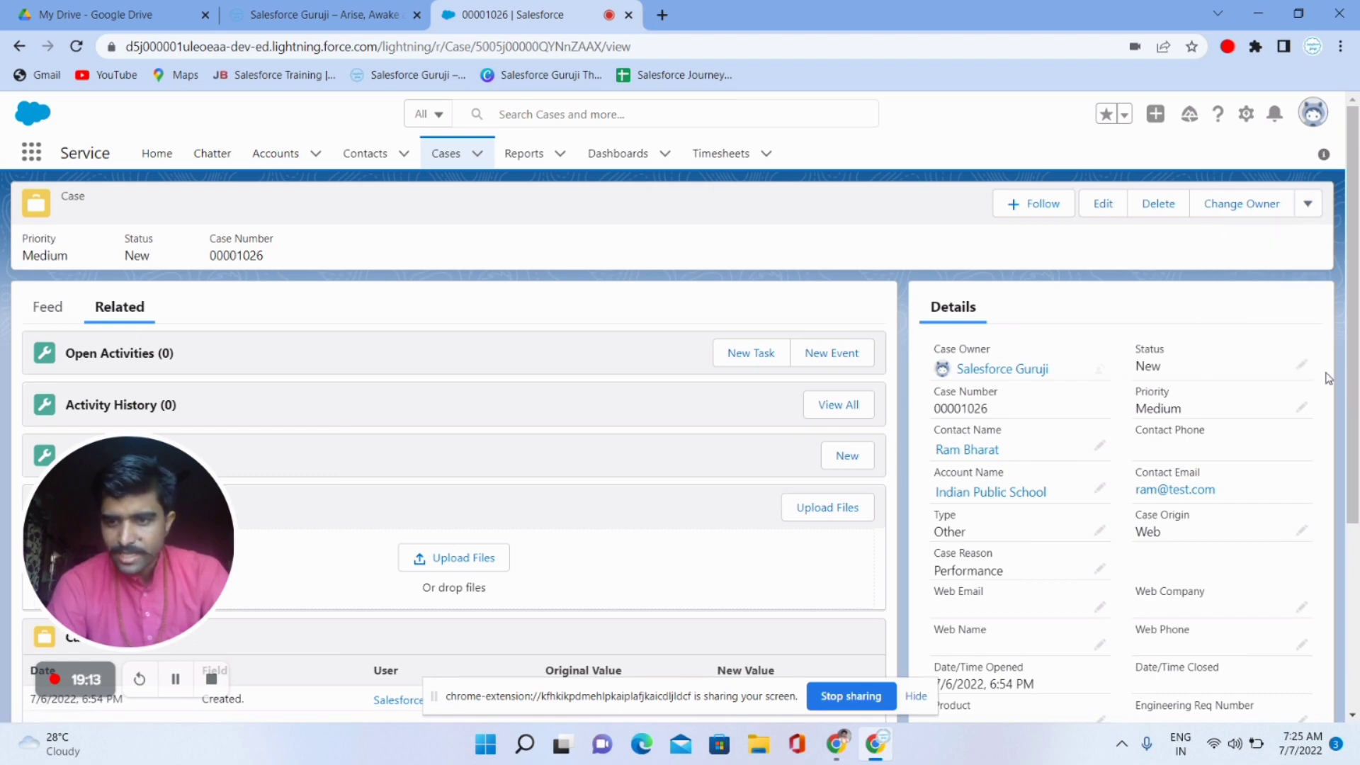
- Edit case 00001026's details, change Status from New to Escalated, and save
left_click(1301, 367)
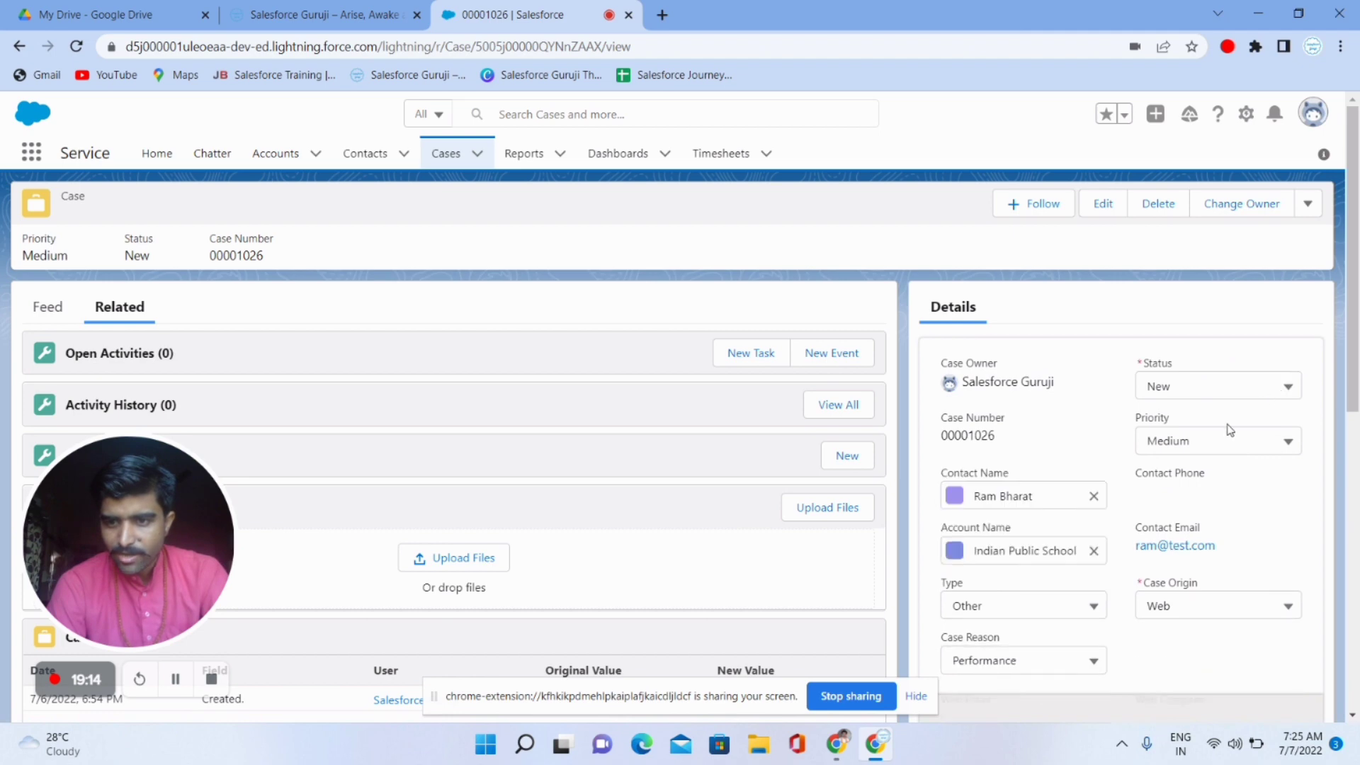
left_click(1203, 387)
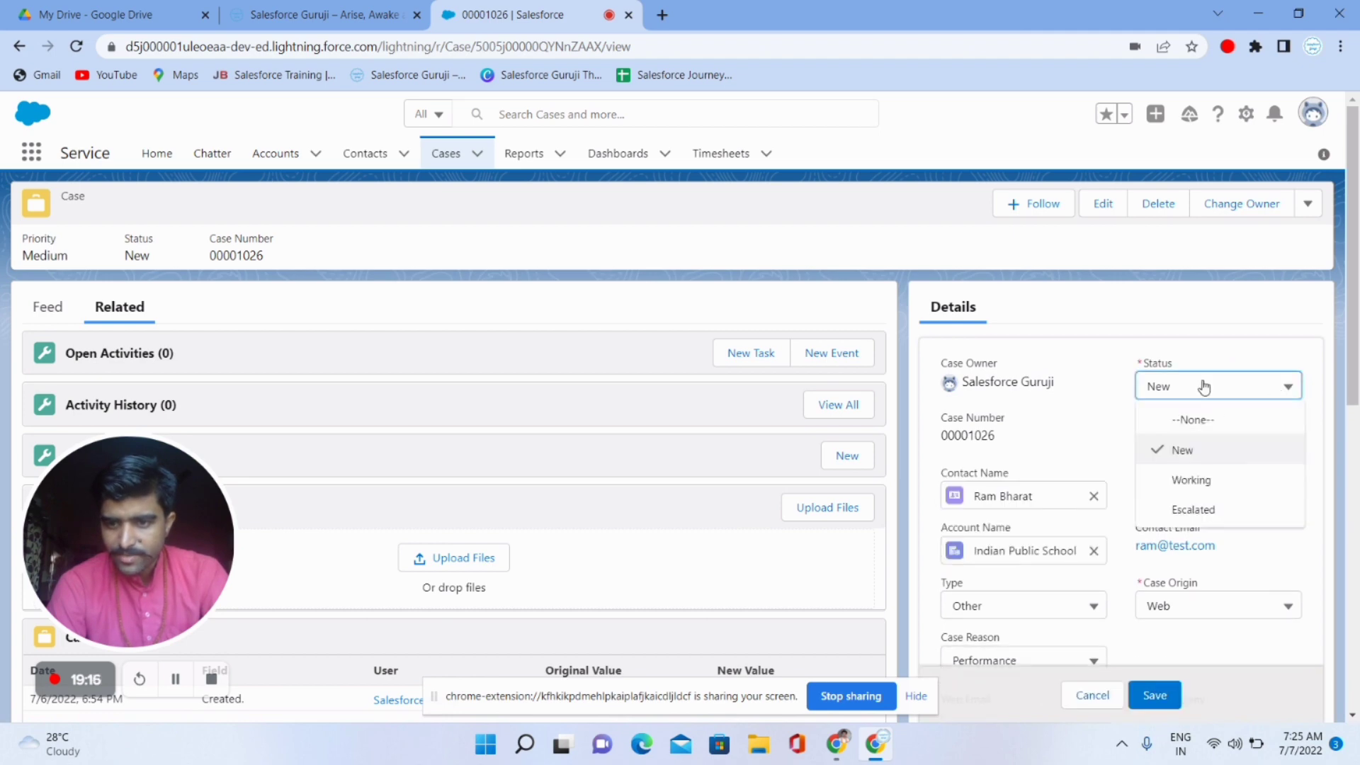
left_click(1102, 402)
scroll(1102, 402, "down", 7)
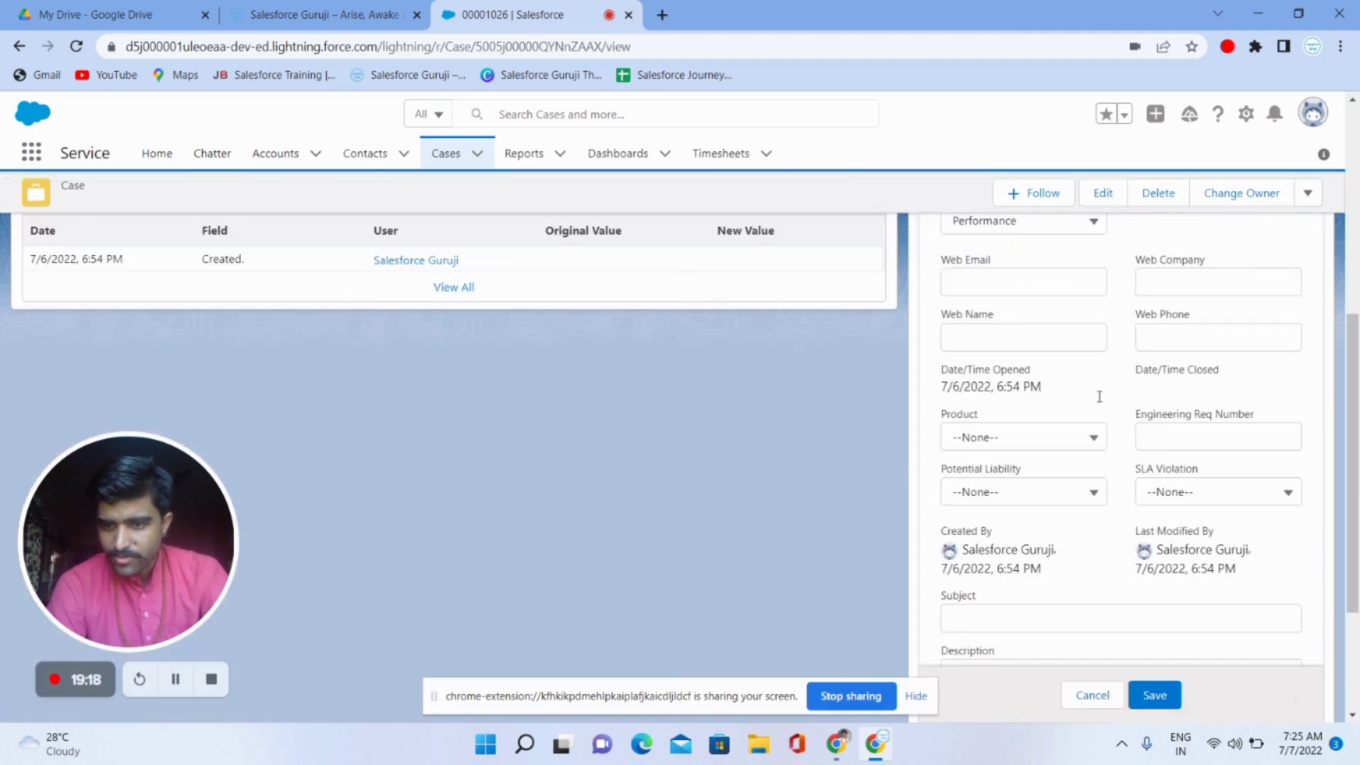
scroll(1101, 402, "up", 7)
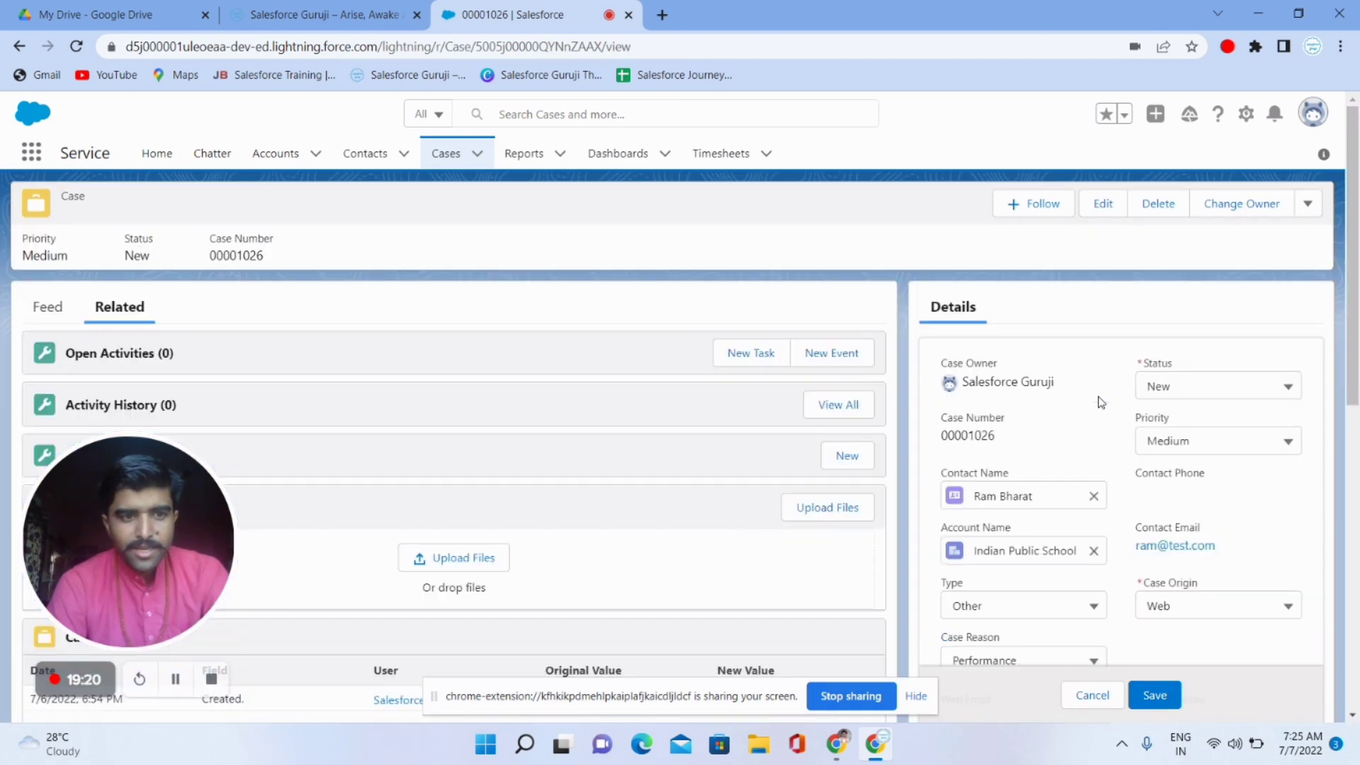
left_click(1319, 204)
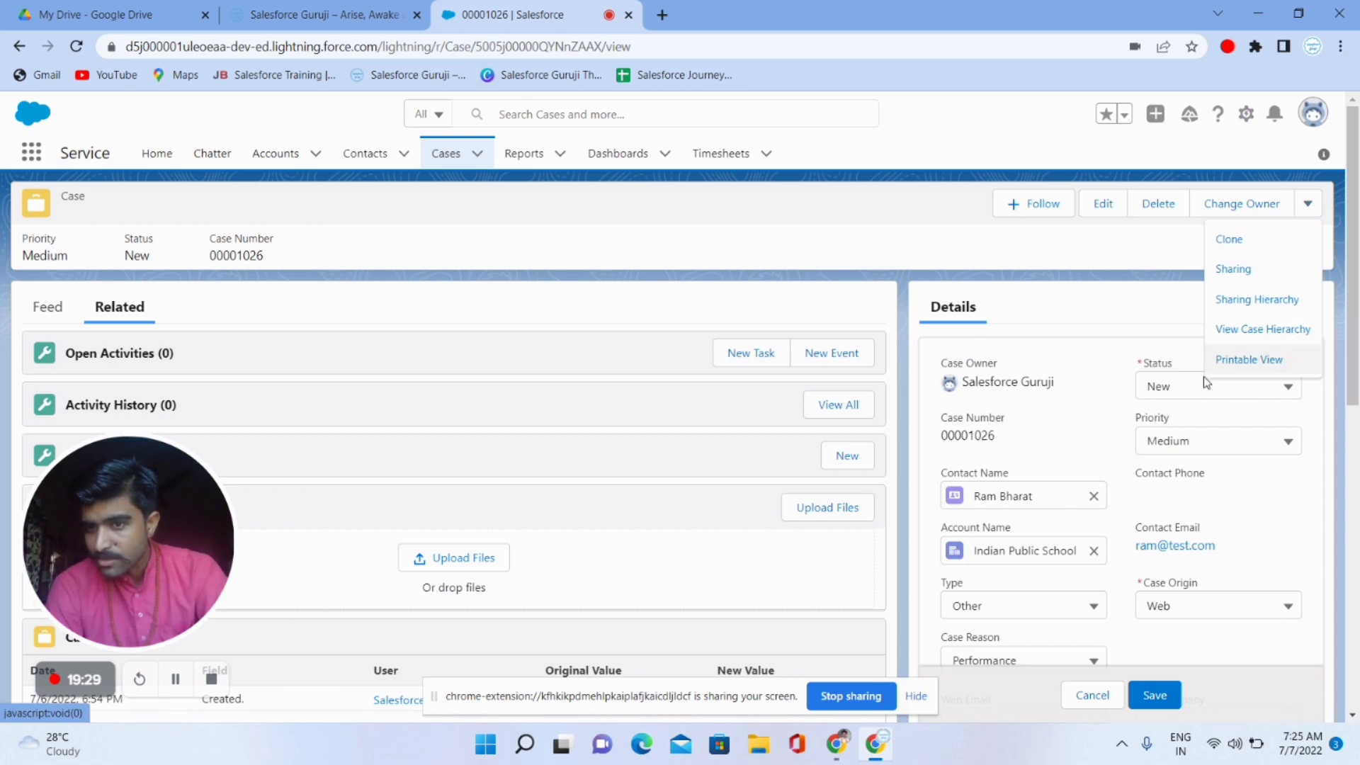
left_click(1091, 319)
scroll(1089, 319, "down", 1)
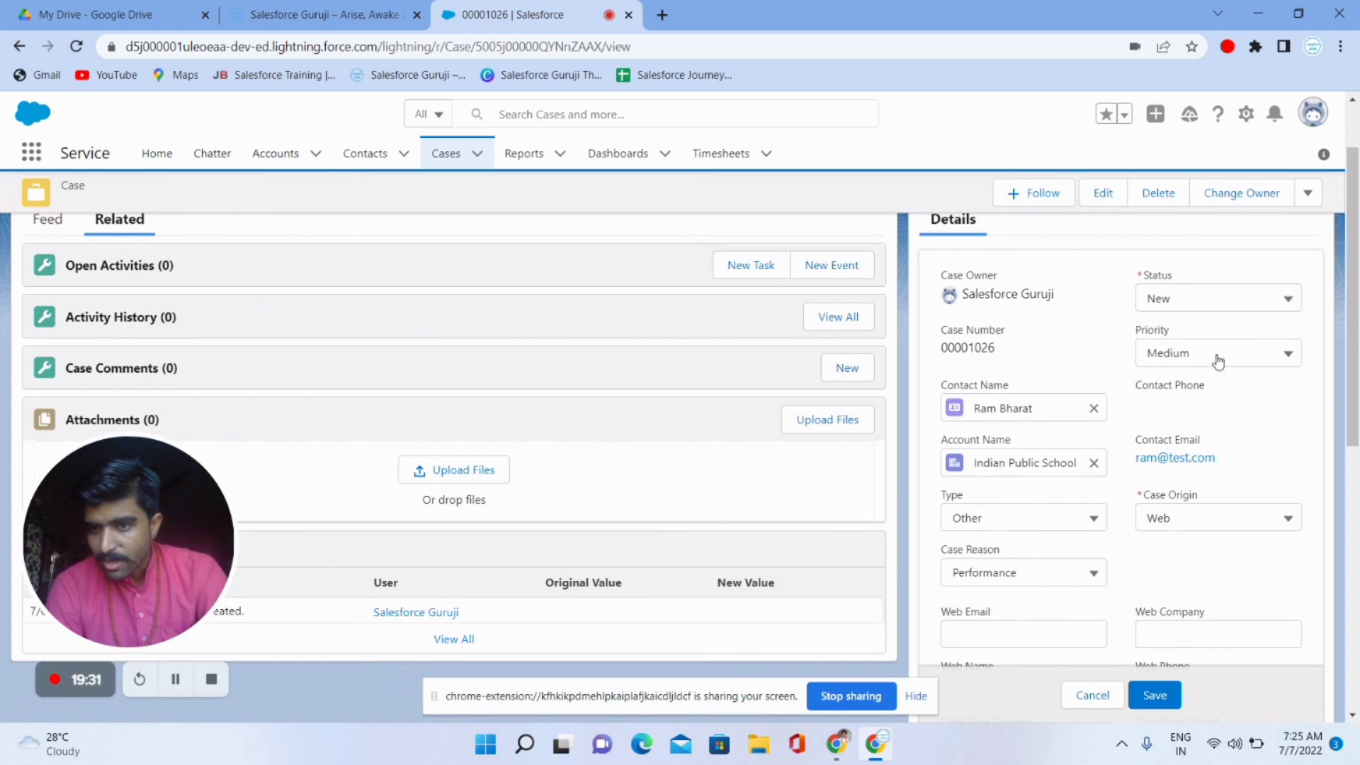
scroll(1218, 356, "down", 2)
scroll(1219, 360, "up", 3)
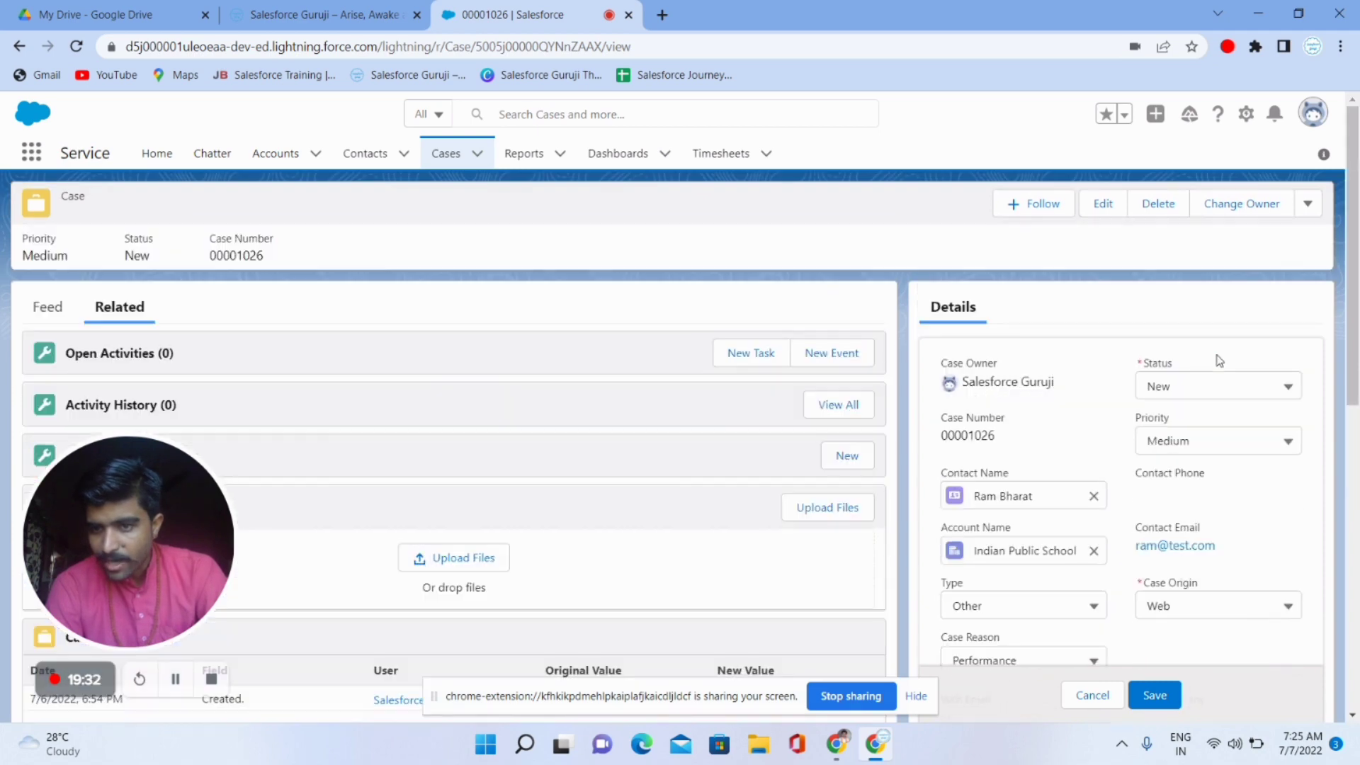
left_click(1188, 389)
left_click(1180, 508)
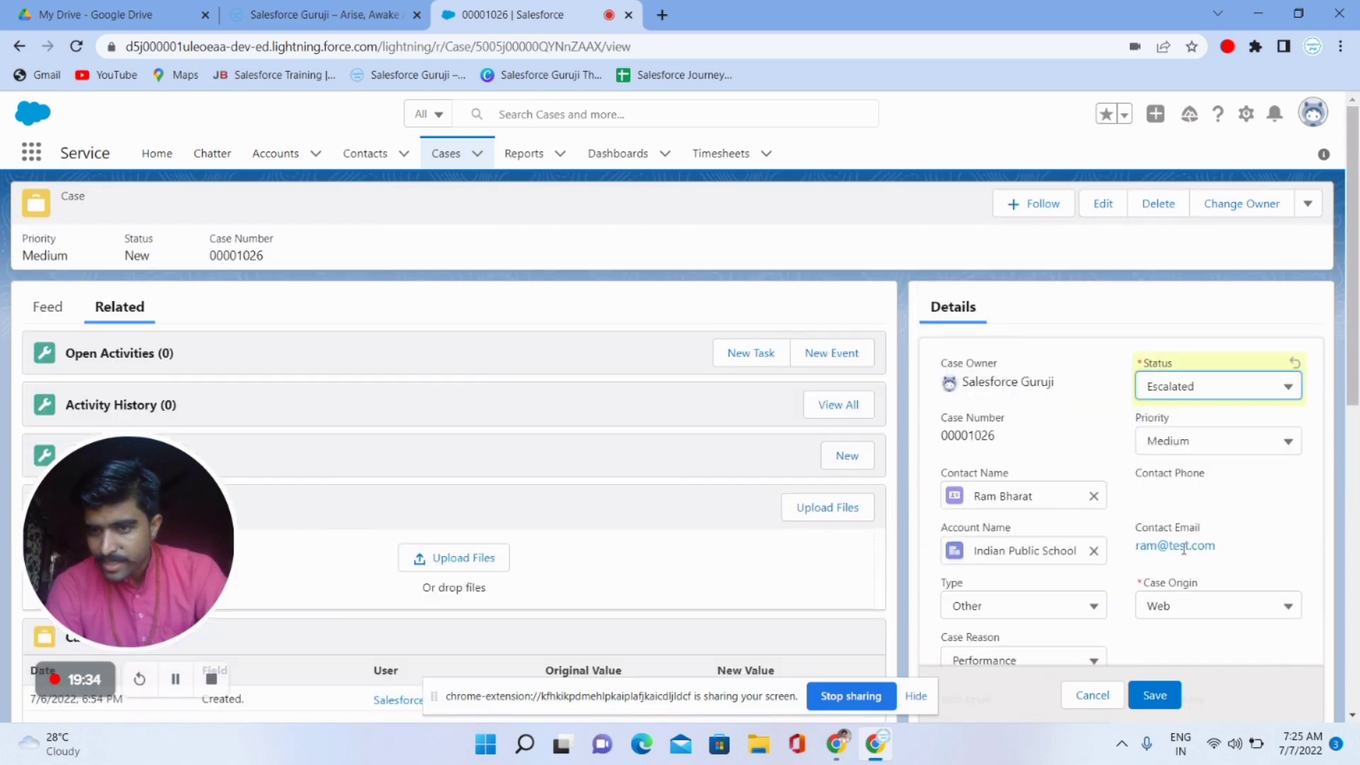
left_click(1151, 695)
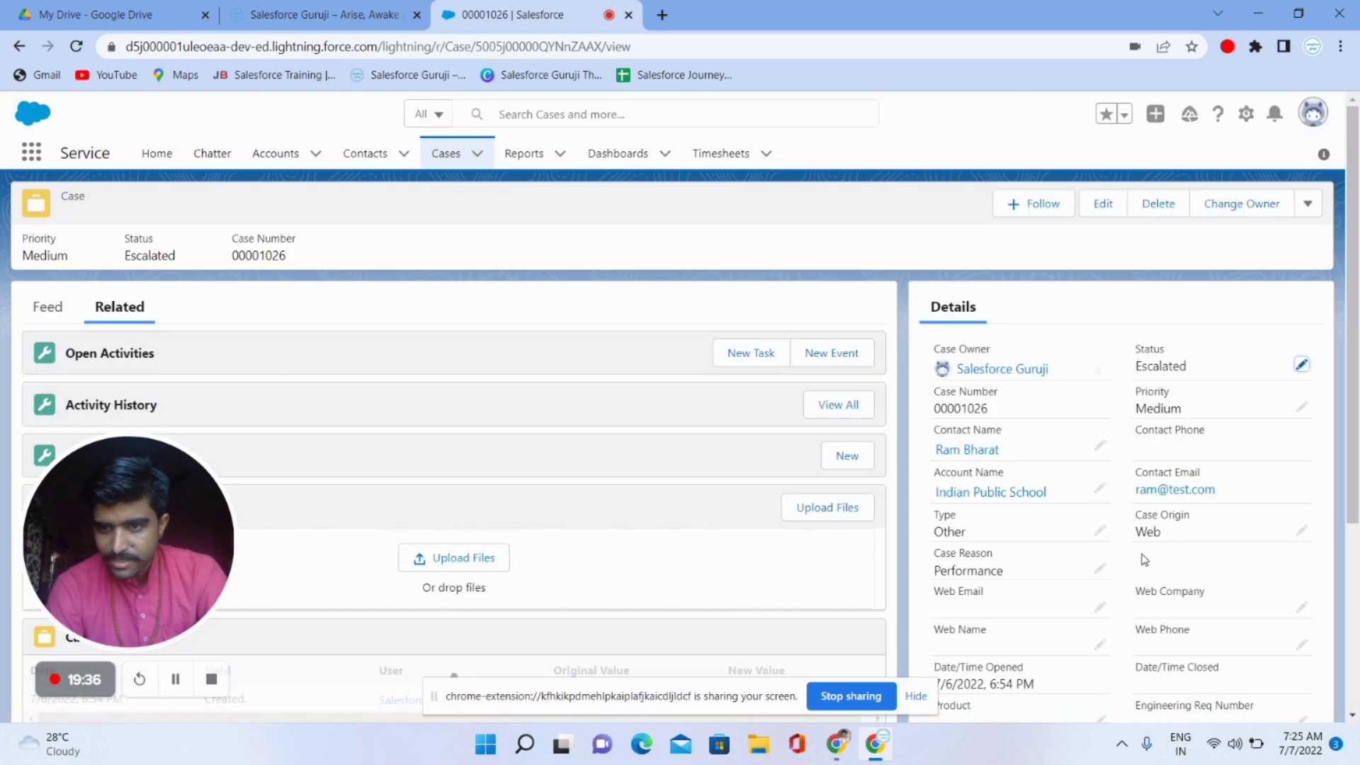